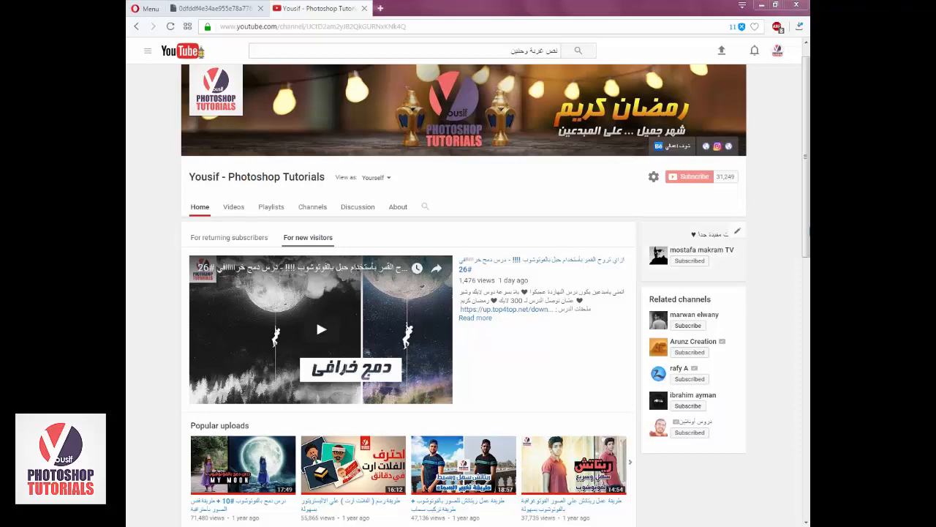
scroll(561, 244, "down", 2)
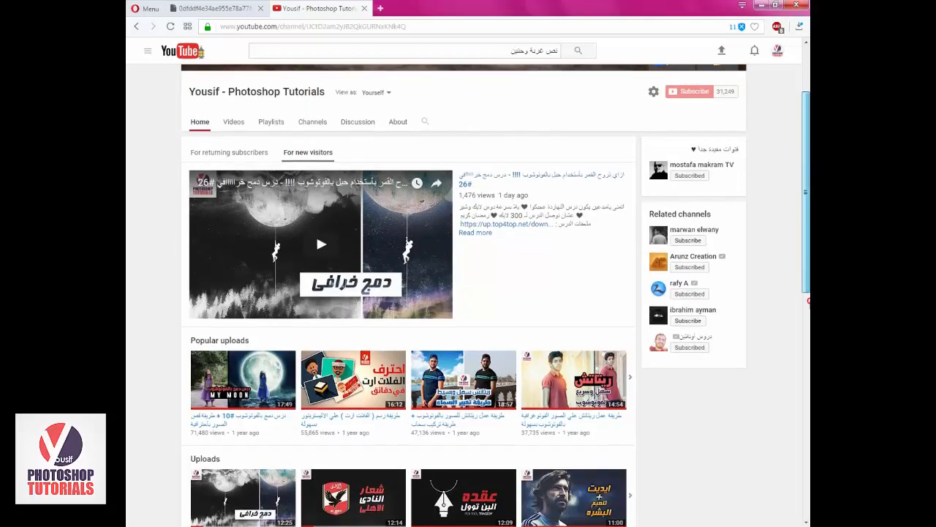
scroll(316, 234, "down", 1)
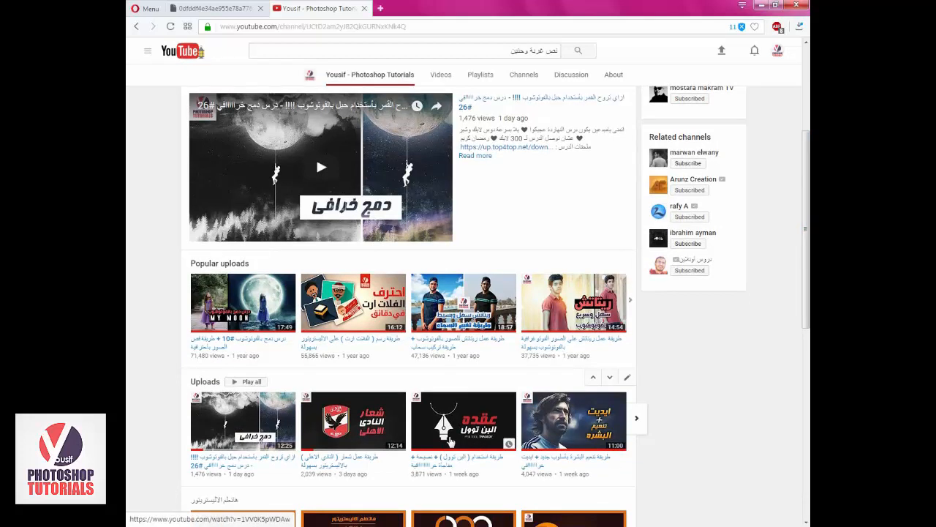
left_click(505, 526)
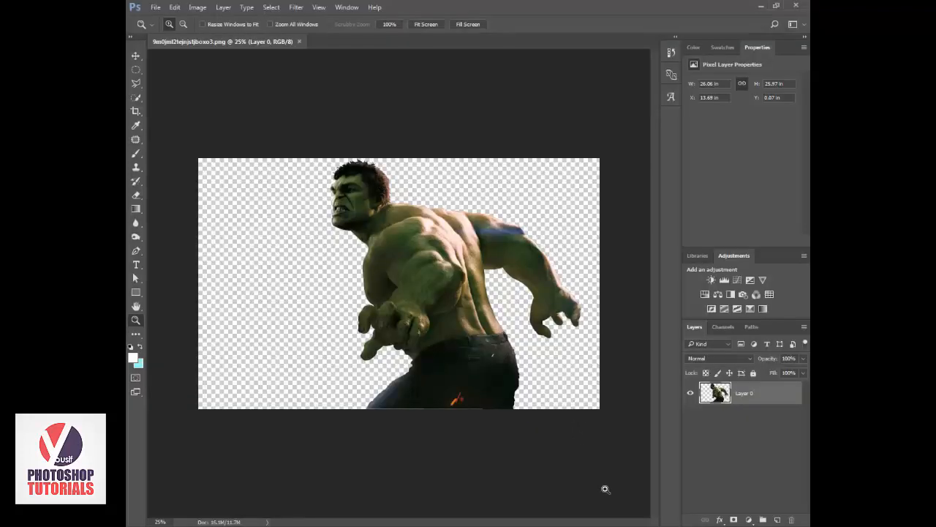
Add a new layer filled with white above the Hulk image and hide it.
left_click_drag(312, 152, 427, 270)
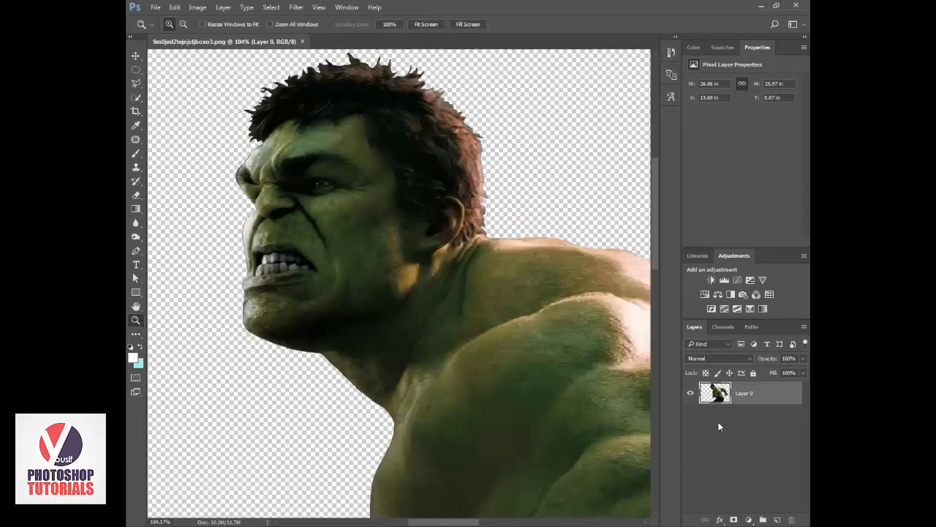
left_click(778, 519)
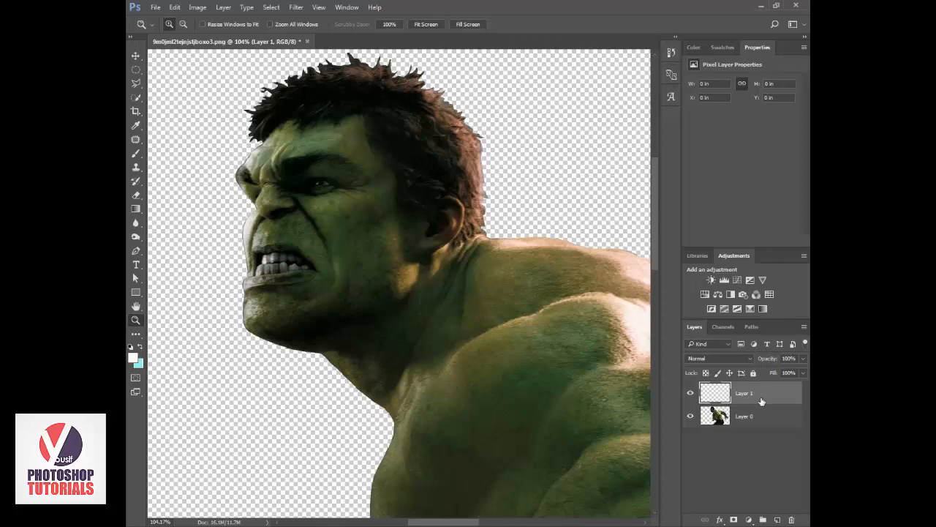
key("alt+BackSpace")
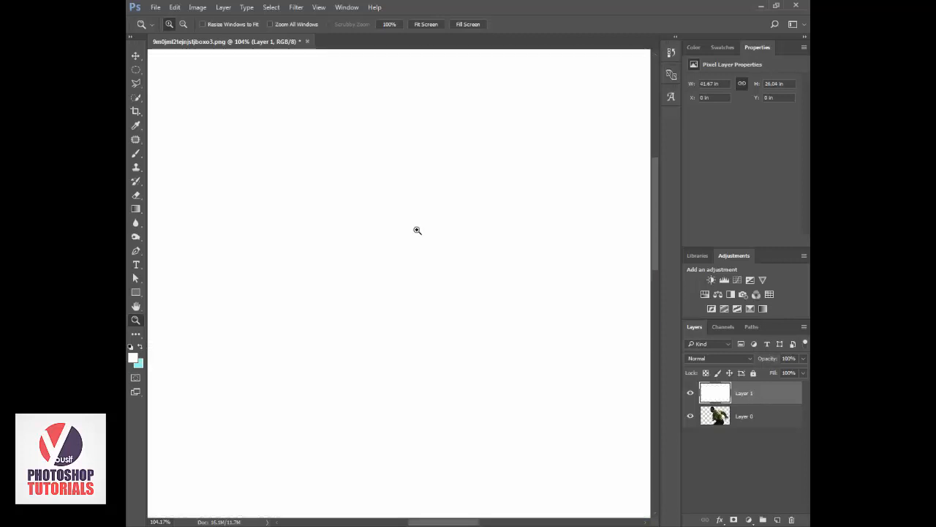
left_click(394, 201, "alt")
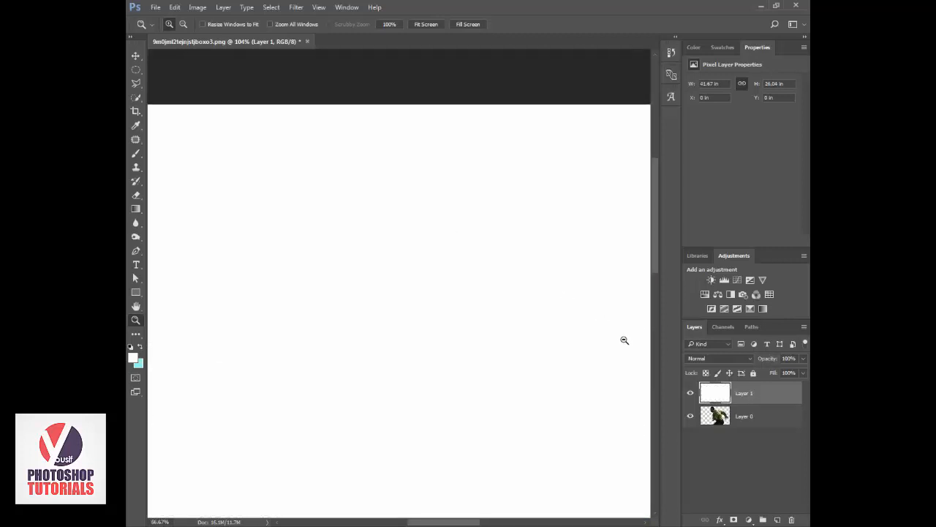
left_click(689, 400)
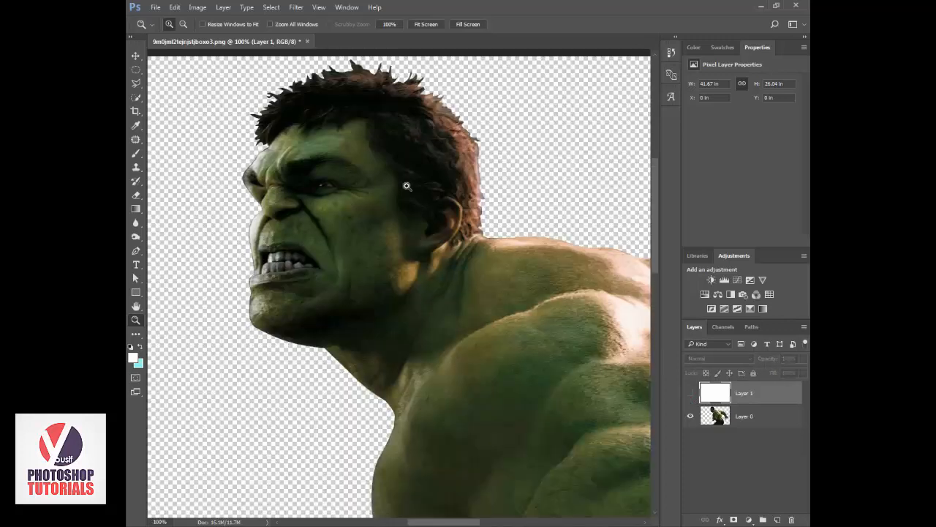
Crop the canvas tightly around the Hulk's head and view it at 100%.
left_click(313, 112, "alt")
key("c")
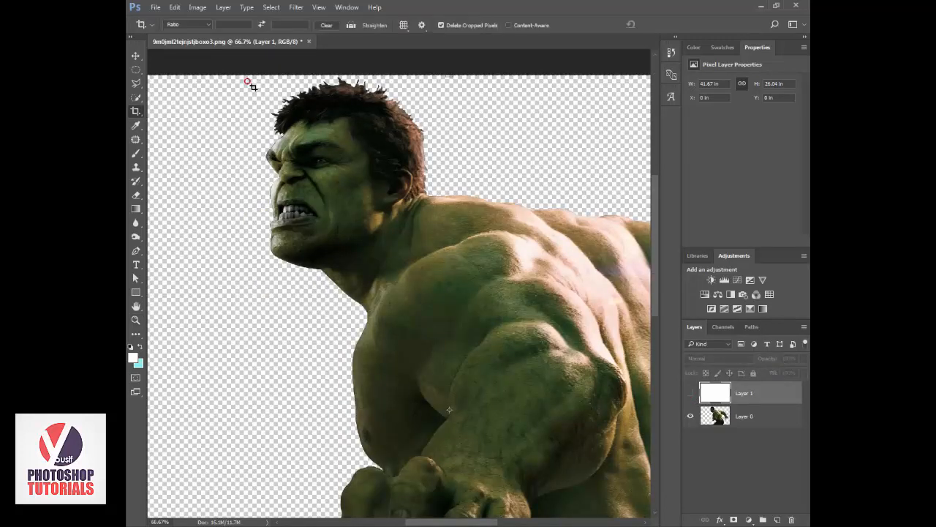
left_click_drag(248, 76, 434, 294)
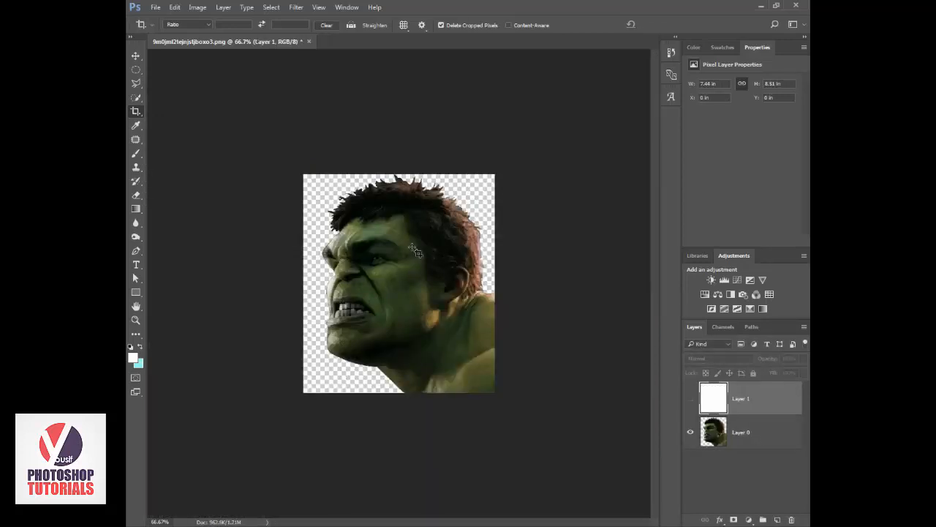
key("z")
left_click(398, 26)
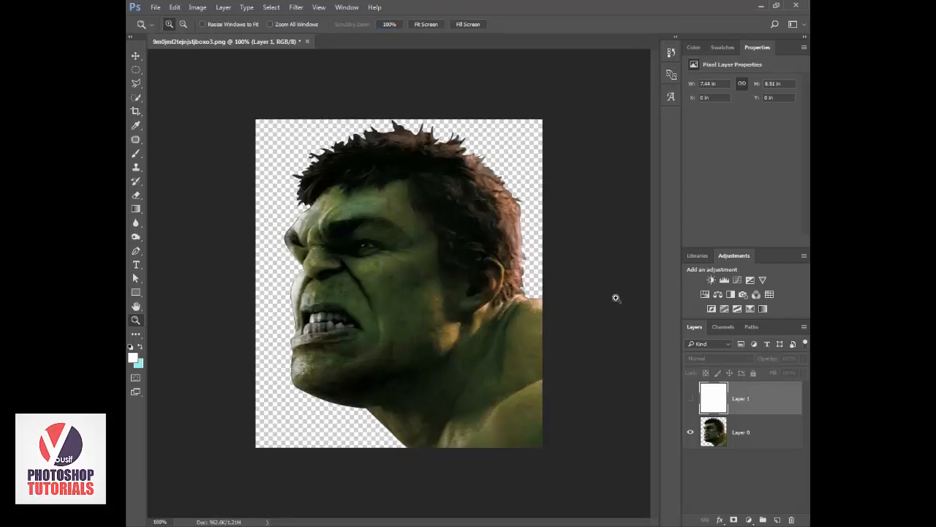
Toggle the white layer's visibility on and off to compare the blank background with the head.
left_click(691, 400)
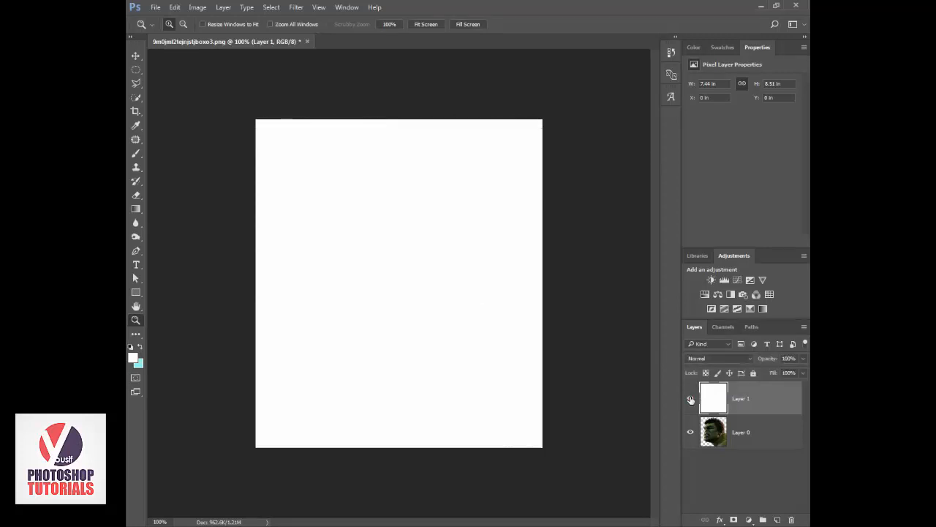
left_click(690, 400)
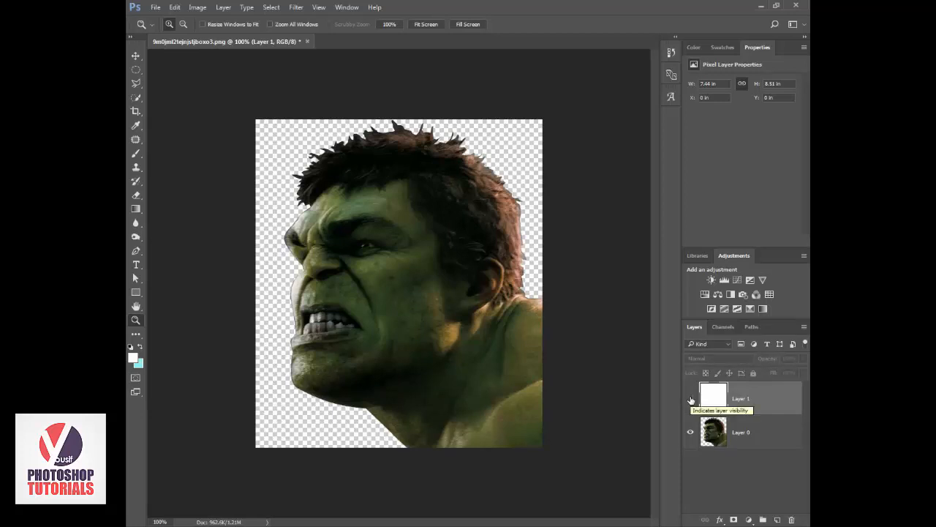
left_click(691, 400)
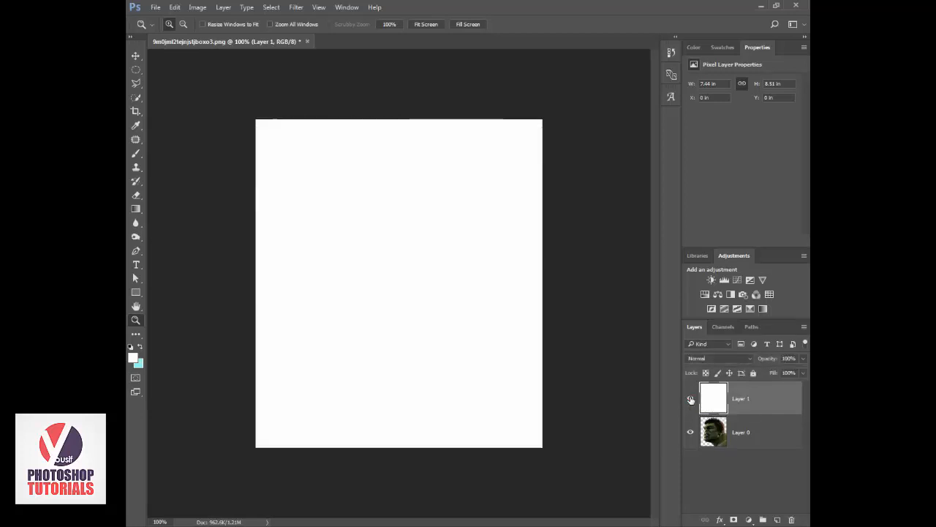
left_click(690, 400)
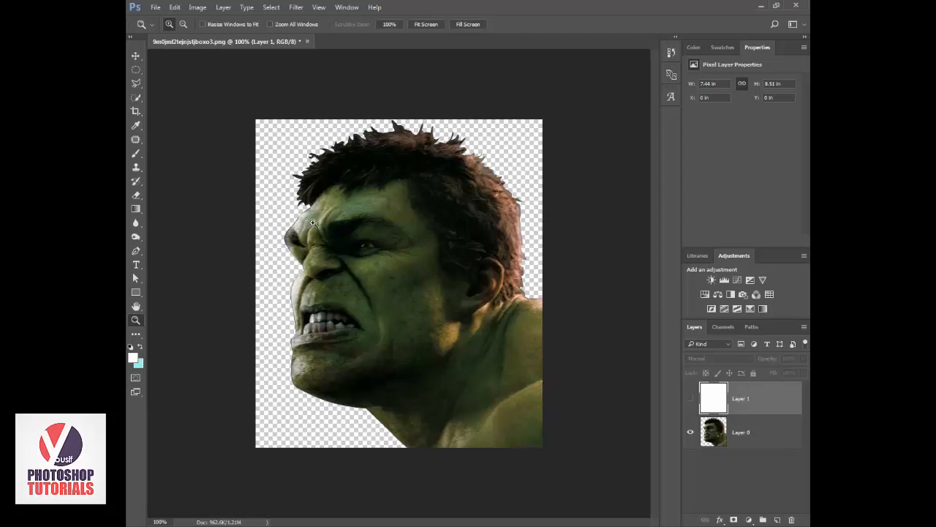
Set the Pen tool to Shape mode and reset the colours to default so the fill is black.
left_click(329, 165)
left_click_drag(315, 169, 330, 198)
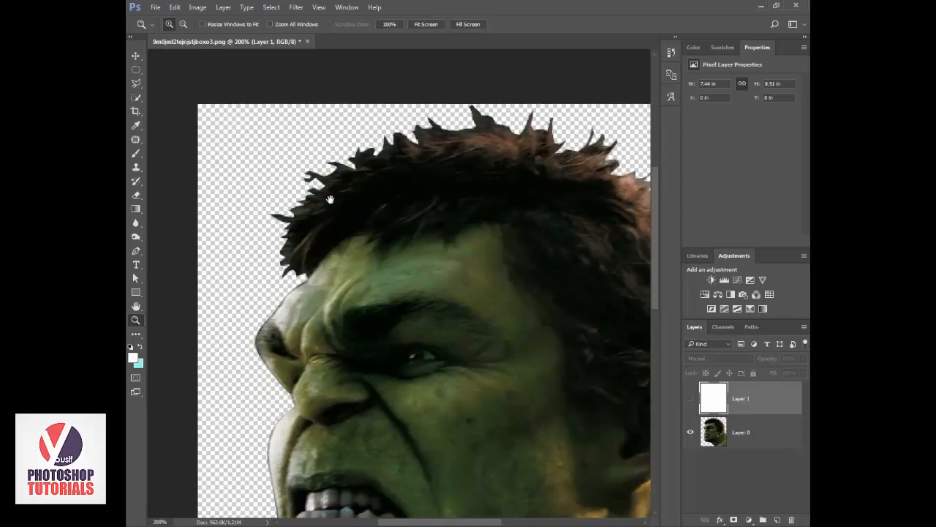
left_click(136, 252)
left_click(169, 253)
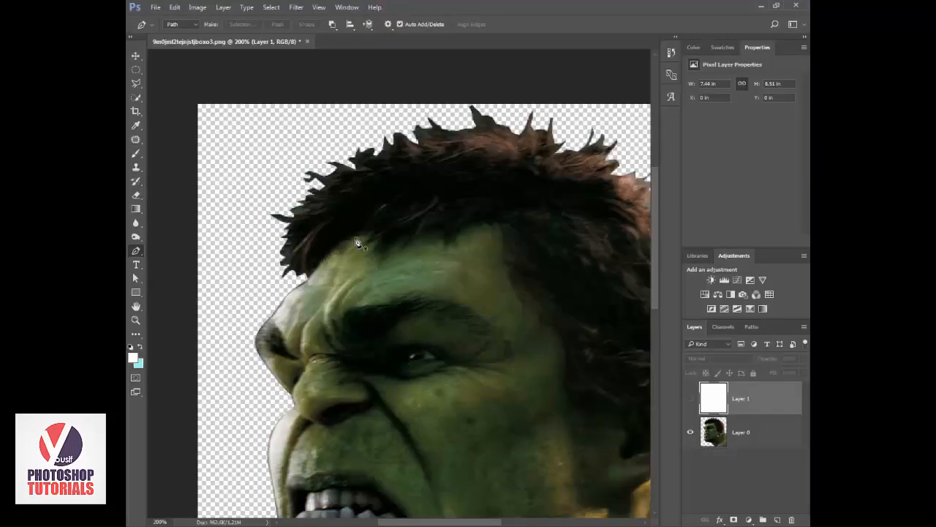
left_click(360, 235)
key("ctrl+z")
left_click(183, 25)
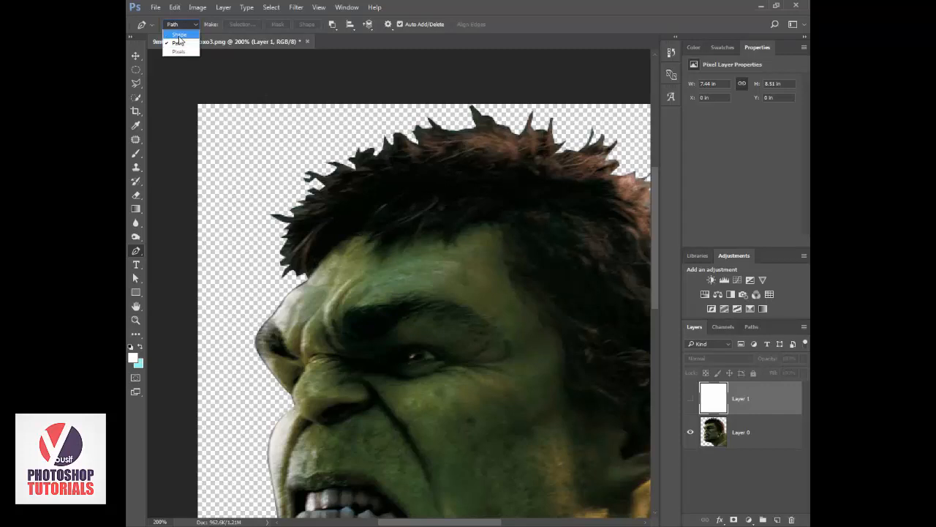
left_click(179, 35)
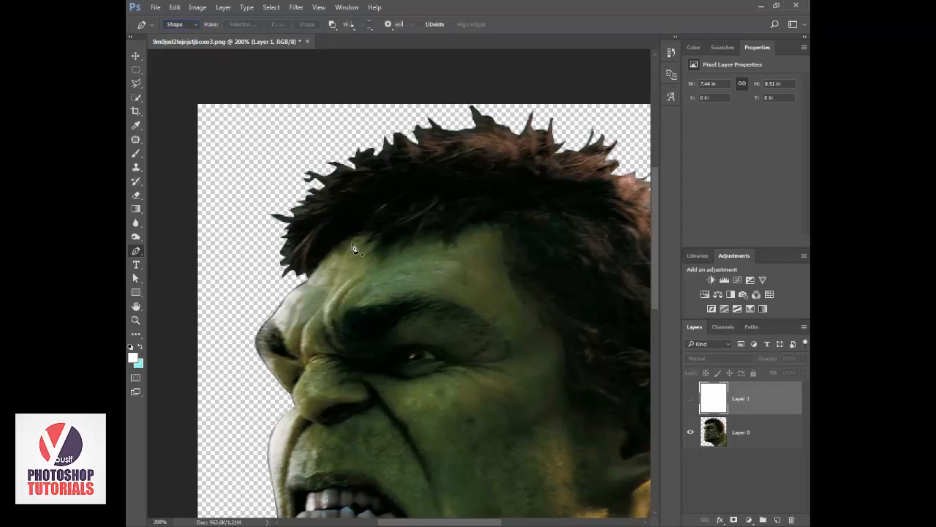
left_click(131, 346)
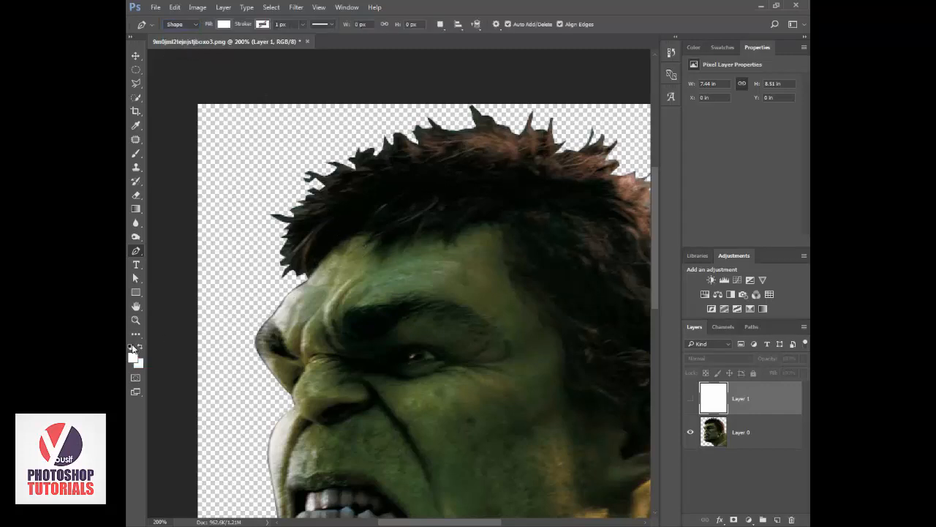
Start a black pen shape at the forehead hairline and trace the curve down to the front edge of the hair.
left_click(362, 232)
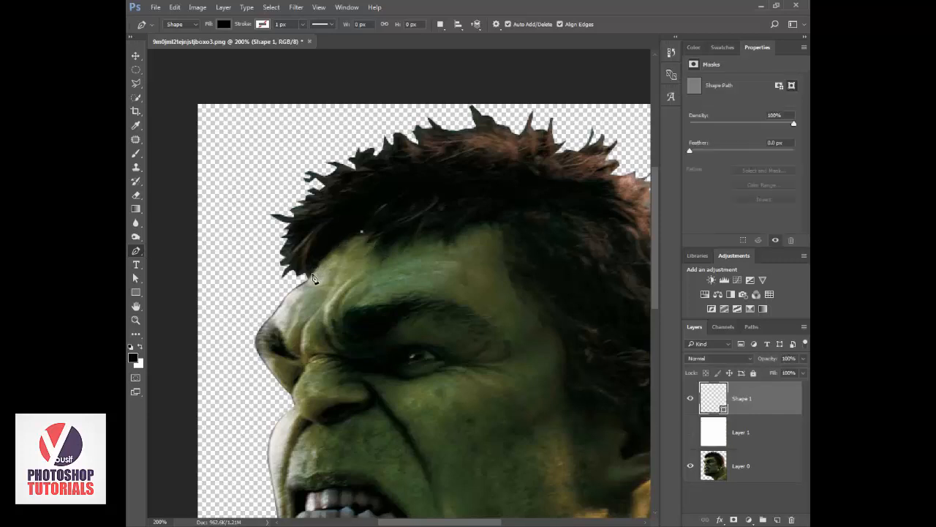
left_click_drag(313, 277, 300, 304)
left_click(312, 277, "alt")
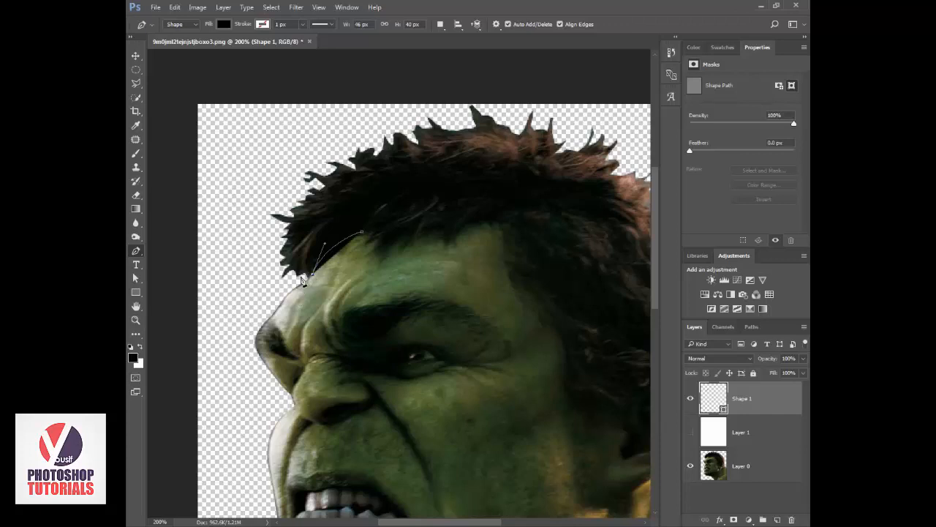
left_click(296, 283)
left_click(302, 277, "alt")
mouse_move(295, 269)
left_mouse_down()
mouse_move(299, 260)
mouse_move(294, 269)
left_mouse_up()
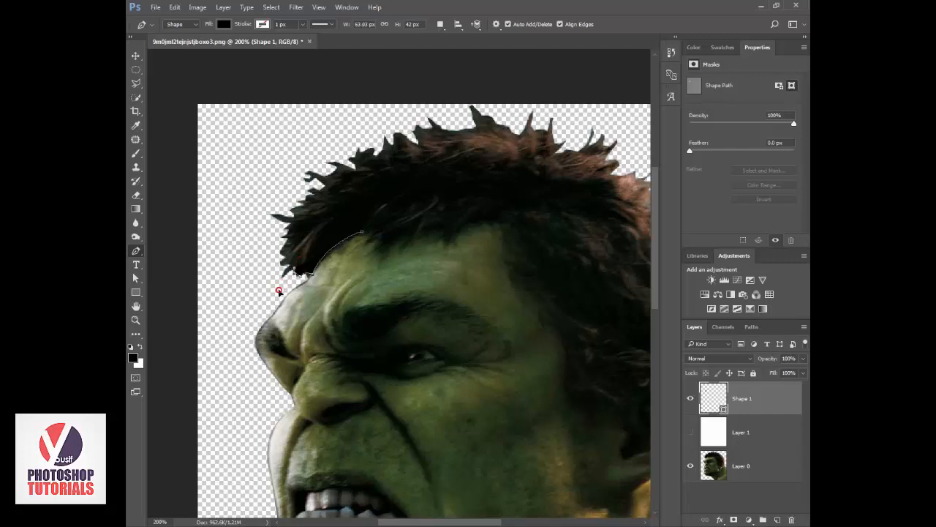
Continue the hair shape around the lower front tufts and up to the tip of the long spike above them.
left_click(279, 291)
left_click(281, 278, "alt")
left_click_drag(297, 255, 313, 242)
left_click(299, 255, "alt")
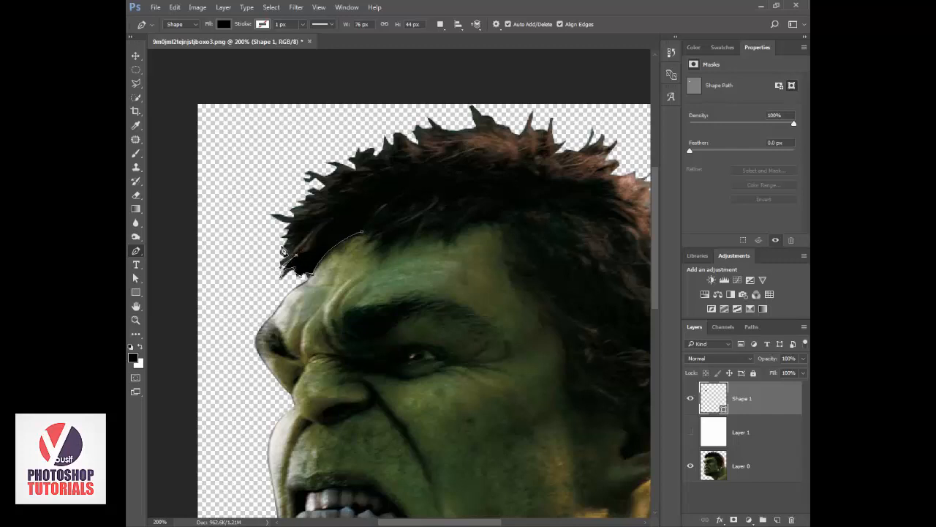
left_click_drag(269, 255, 269, 254)
left_click(299, 220)
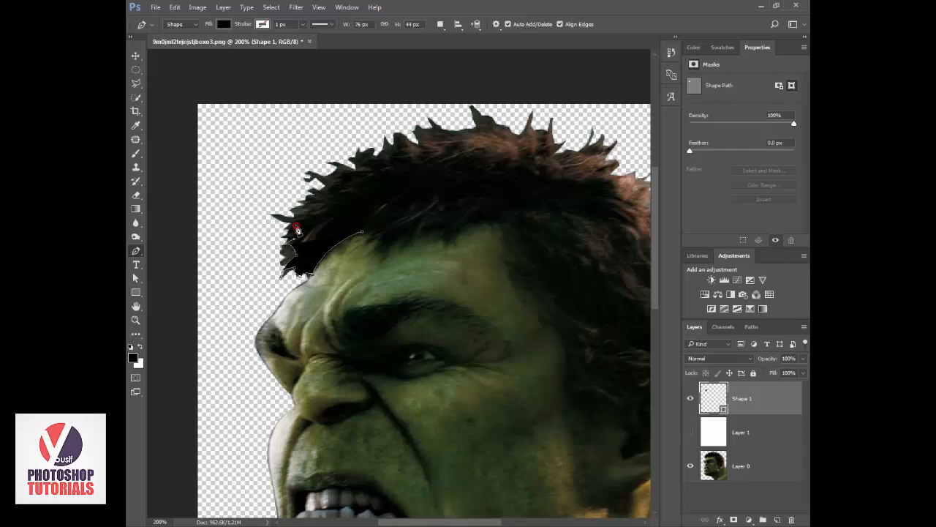
left_click_drag(301, 220, 347, 245)
left_click(295, 227, "alt")
left_click(276, 215, "alt")
Trace the small hair spikes just above the long front spike, ending on the next curled tuft.
key("ctrl+plus")
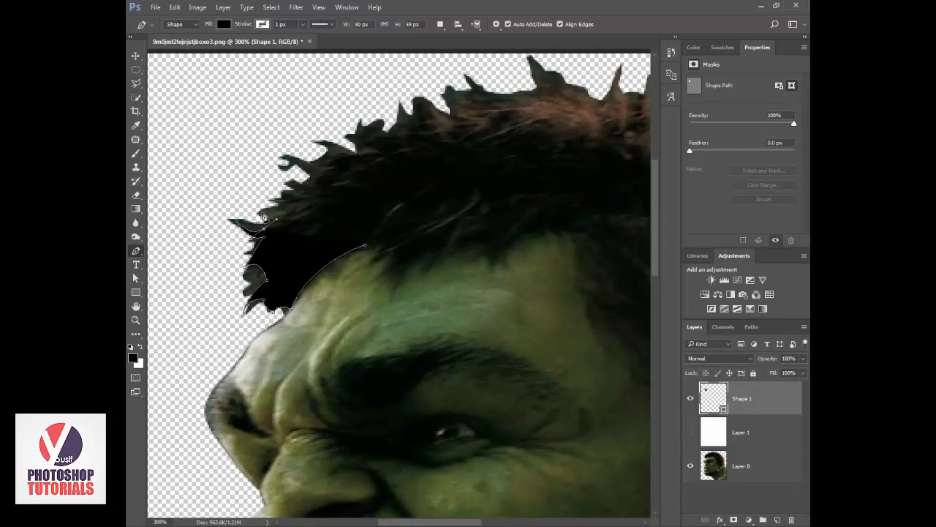
left_click(289, 206)
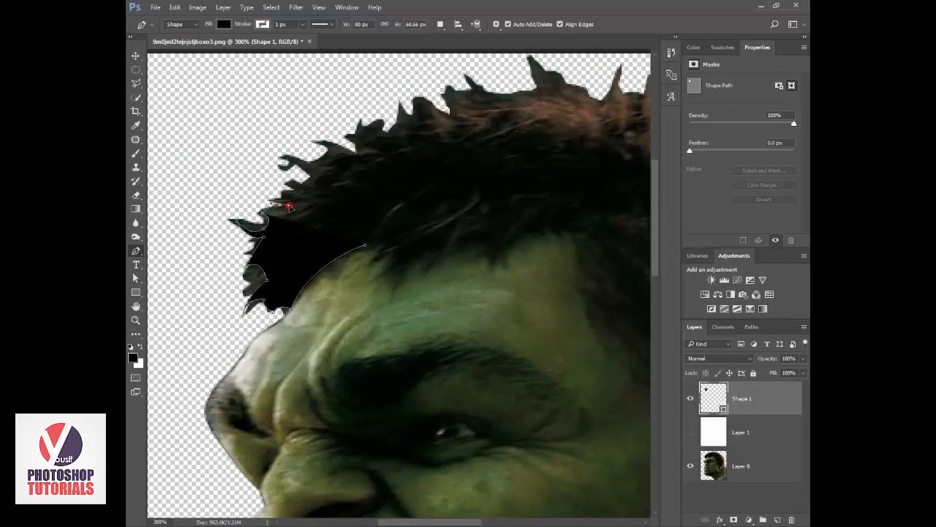
mouse_move(291, 208)
left_mouse_down()
mouse_move(280, 208)
mouse_move(294, 188)
mouse_move(280, 178)
mouse_move(300, 190)
mouse_move(294, 185)
left_mouse_up()
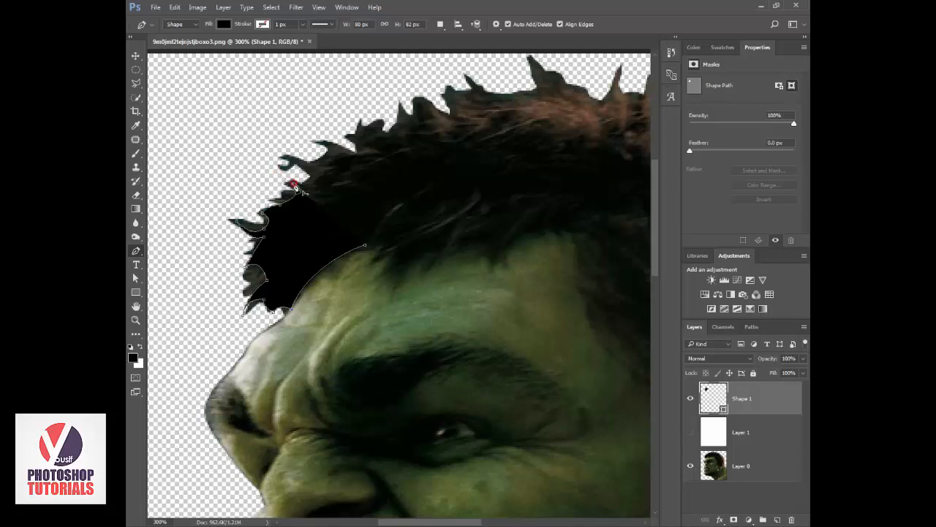
left_click(311, 177)
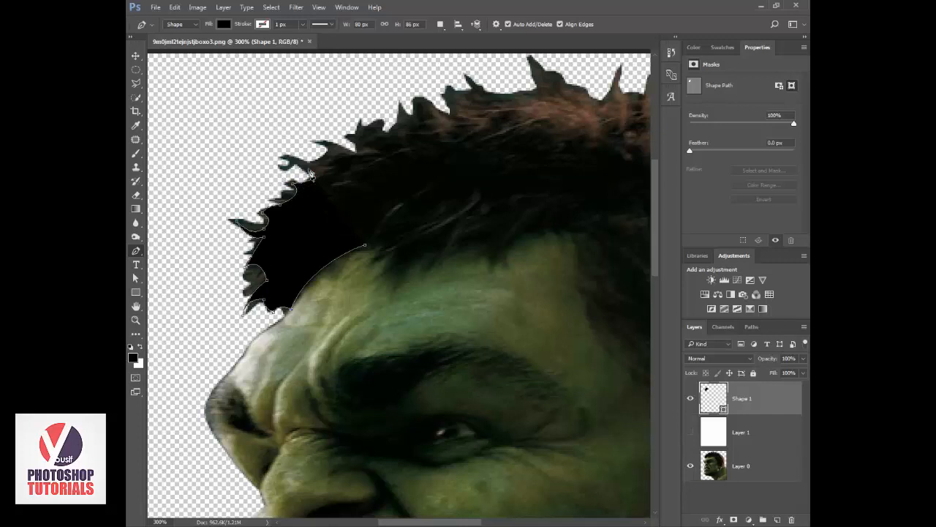
left_click_drag(296, 166, 278, 174)
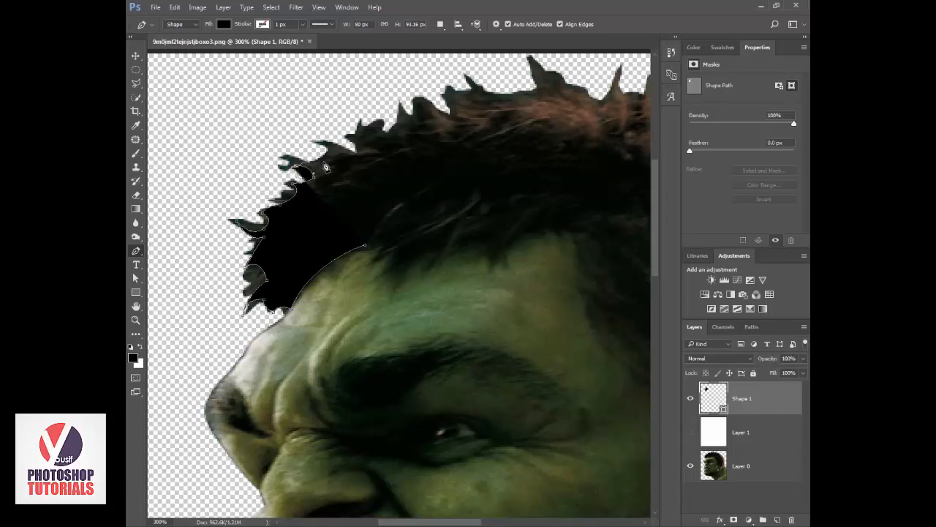
Extend the hair outline over the upper front tufts to the tip of the thin upright spike.
left_click(358, 159)
left_click_drag(358, 159, 354, 143)
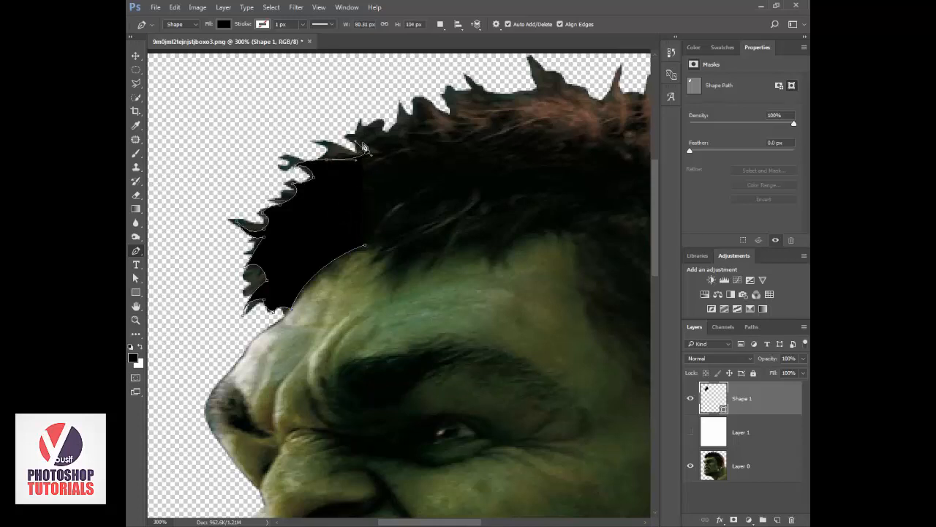
left_click(366, 135)
left_click_drag(369, 147, 381, 145)
left_click_drag(397, 99, 407, 125)
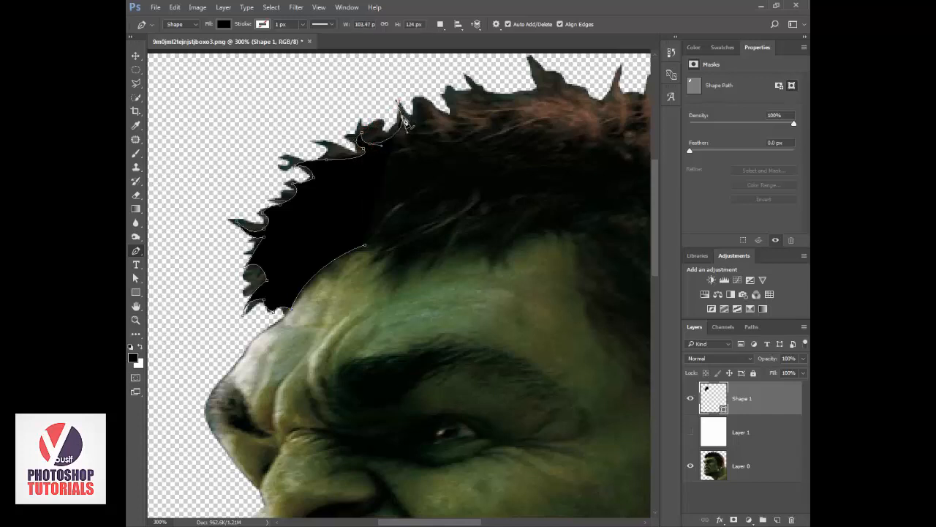
Continue the hair outline along the top of the head with curved points, past the next two tufts.
left_click(428, 119)
left_click(421, 123, "alt")
left_click_drag(414, 102, 383, 199)
left_click(414, 102, "alt")
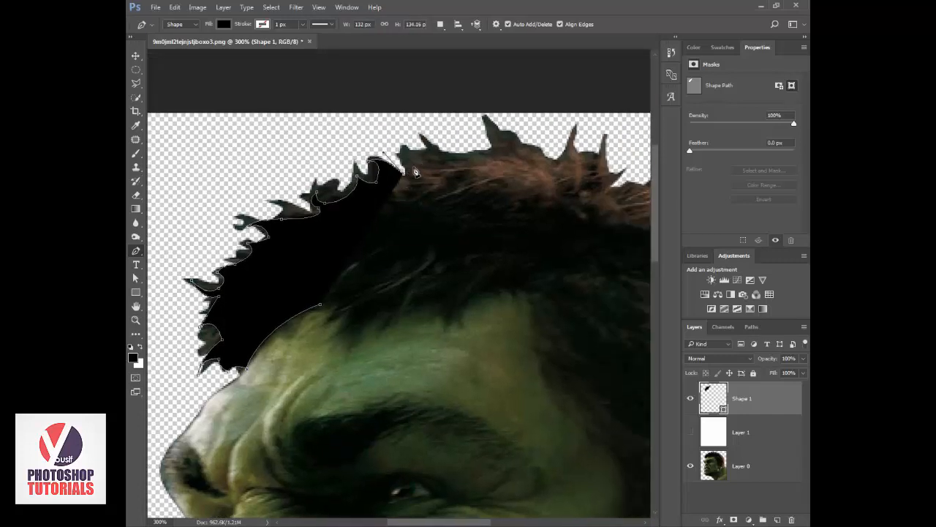
left_click(414, 128)
left_click(437, 146)
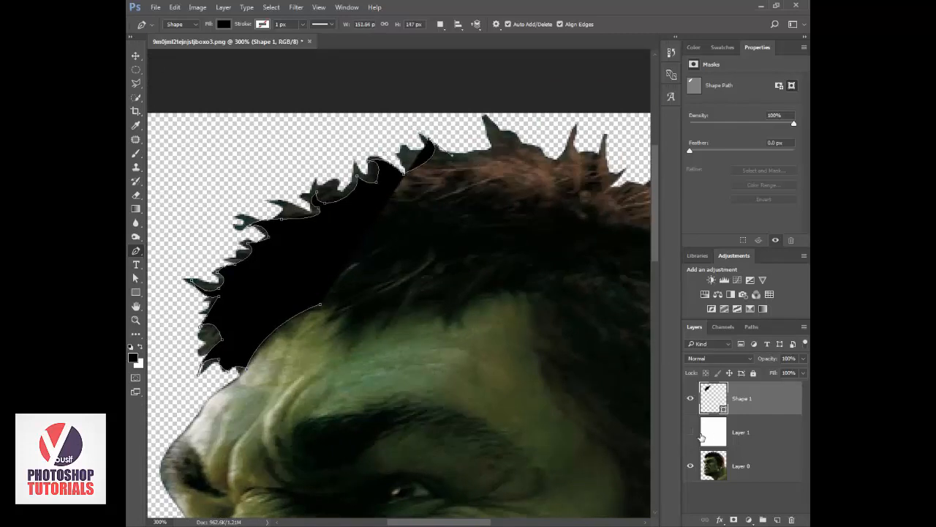
Show the white background layer at 17% opacity and reselect the hair shape layer for tracing.
left_click(690, 432)
left_click(721, 433)
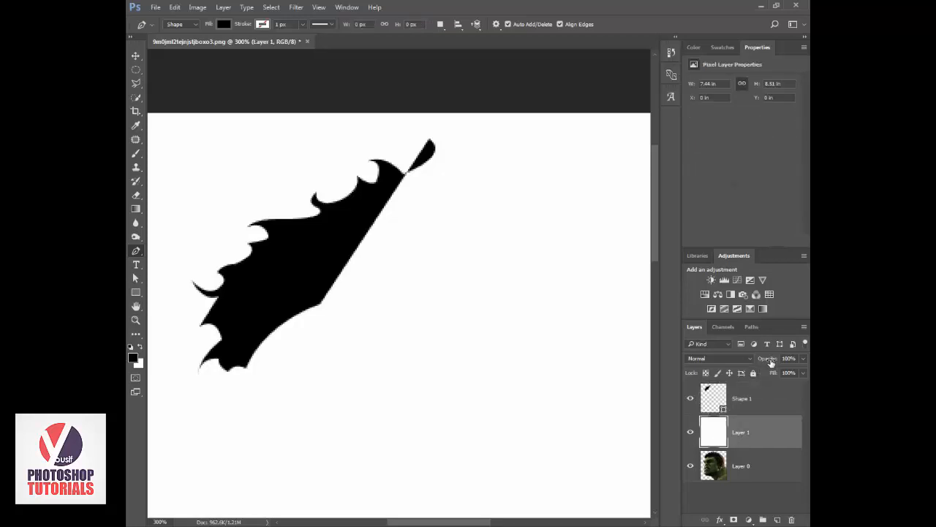
left_click_drag(770, 359, 755, 360)
left_click_drag(732, 363, 758, 366)
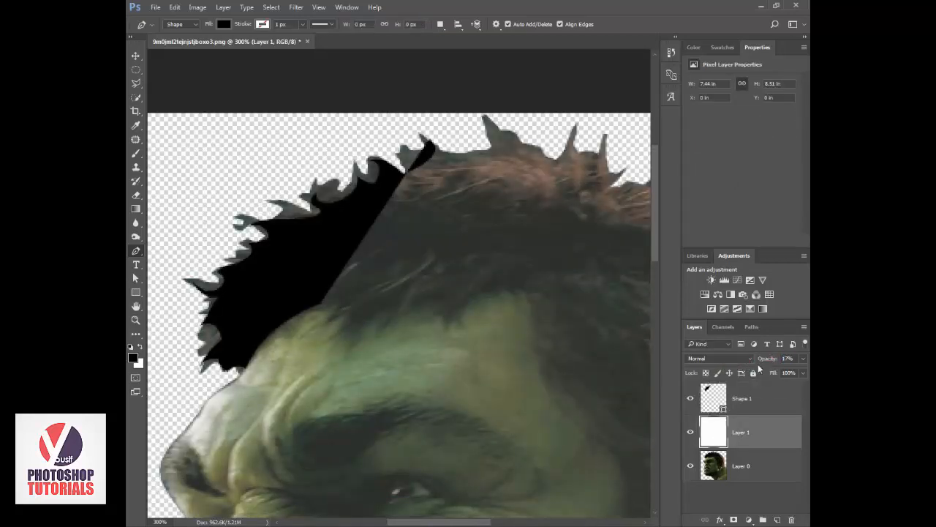
left_click(724, 407)
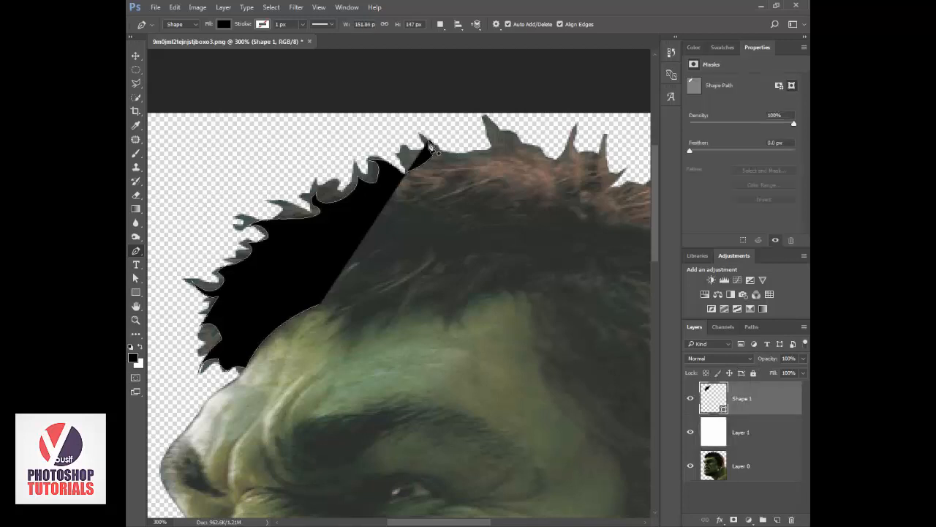
Continue the hair outline over the tall spikes on top of the head, up to the tip of the third one.
left_click_drag(490, 151, 516, 140)
left_click(491, 151, "alt")
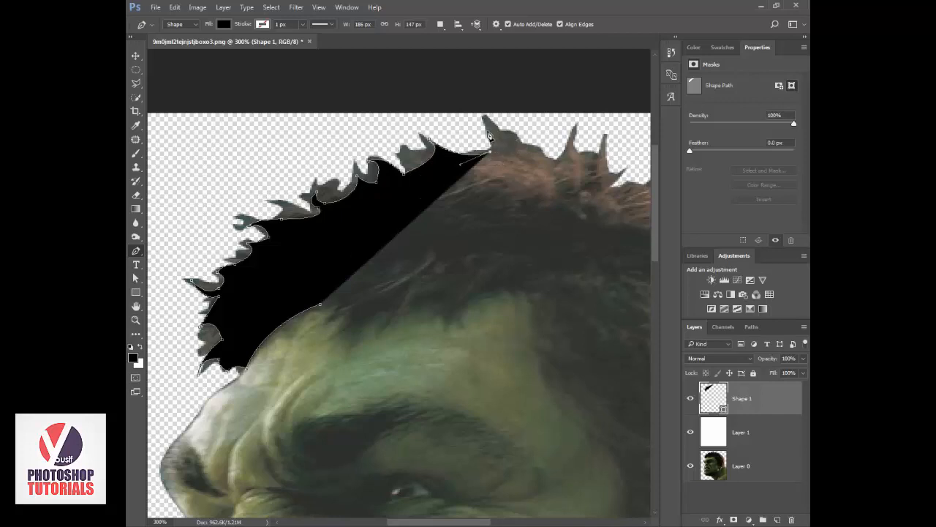
left_click(486, 127)
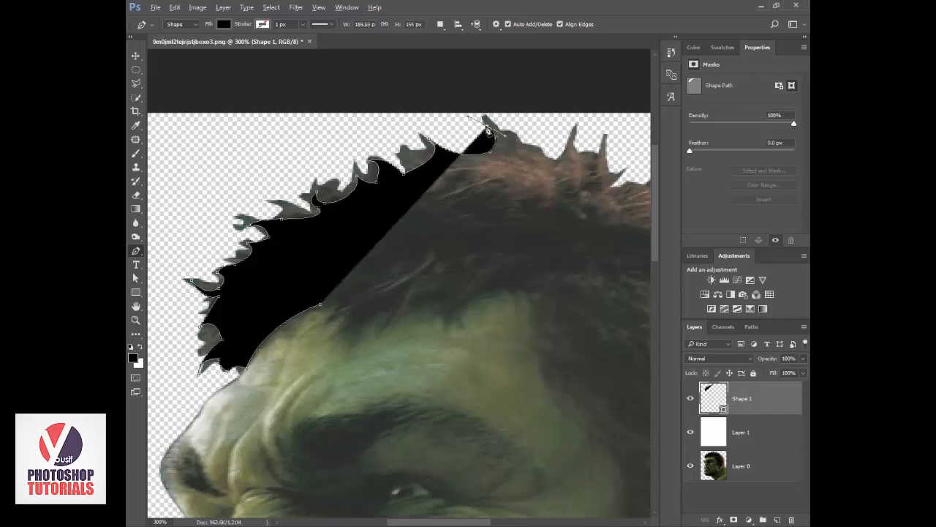
left_click_drag(526, 152, 543, 163)
left_click_drag(573, 129, 606, 115)
left_click(607, 133)
left_click(606, 135, "alt")
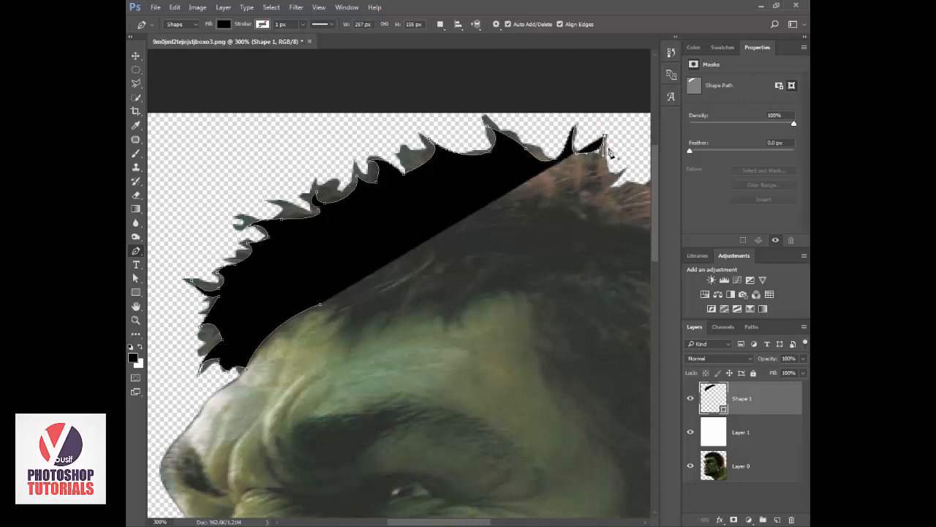
Trace the small tuft behind the tall spikes and the thin curved strand after it with the Pen tool.
left_click(626, 171)
left_click(624, 180)
left_click(617, 183)
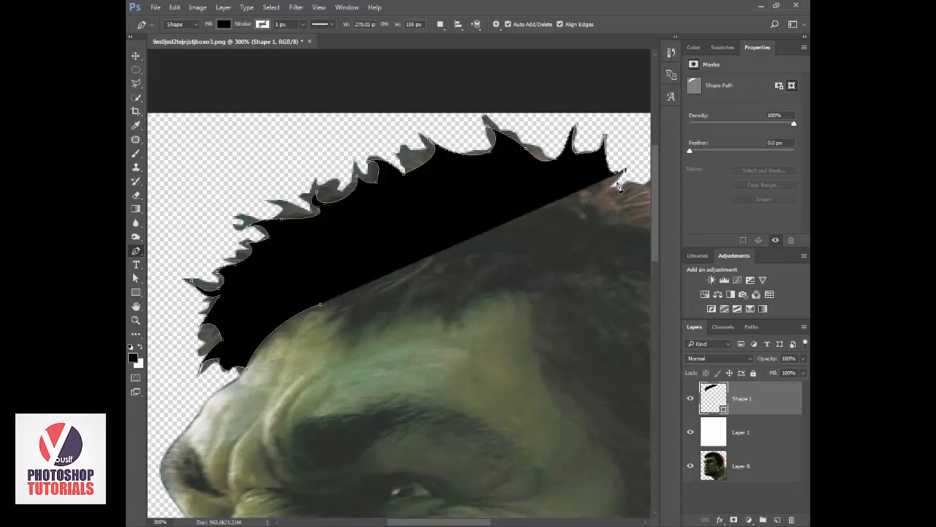
left_click(615, 186)
left_click_drag(634, 187, 523, 189)
left_click_drag(553, 160, 553, 122)
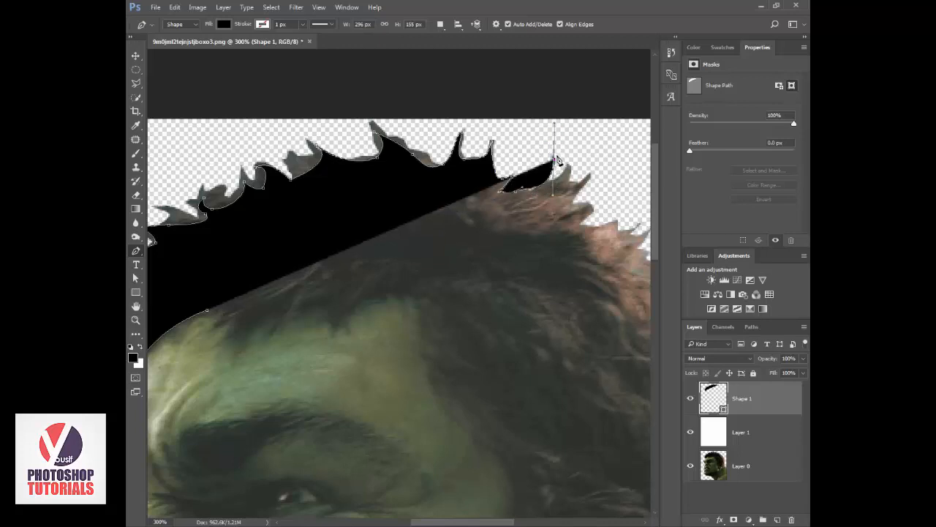
left_click(553, 159, "alt")
left_click_drag(534, 196, 545, 195)
left_click(548, 186, "alt")
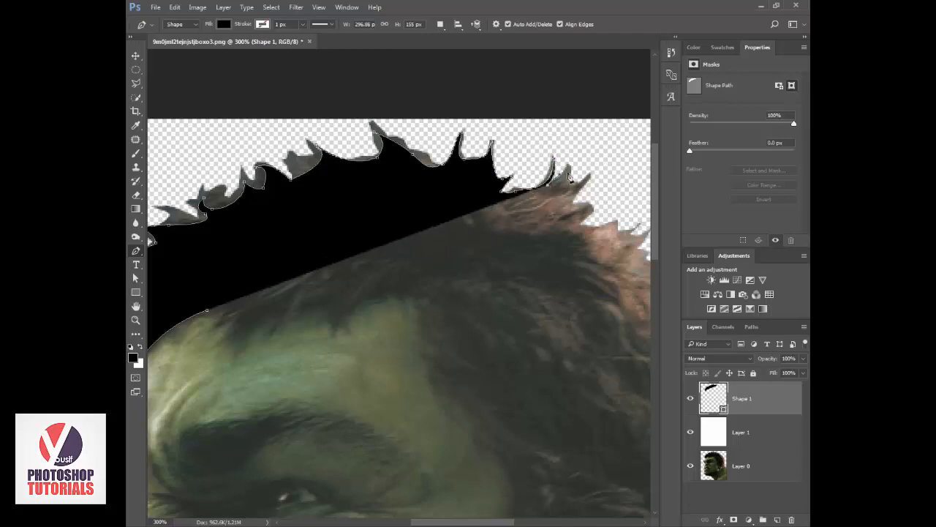
Extend the hair outline over the next two short spikes and the small tufts behind them.
left_click(571, 165)
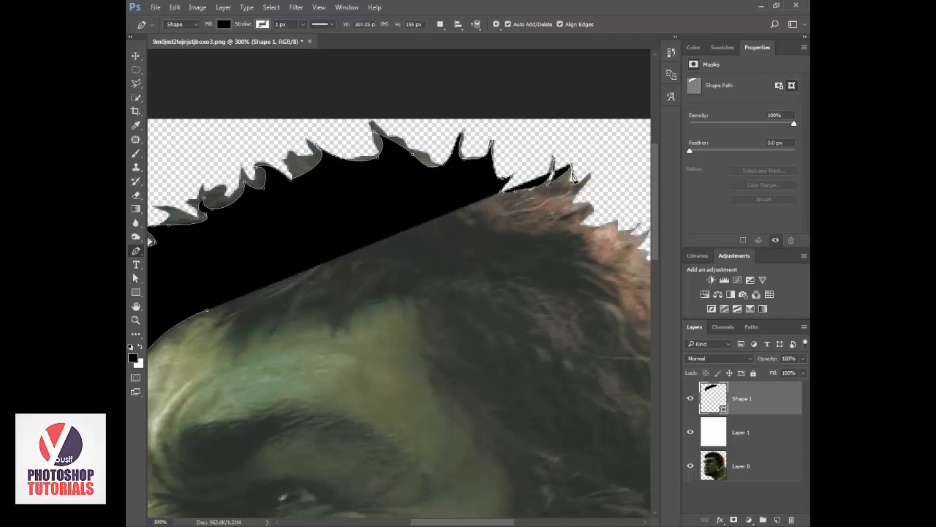
left_click(577, 187)
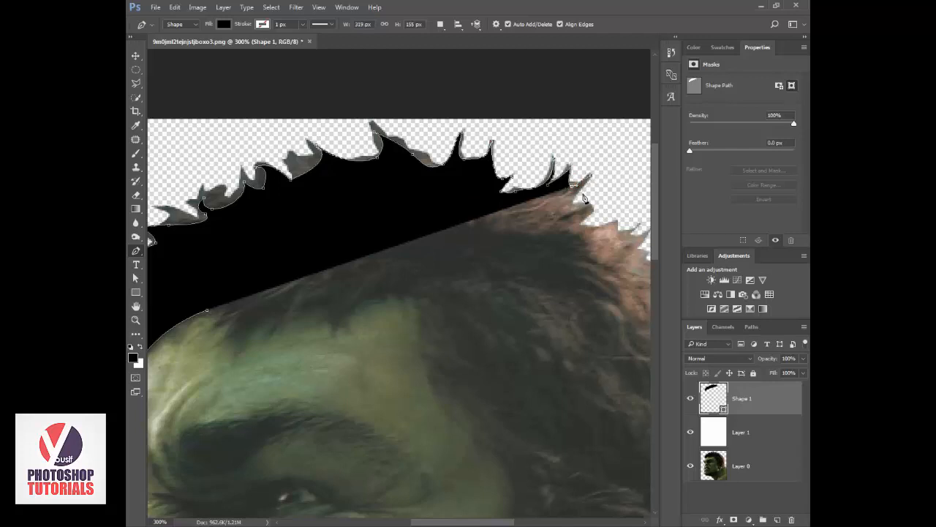
left_click(591, 176)
left_click(574, 206)
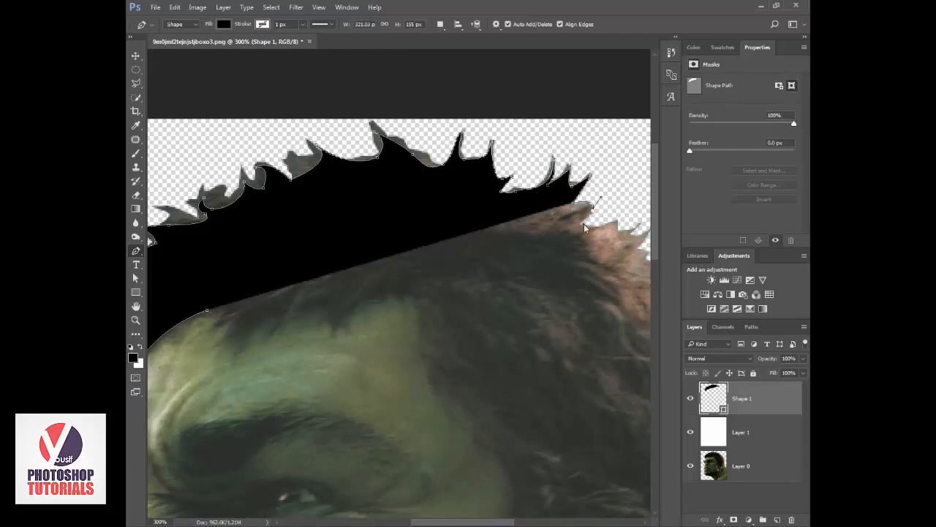
left_click(614, 218)
left_click(607, 234)
Continue the hair outline down the rear slope of the crown, around the strand jutting out at its lower end.
left_click_drag(624, 231, 441, 207)
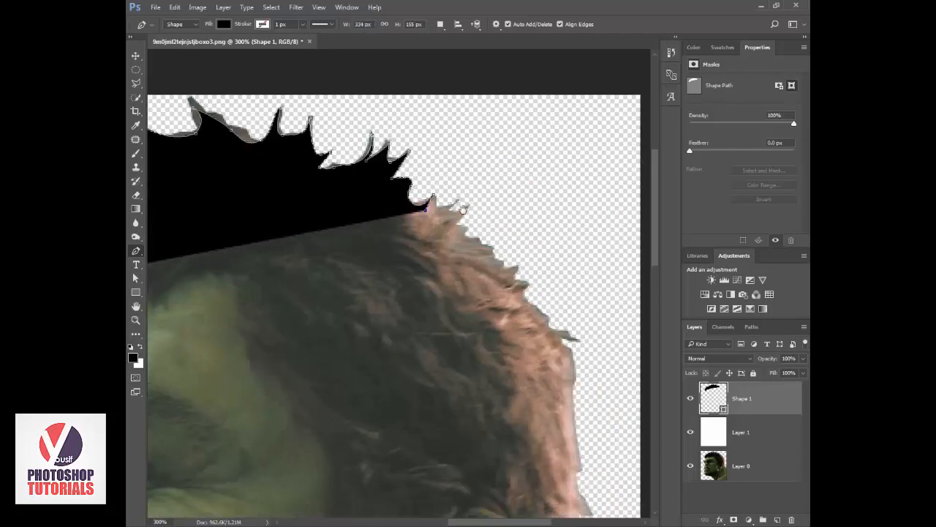
left_click(468, 208)
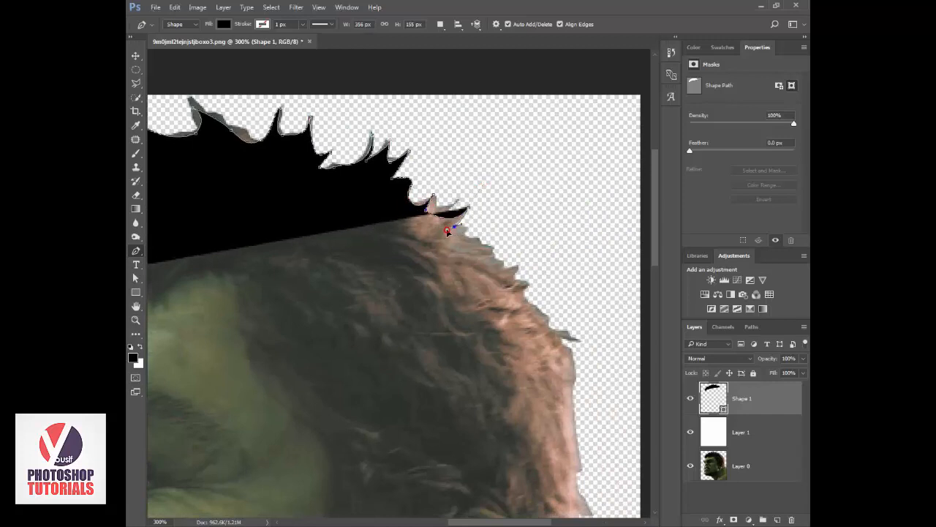
left_click(454, 228)
left_click(514, 269)
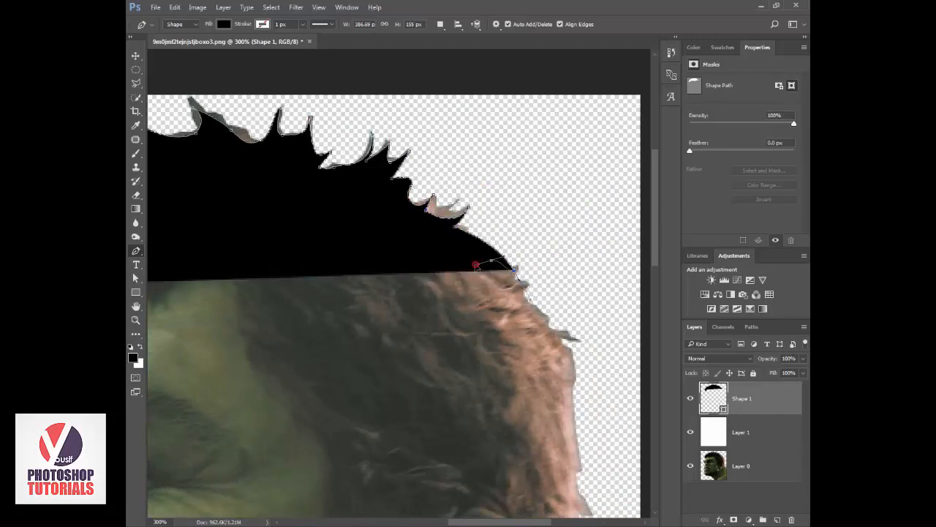
left_click(491, 261)
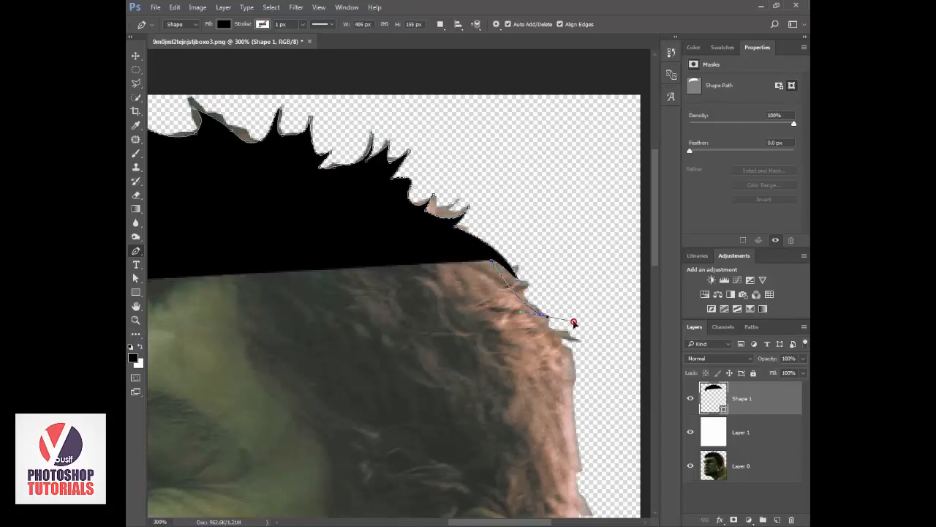
left_click(545, 317)
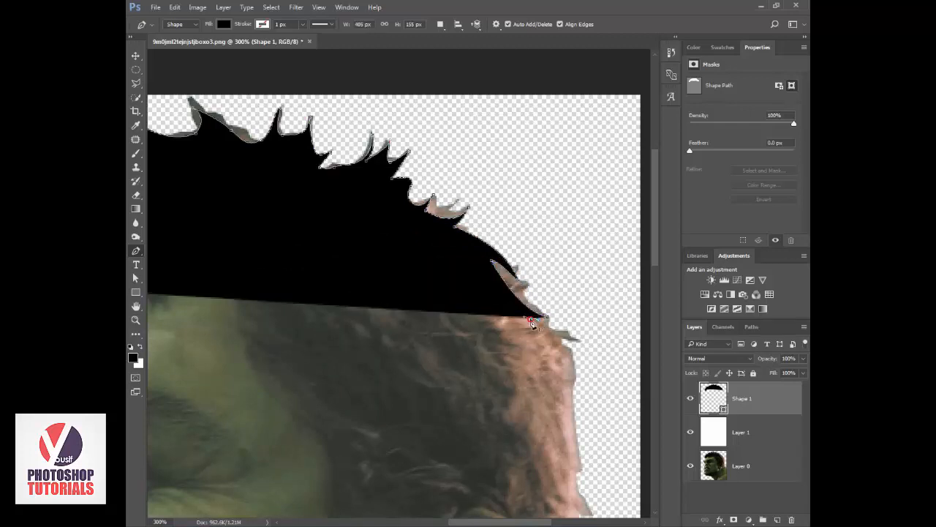
left_click(576, 341)
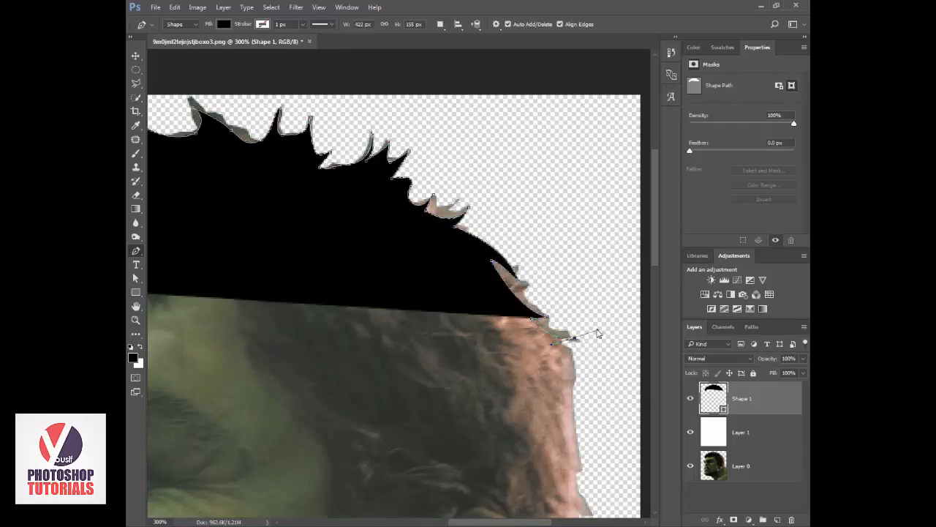
left_click(556, 343)
Trace the nearly straight back edge of the hair below the jutting strand, adding two small pointed notches.
left_click_drag(569, 342, 479, 151)
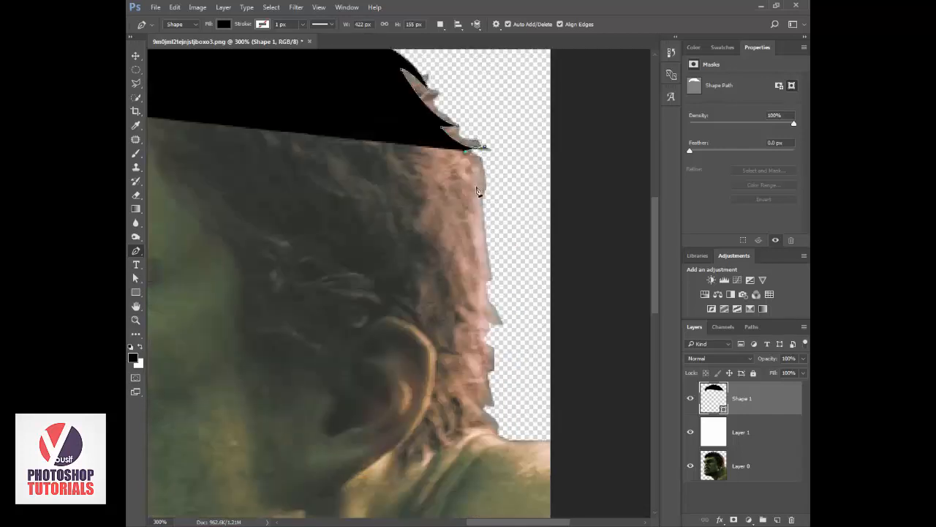
left_click_drag(483, 193, 472, 167)
left_click(477, 176)
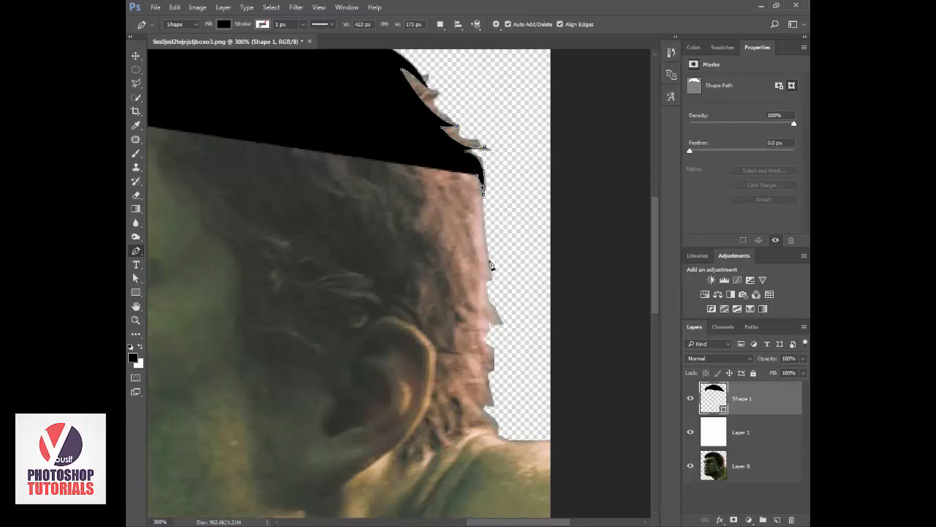
left_click(491, 263)
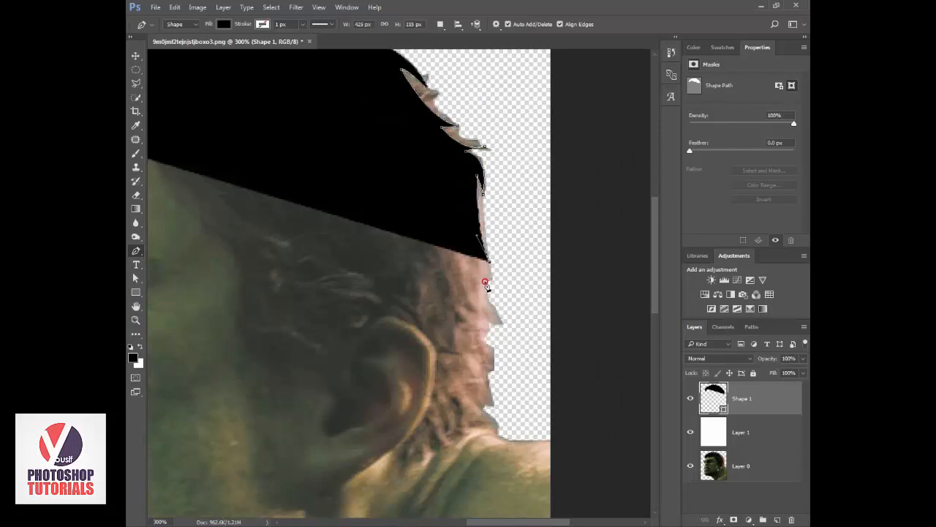
left_click(485, 282)
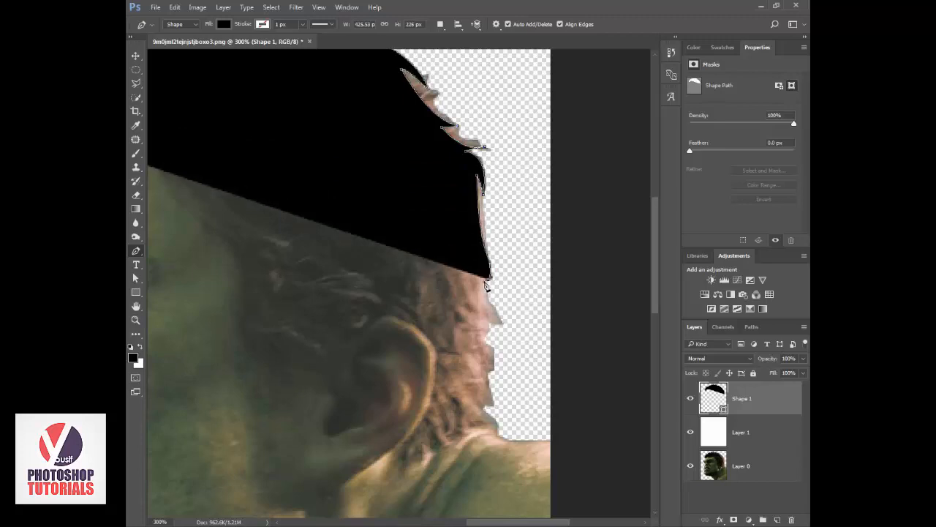
left_click(480, 270)
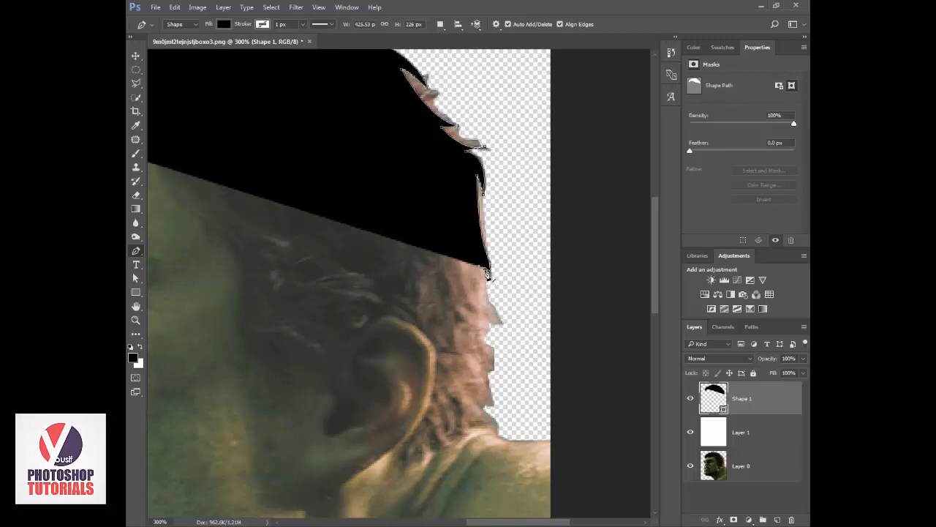
Outline the pointed tuft at the back of the head level with the ear and the smaller notch below it.
left_click_drag(502, 319, 507, 322)
left_click(502, 323)
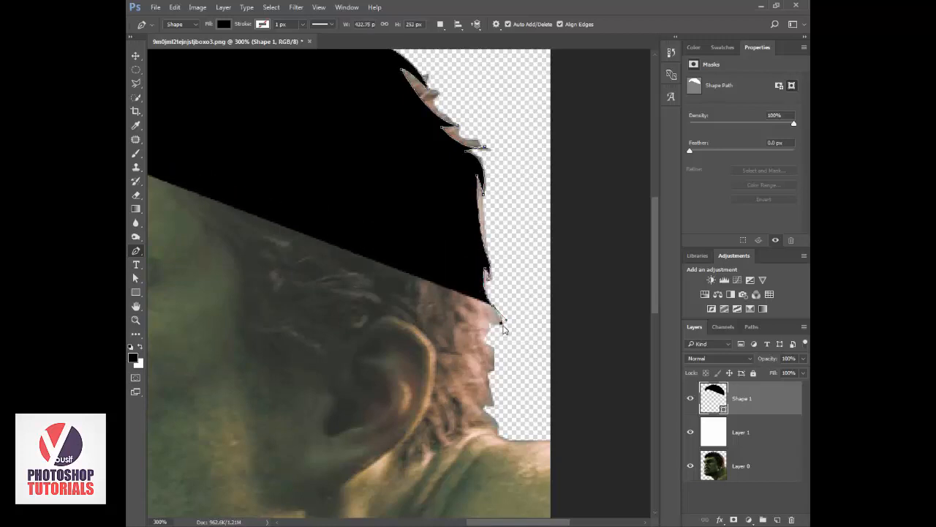
left_click_drag(486, 313, 480, 314)
left_click(486, 334)
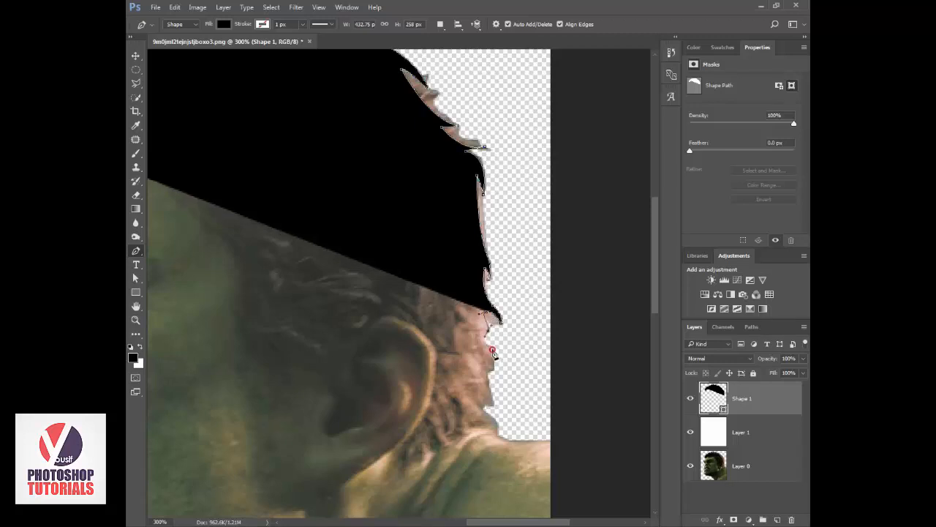
left_click(494, 358)
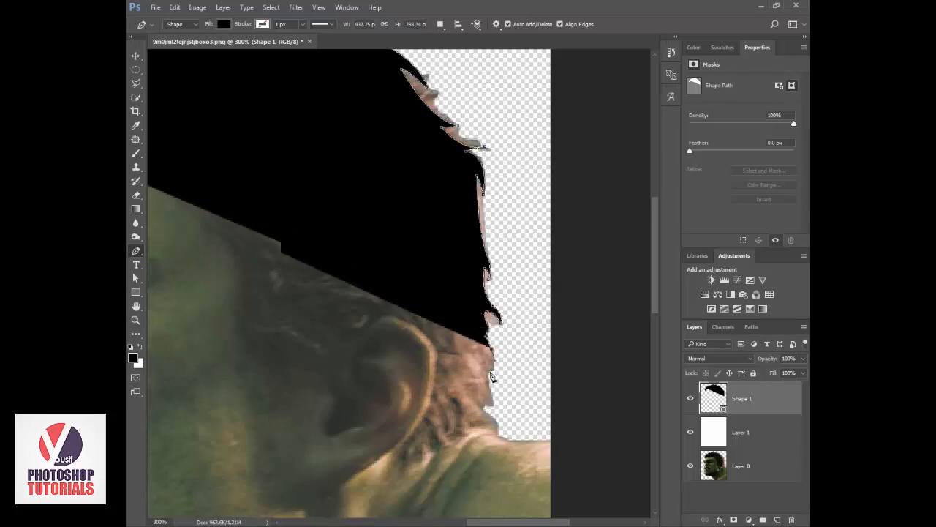
left_click(491, 371)
left_click(482, 358)
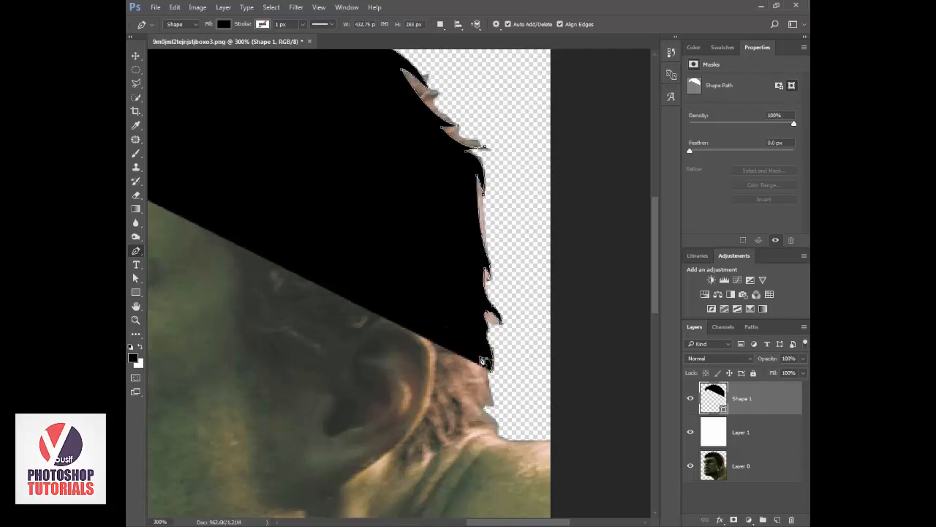
Extend the hair outline down to the nape and cut inward around the first hair tufts above the neck.
left_click(496, 400)
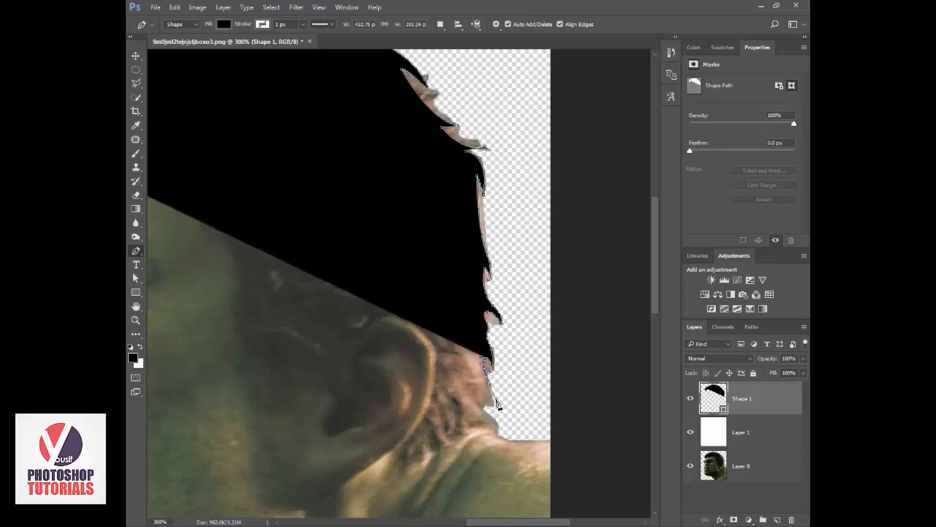
left_click(490, 413)
left_click(466, 385)
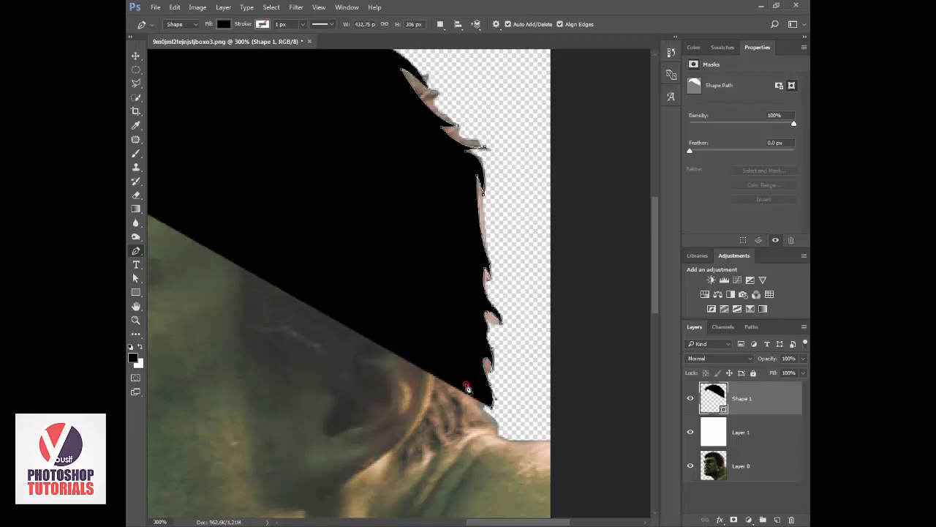
left_click(459, 382)
left_click_drag(482, 393, 460, 442)
left_click_drag(460, 406, 464, 405)
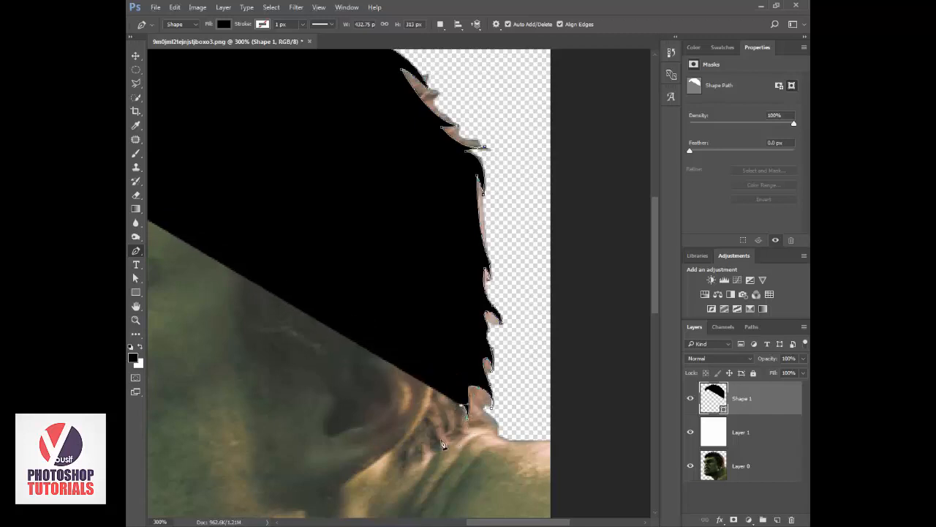
Trace the hairline tufts along the neck with pointed curves, ending just below the ear.
left_click_drag(434, 454, 403, 471)
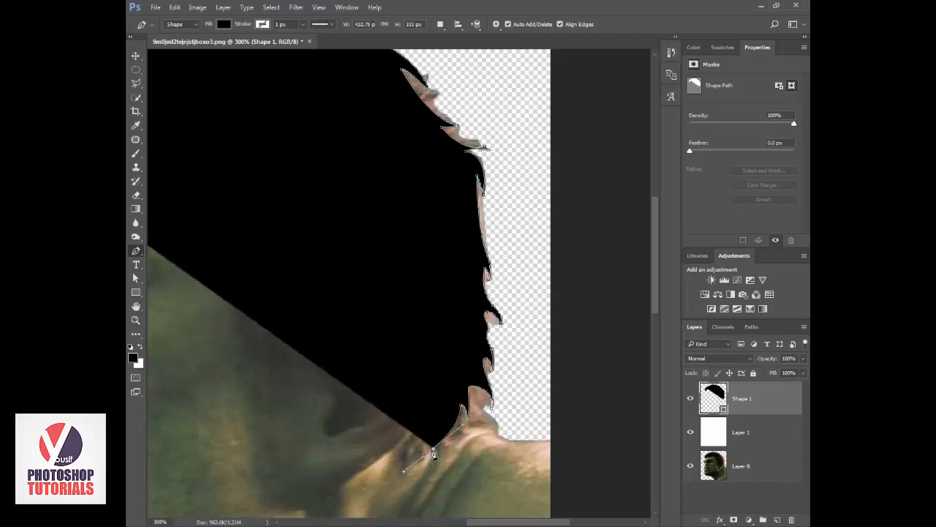
left_click(434, 449, "alt")
left_click_drag(442, 423, 444, 410)
left_click(442, 424, "alt")
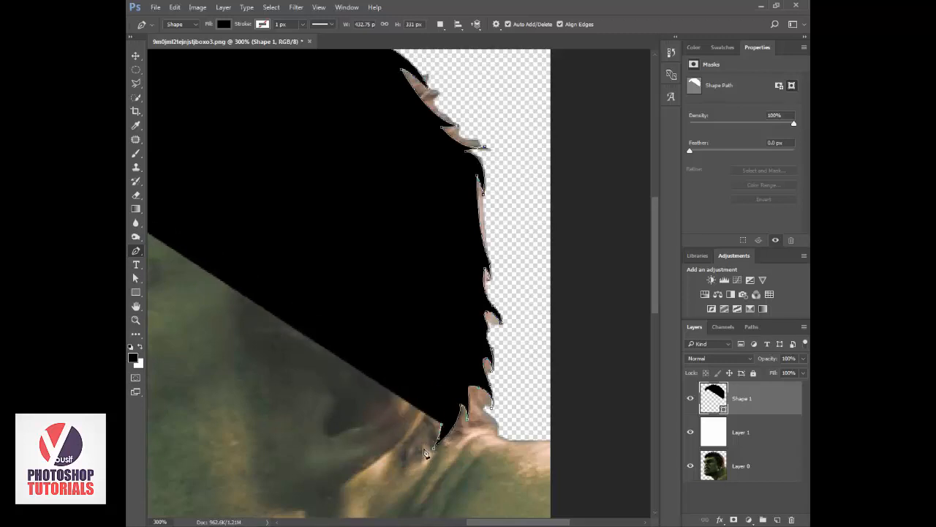
left_click_drag(392, 466, 390, 466)
left_click(410, 458, "alt")
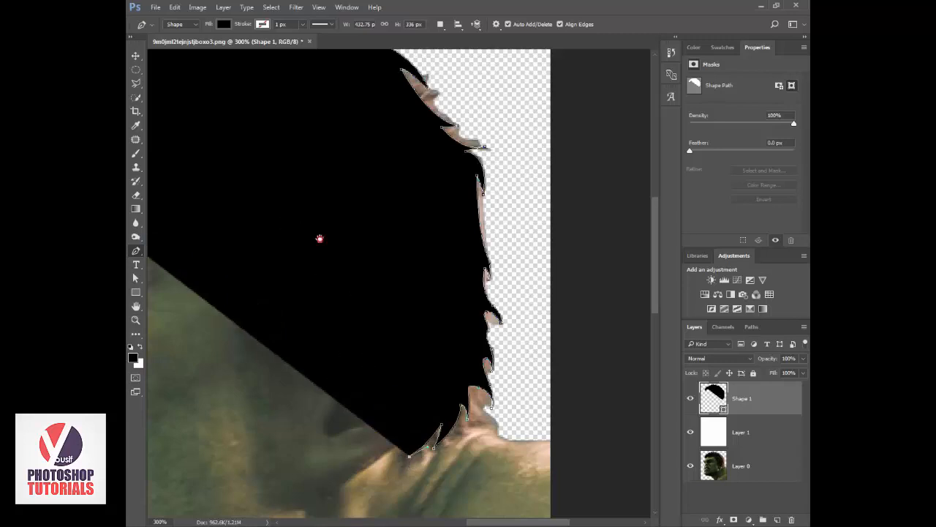
Lower the hair shape layer's opacity to 9%.
left_click_drag(320, 236, 380, 253)
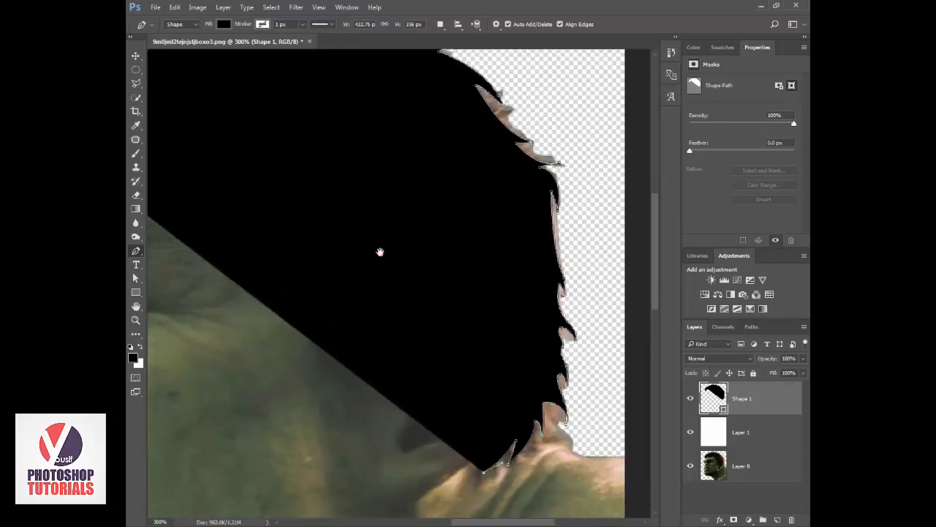
left_click_drag(769, 361, 712, 360)
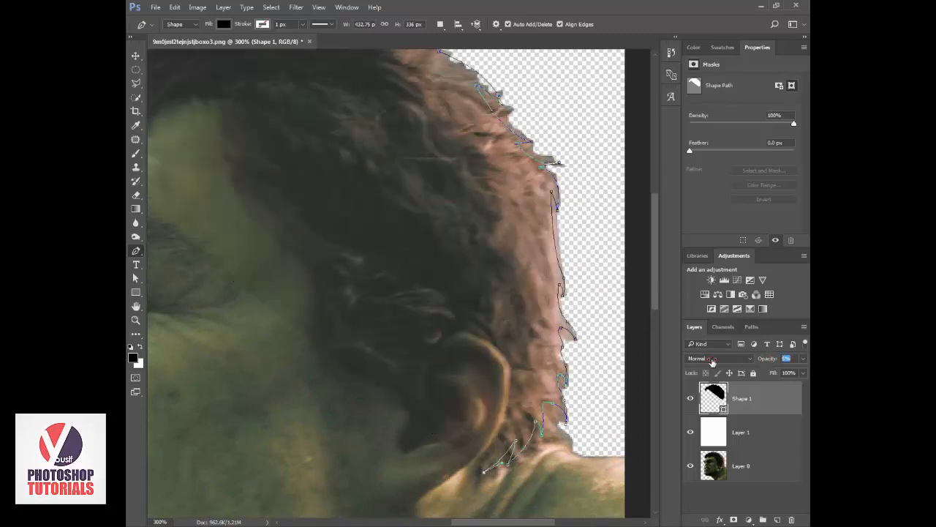
Continue the hair outline up the back of the ear, over its top and down to its front edge.
left_click(500, 454)
left_click_drag(507, 361, 490, 305)
left_click(507, 360, "alt")
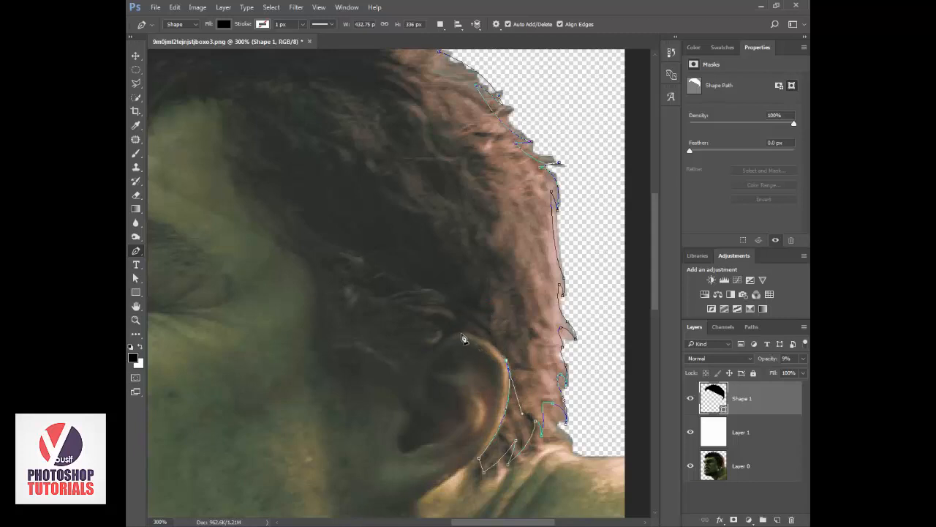
left_click_drag(461, 332, 439, 336)
left_click_drag(415, 388, 420, 410)
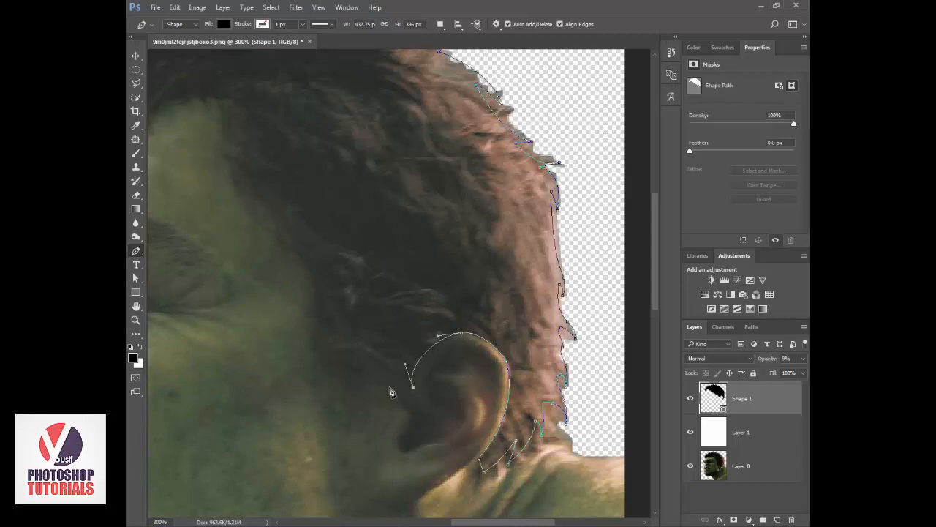
Trace the small tuft in front of the ear and the sideburn's curved lower edge, ending in a pointed tip toward the cheek.
mouse_move(400, 374)
left_mouse_down()
mouse_move(417, 407)
mouse_move(410, 404)
left_mouse_up()
left_click_drag(321, 334, 320, 283)
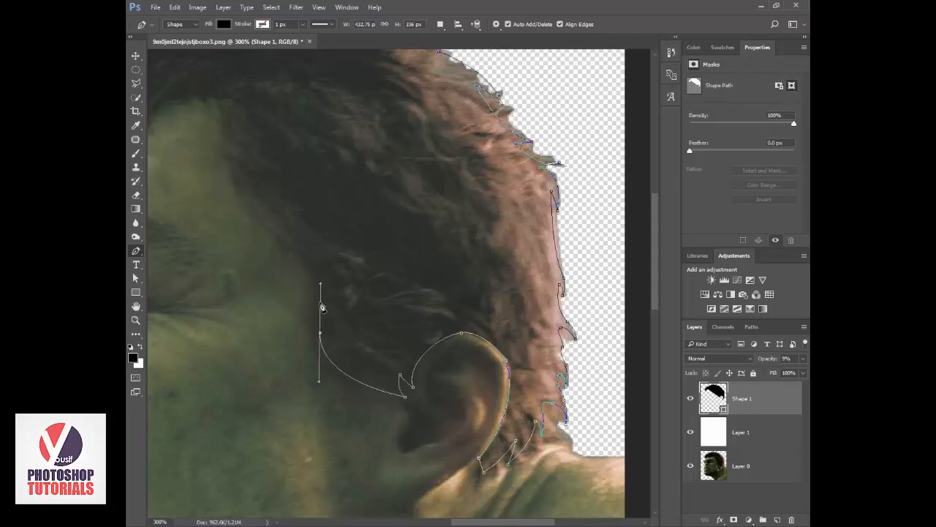
left_click(320, 336, "alt")
key("ctrl+z")
left_click(320, 334, "alt")
left_click_drag(336, 349, 346, 352)
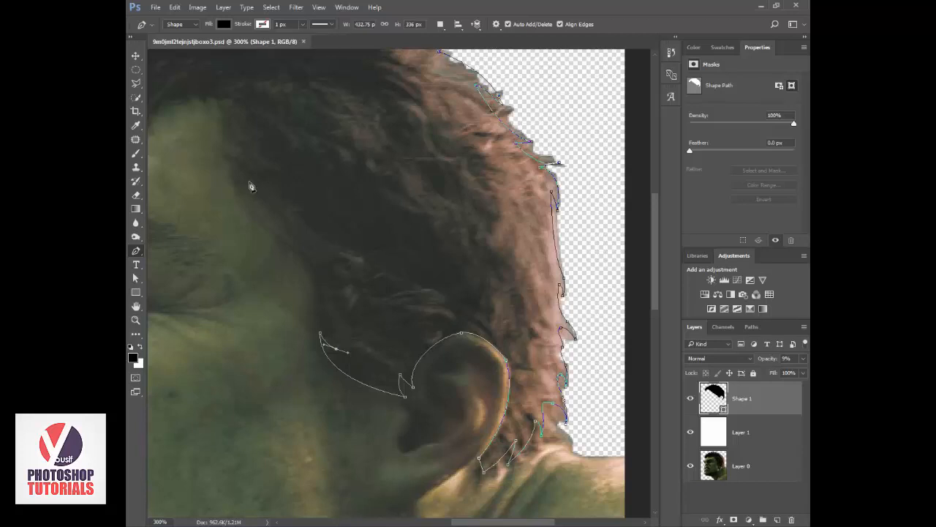
Trace the sideburn's front edge up to a pointed tuft, then follow the hairline along the temple.
left_click(158, 9)
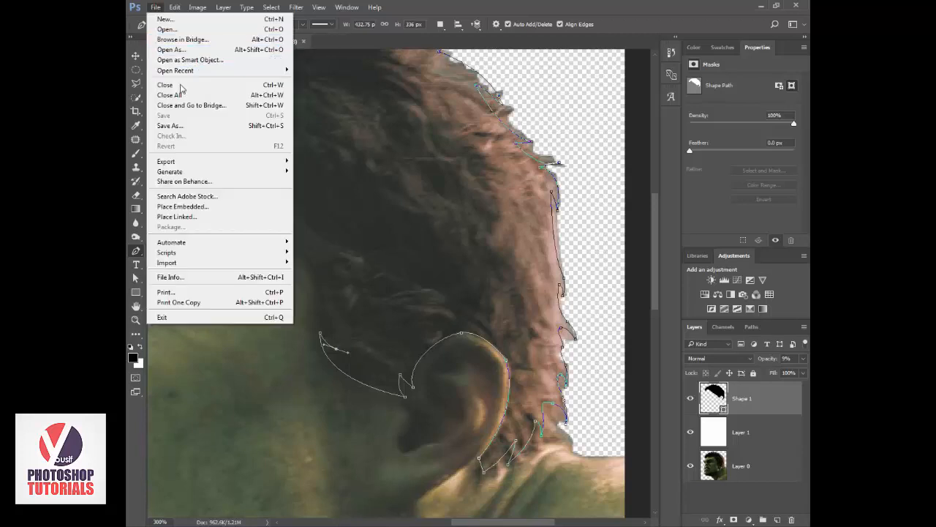
left_click(315, 279)
left_click_drag(310, 265, 279, 242)
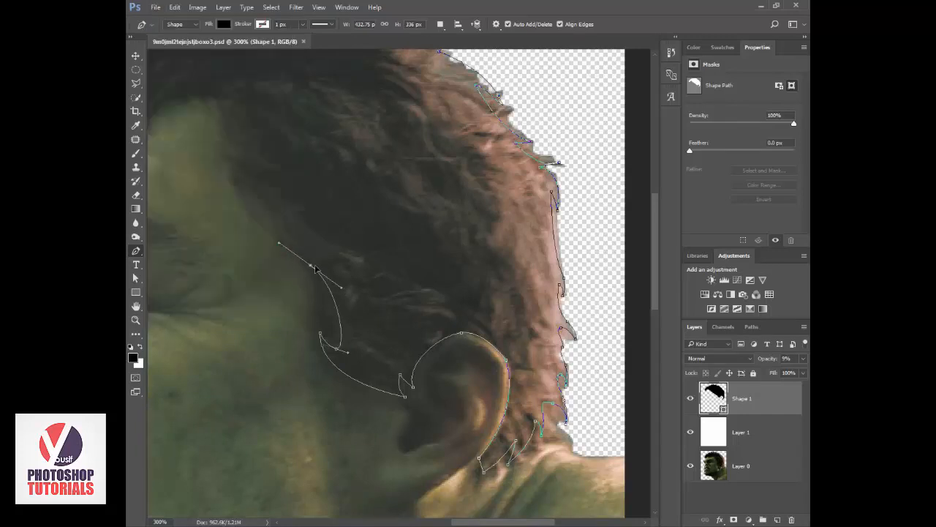
left_click(311, 266, "alt")
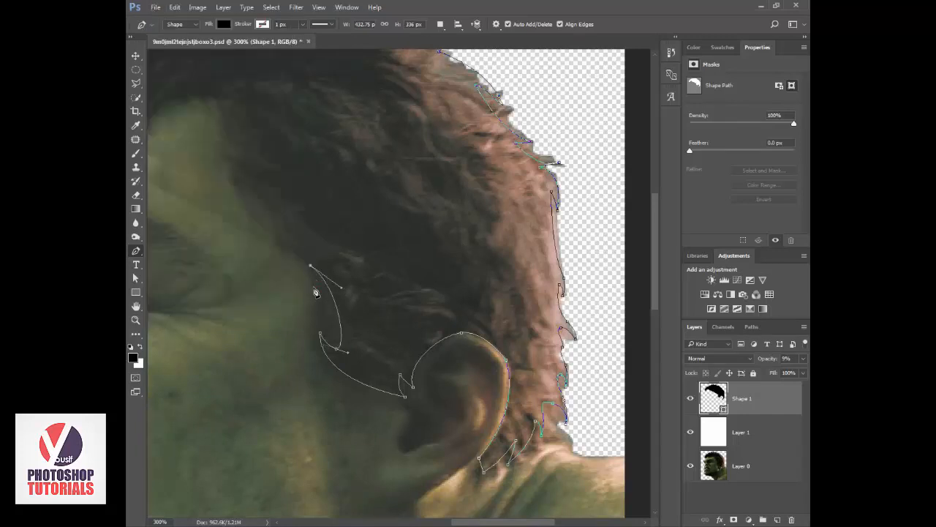
left_click_drag(315, 280, 314, 288)
left_click_drag(283, 236, 248, 198)
left_click_drag(232, 160, 229, 140)
Outline the thin pointed strand at the temple and carry the hairline up to the corner of the forehead.
left_click_drag(333, 233, 370, 281)
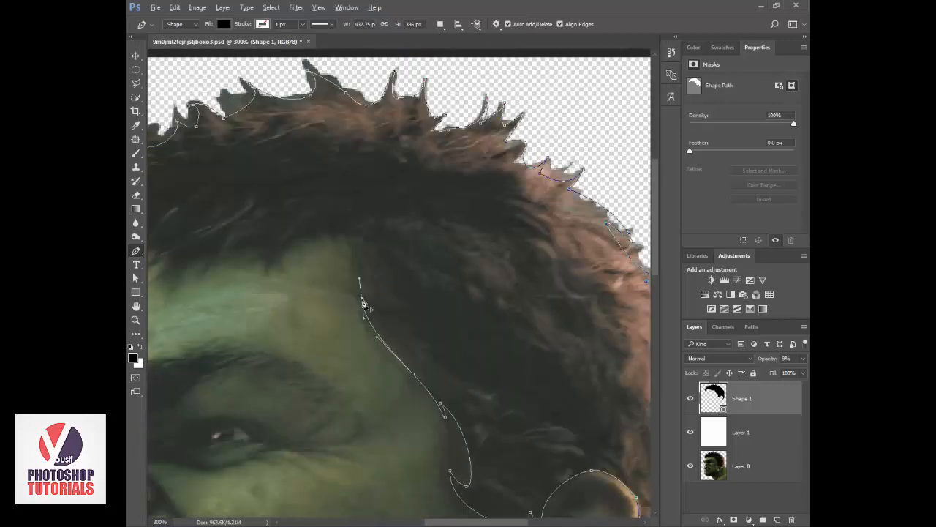
left_click(362, 301)
left_click_drag(373, 345, 352, 318)
left_click_drag(360, 265, 382, 199)
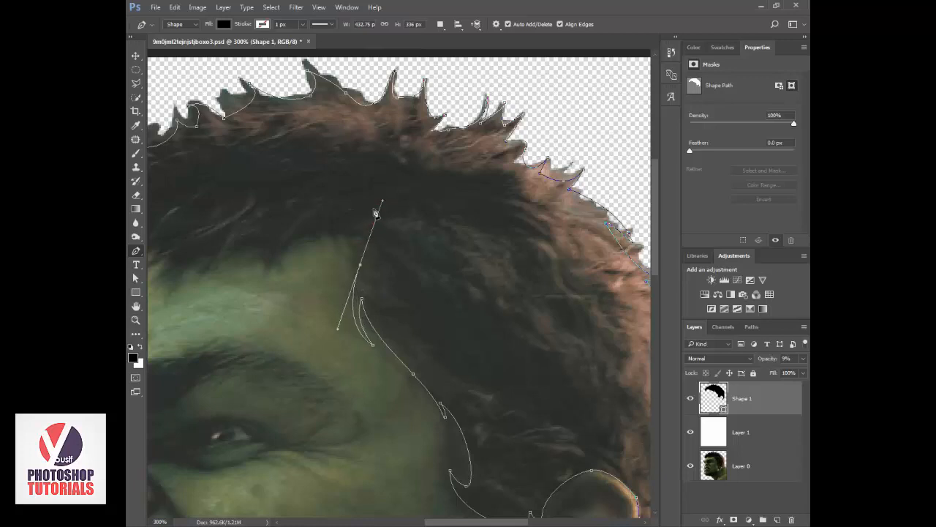
left_click(360, 265)
left_click_drag(344, 242, 344, 266)
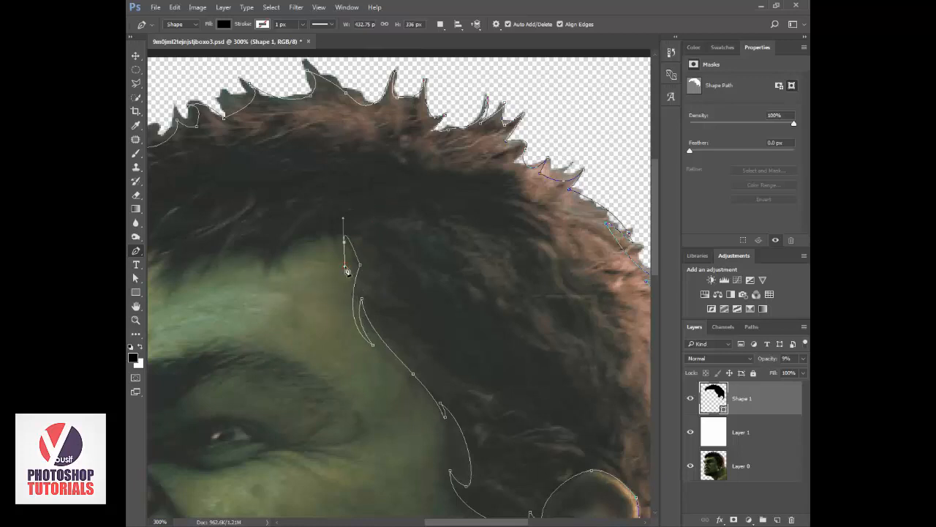
left_click(344, 242, "alt")
Trace the pointed tufts along the forehead hairline and close the hair path at its starting point.
left_click_drag(324, 233, 313, 237)
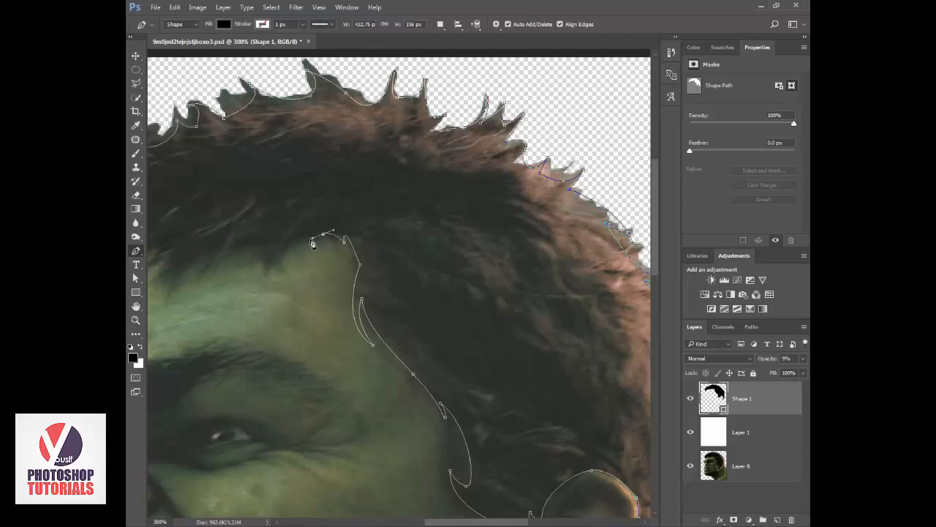
left_click_drag(277, 263, 357, 282)
left_click(277, 264, "alt")
mouse_move(367, 242)
left_mouse_down()
mouse_move(379, 218)
mouse_move(371, 230)
left_mouse_up()
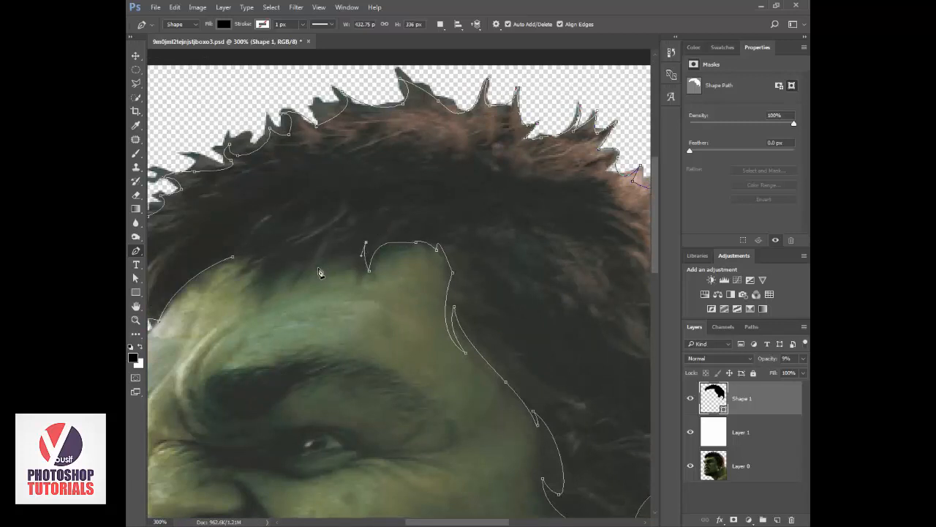
mouse_move(298, 278)
left_mouse_down()
mouse_move(280, 311)
mouse_move(331, 244)
mouse_move(319, 252)
left_mouse_up()
mouse_move(266, 289)
left_mouse_down()
mouse_move(258, 311)
mouse_move(279, 284)
mouse_move(283, 252)
mouse_move(229, 287)
mouse_move(255, 260)
left_mouse_up()
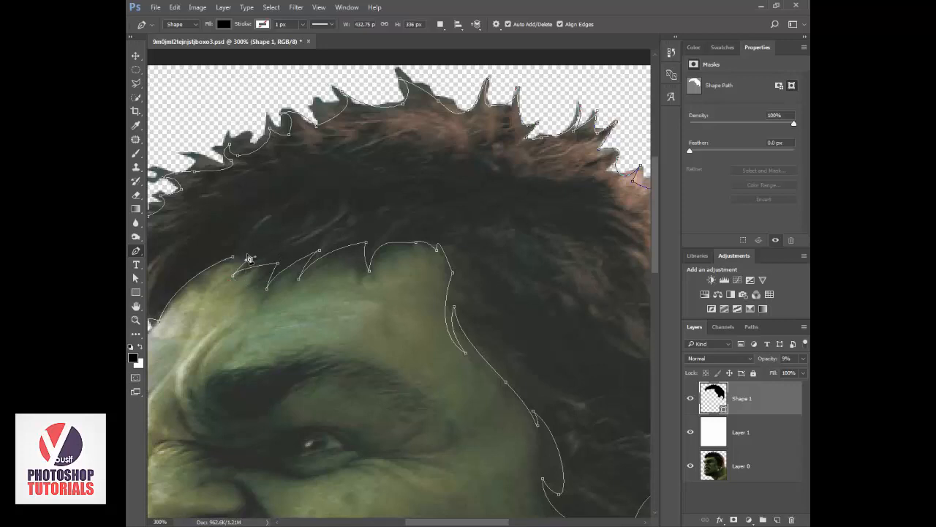
left_click(233, 258)
Set the hair shape layer's opacity to 100%.
key("ctrl+0")
left_click(711, 430)
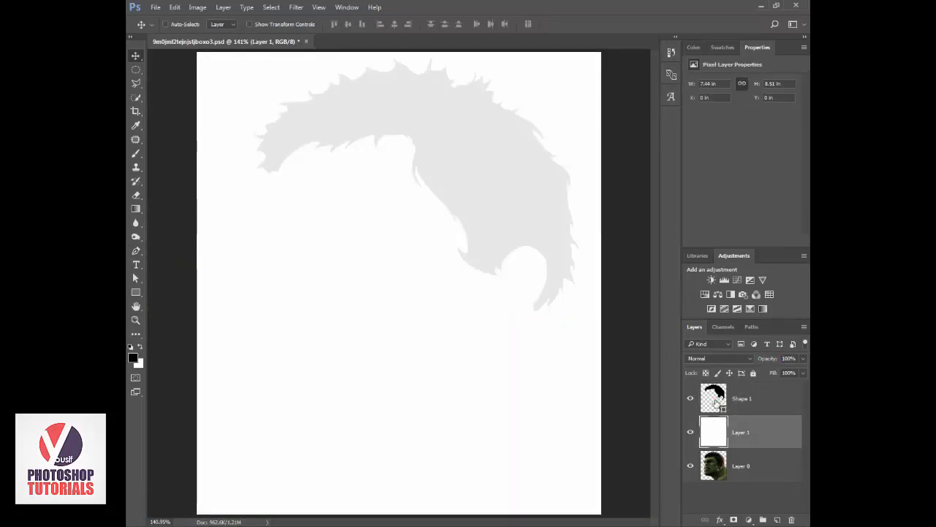
left_click(720, 403)
left_click_drag(771, 357, 810, 358)
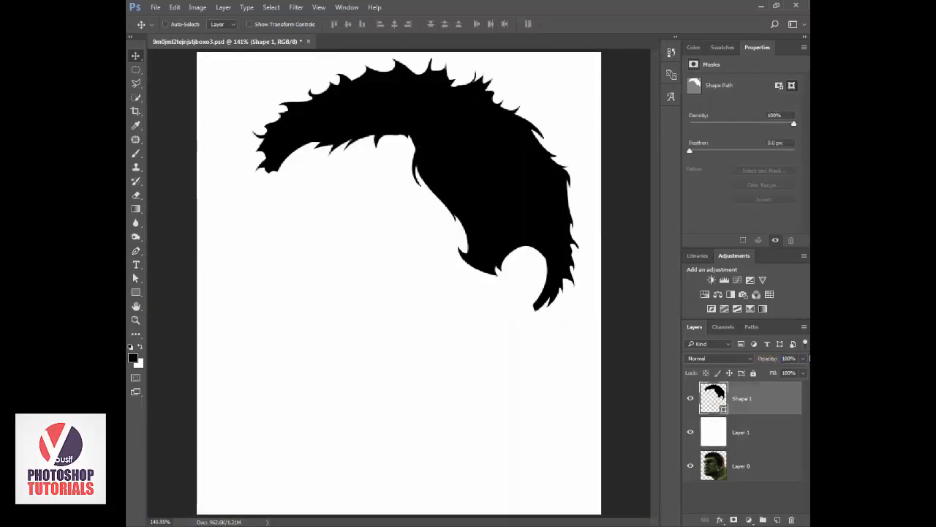
View the finished hair at 100% zoom and hide the white background layer to work over the Hulk photo.
key("z")
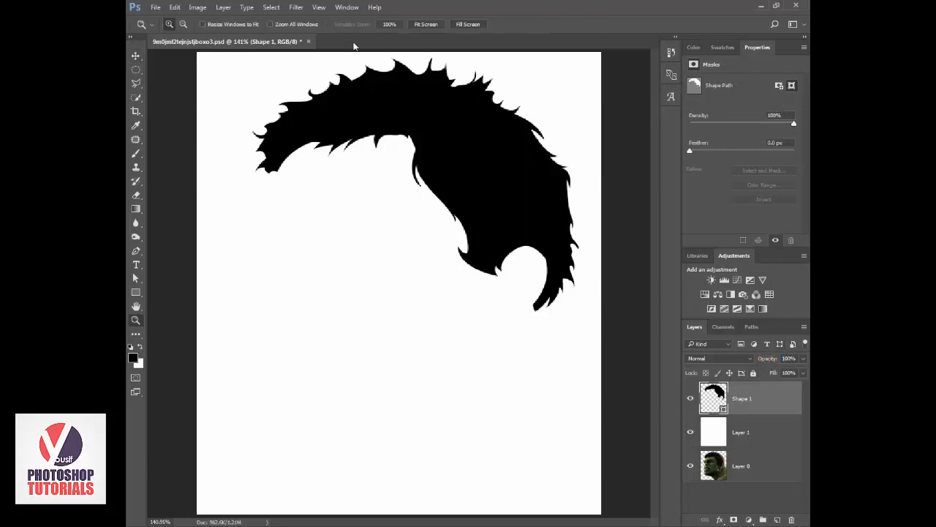
left_click(388, 24)
key("v")
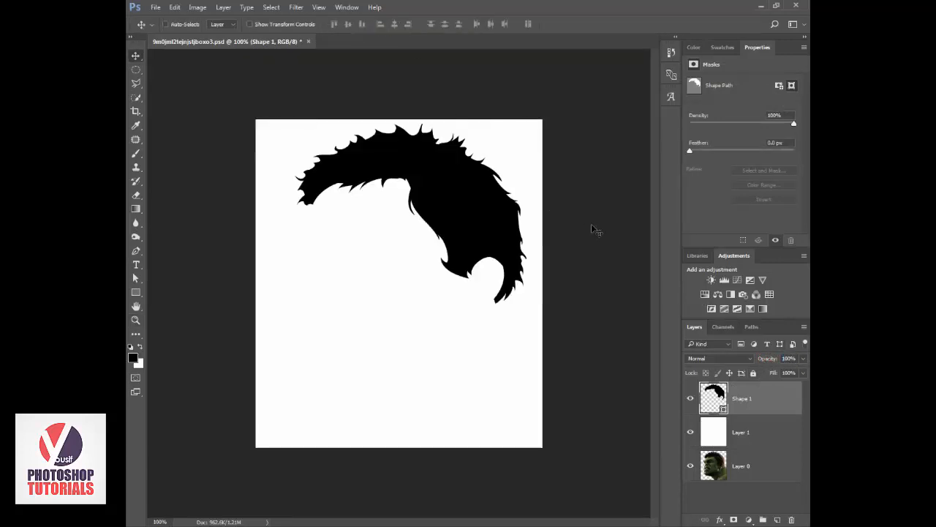
mouse_move(688, 409)
left_mouse_down()
mouse_move(690, 439)
mouse_move(689, 409)
left_mouse_up()
left_click(690, 432)
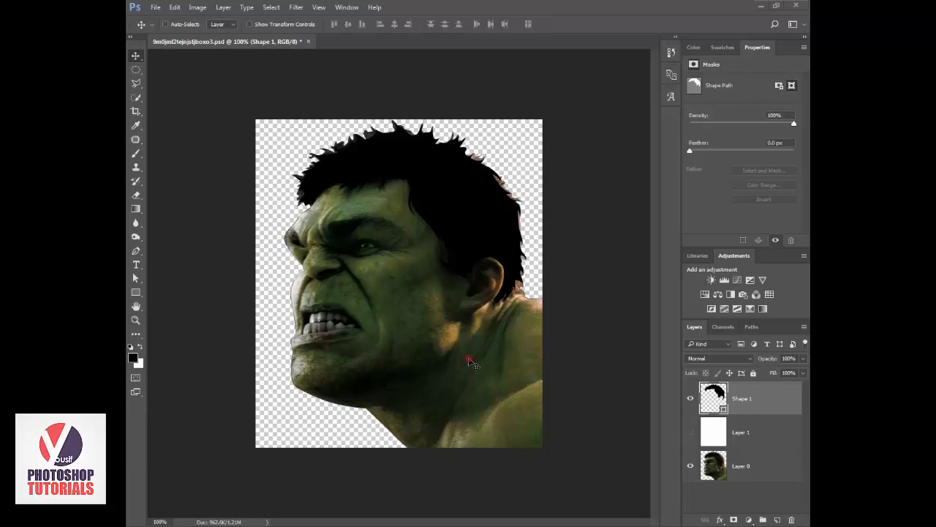
Add an empty layer above the hair shape and set up the Brush with red for marking the face.
key("ctrl+plus")
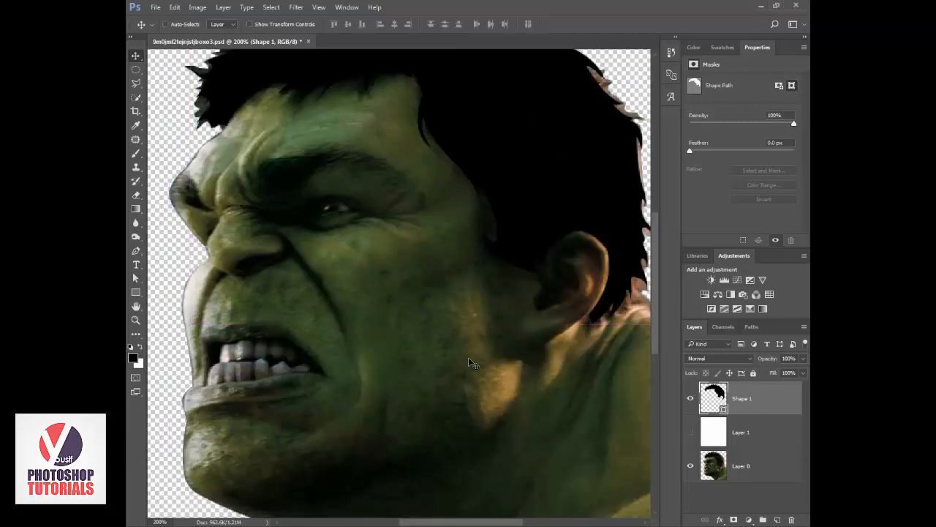
key("ctrl+plus")
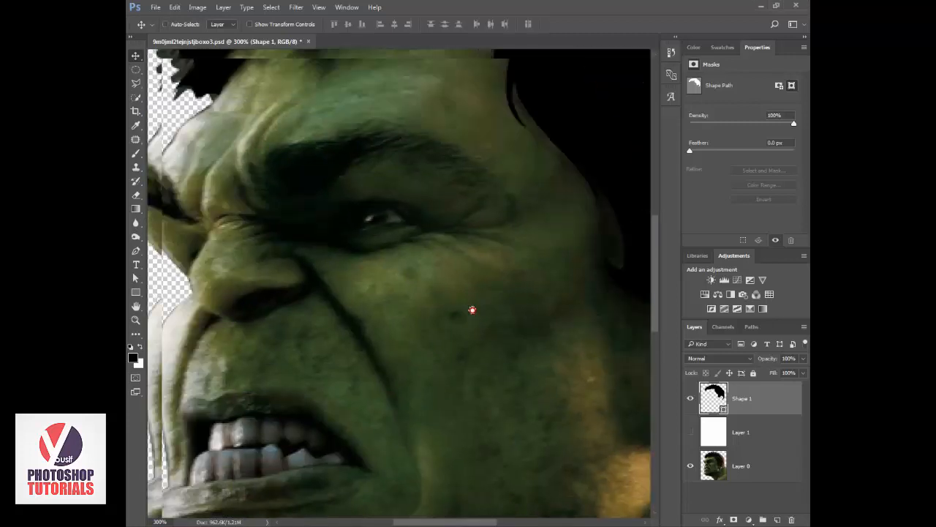
left_click_drag(473, 309, 531, 352)
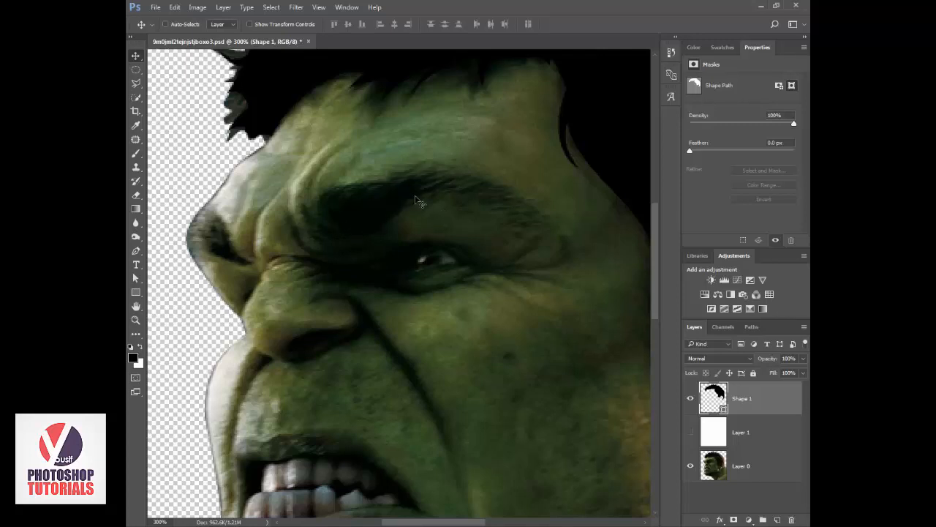
right_click(136, 153)
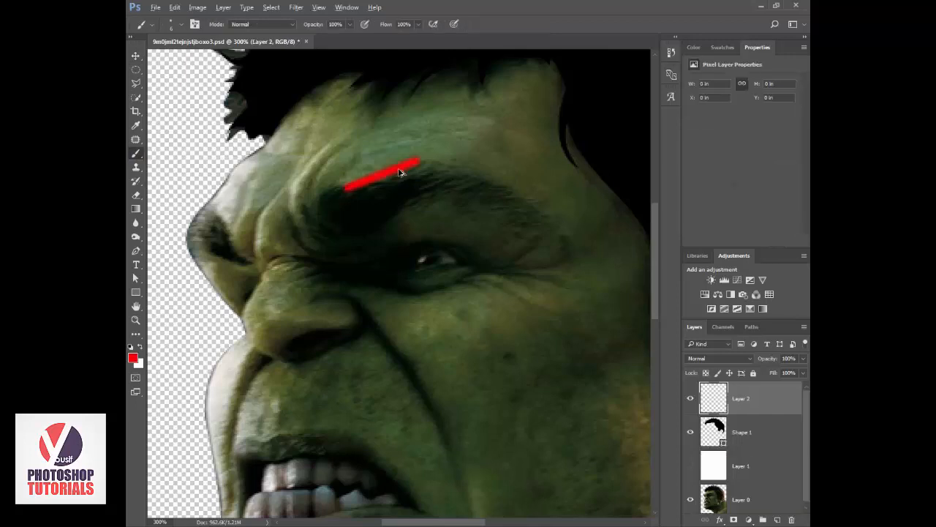
key("ctrl+z")
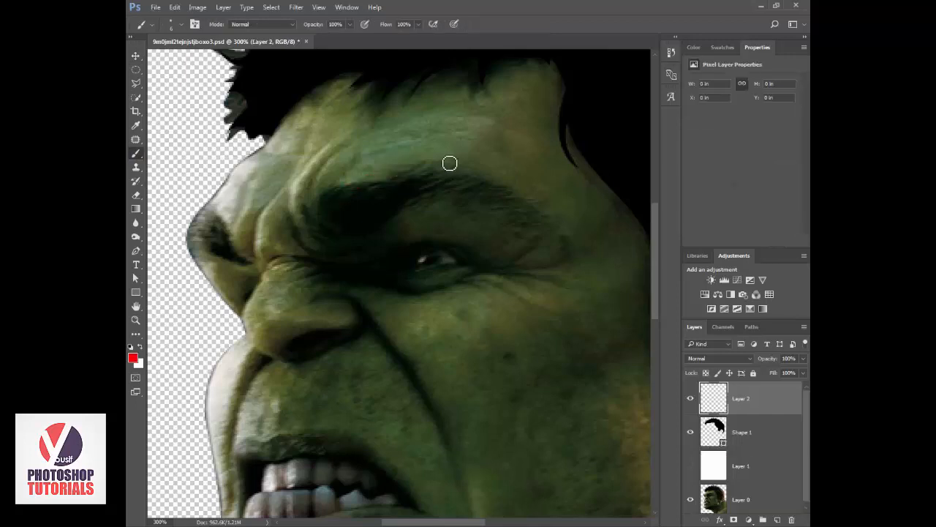
Sketch a red guide outline around the eyebrow, eye socket and cheek crease, and undo the stroke.
mouse_move(449, 157)
left_mouse_down()
mouse_move(324, 203)
mouse_move(307, 230)
mouse_move(320, 253)
mouse_move(305, 259)
mouse_move(299, 293)
mouse_move(347, 308)
mouse_move(418, 416)
mouse_move(429, 385)
mouse_move(380, 321)
mouse_move(389, 308)
mouse_move(447, 303)
mouse_move(455, 288)
mouse_move(542, 250)
mouse_move(455, 159)
left_mouse_up()
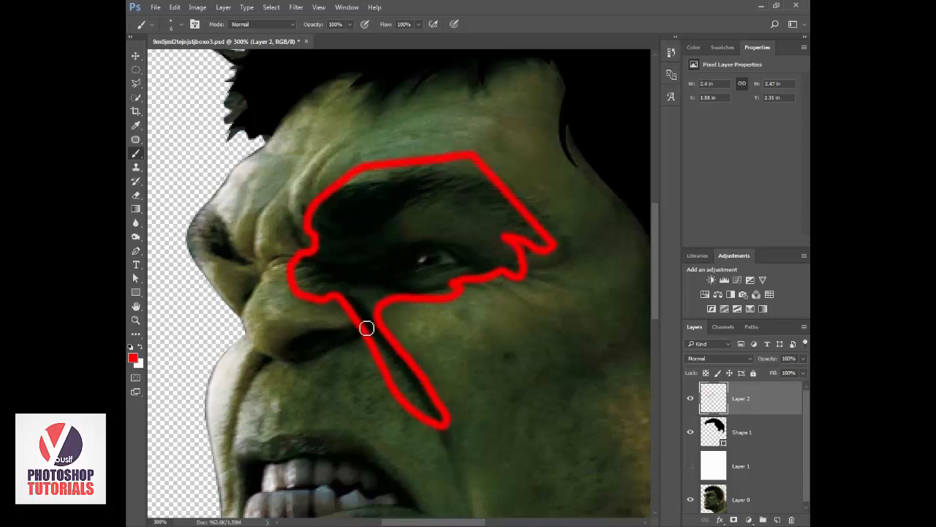
key("ctrl+z")
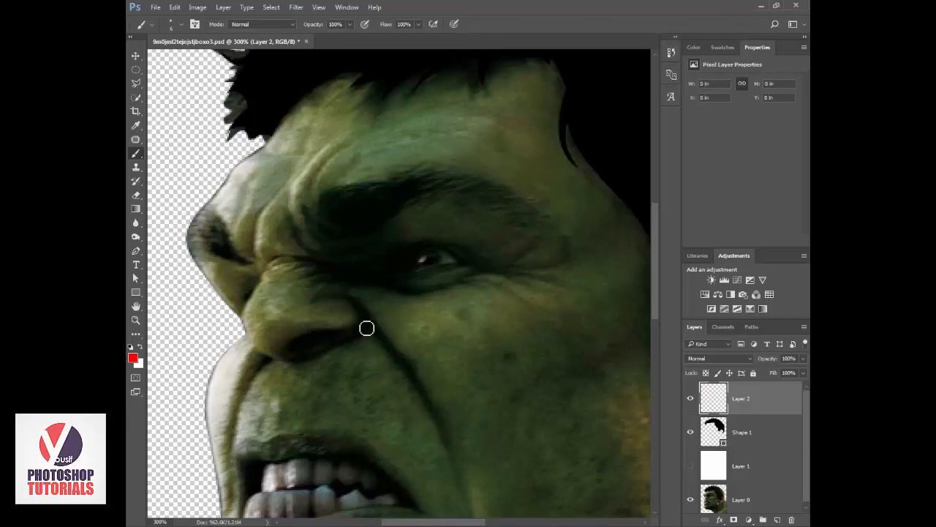
left_click(716, 425)
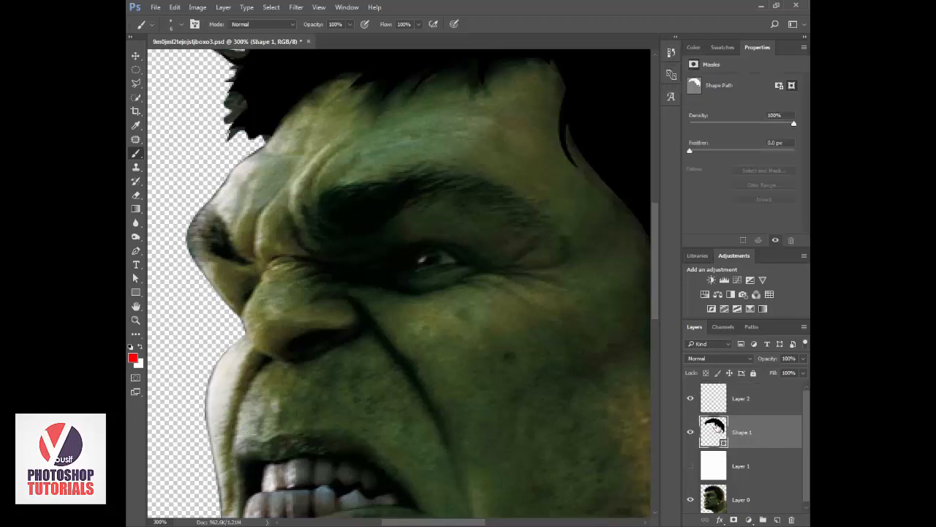
key("p")
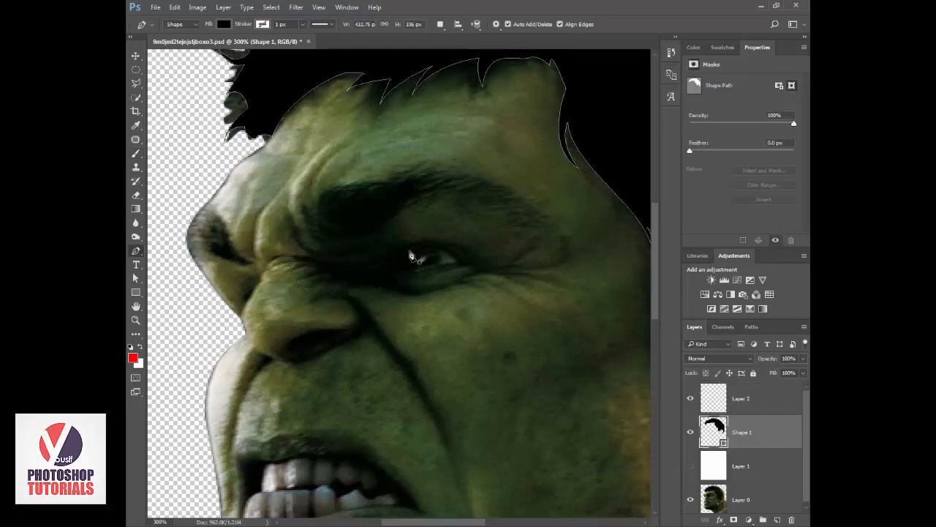
left_click(315, 211)
key("ctrl+z")
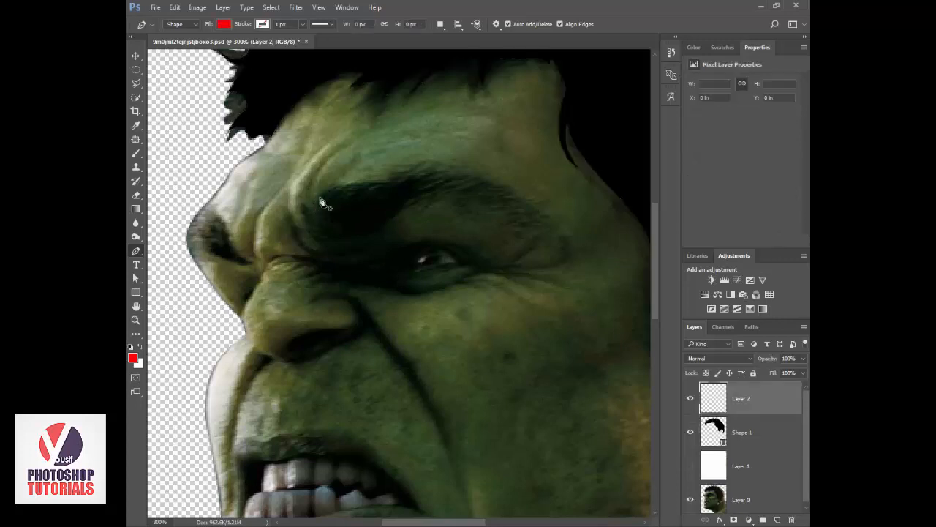
Mark the eyebrow's upper and lower edges with short slanted red brush strokes, and undo all of them.
key("b")
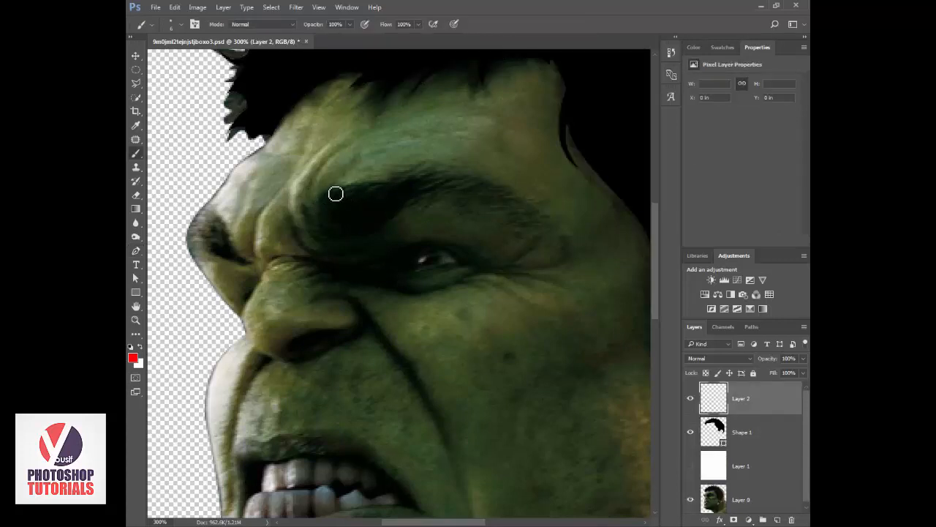
mouse_move(330, 190)
left_mouse_down()
mouse_move(438, 176)
mouse_move(477, 186)
left_mouse_up()
mouse_move(413, 213)
left_mouse_down()
mouse_move(472, 197)
mouse_move(511, 229)
left_mouse_up()
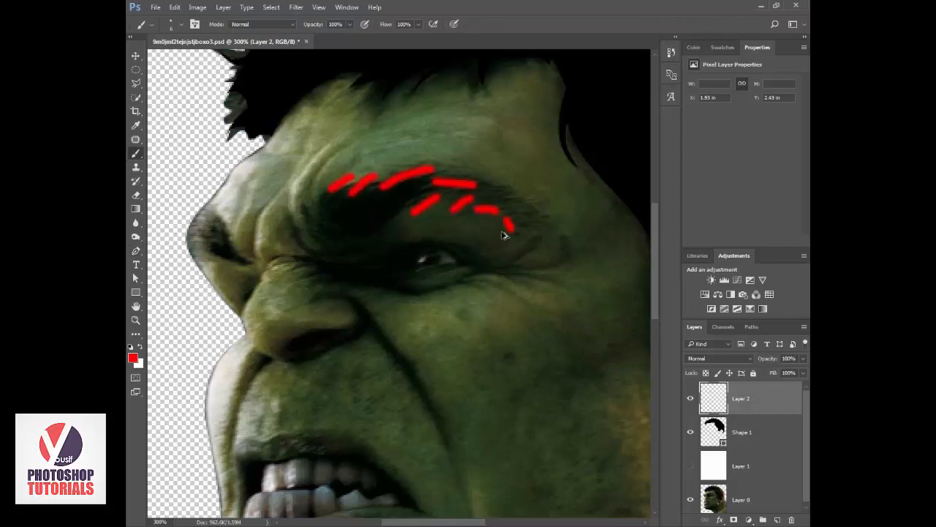
key("ctrl+alt+z")
key("ctrl+alt+z")
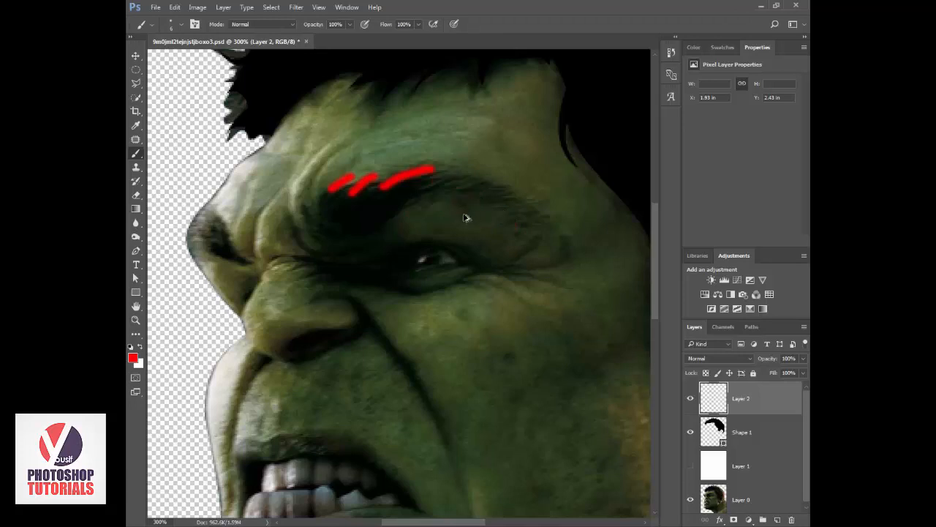
key("ctrl+alt+z")
key("ctrl+alt+z")
key("ctrl+alt+z")
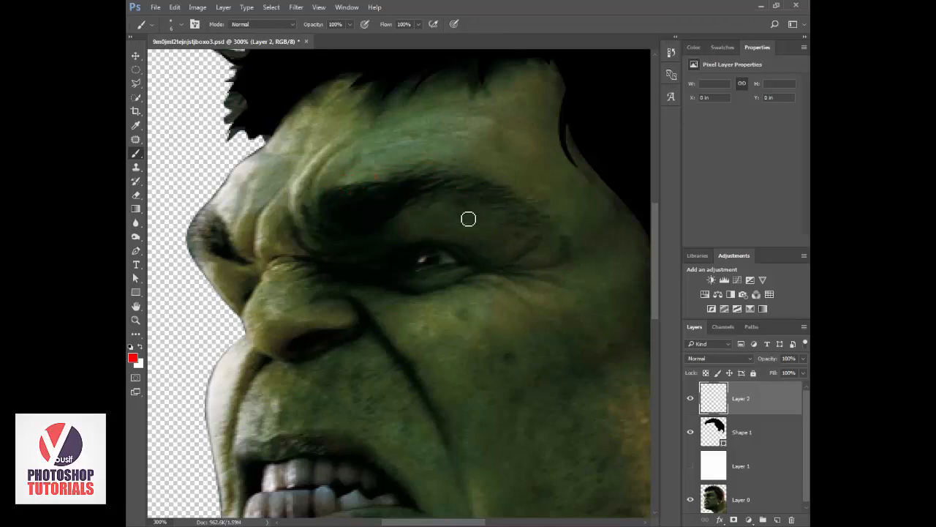
Start a new black Pen shape above the hair shape, tracing the eyebrow's inner end and its first upper hair spikes.
key("p")
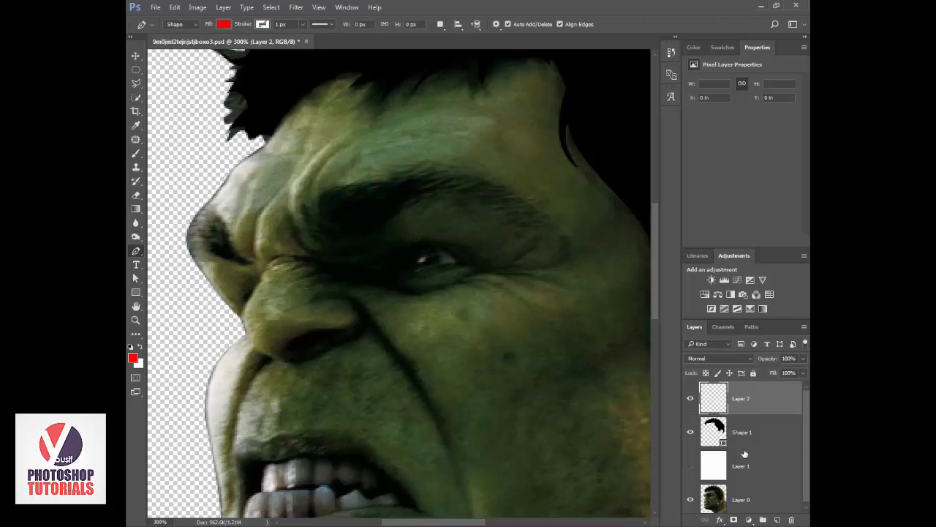
left_click(720, 430)
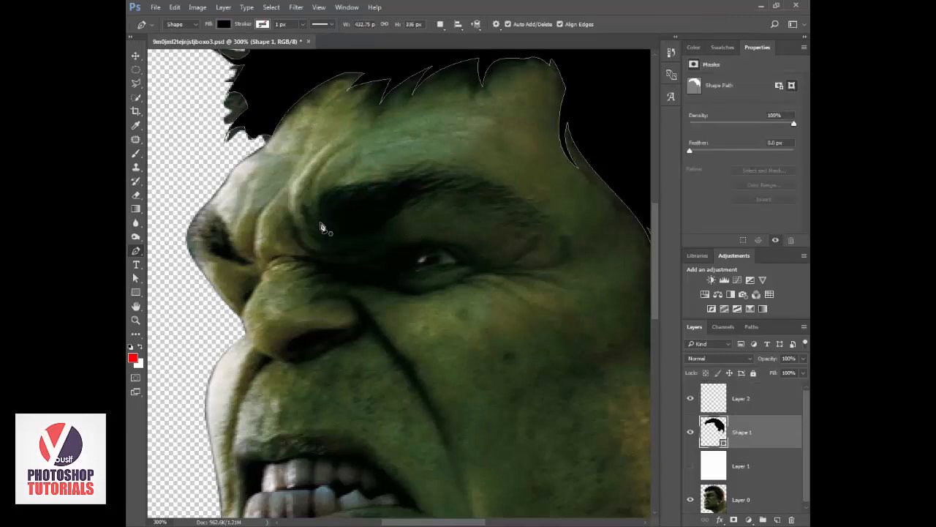
left_click(320, 221)
left_click_drag(330, 190, 351, 176)
left_click(331, 190, "alt")
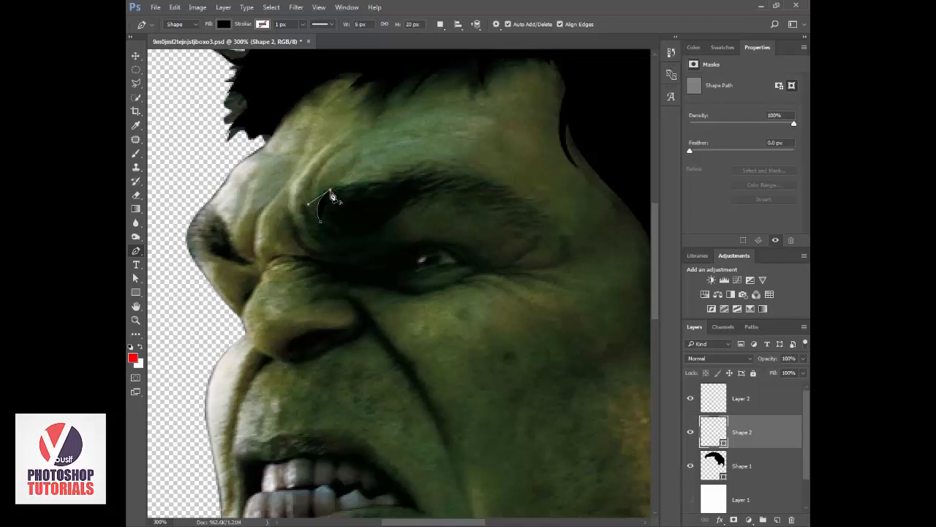
left_click(326, 212)
left_click(401, 181)
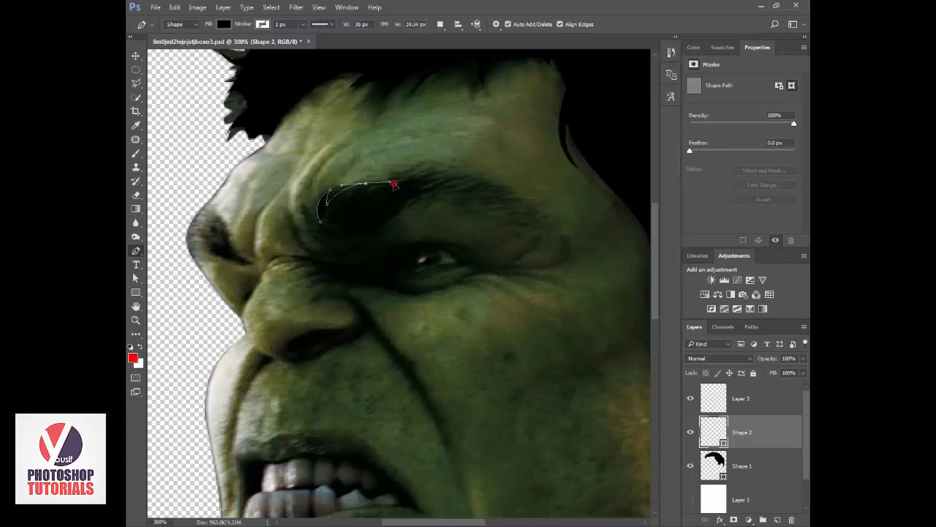
left_click_drag(401, 181, 401, 178)
left_click(366, 184, "alt")
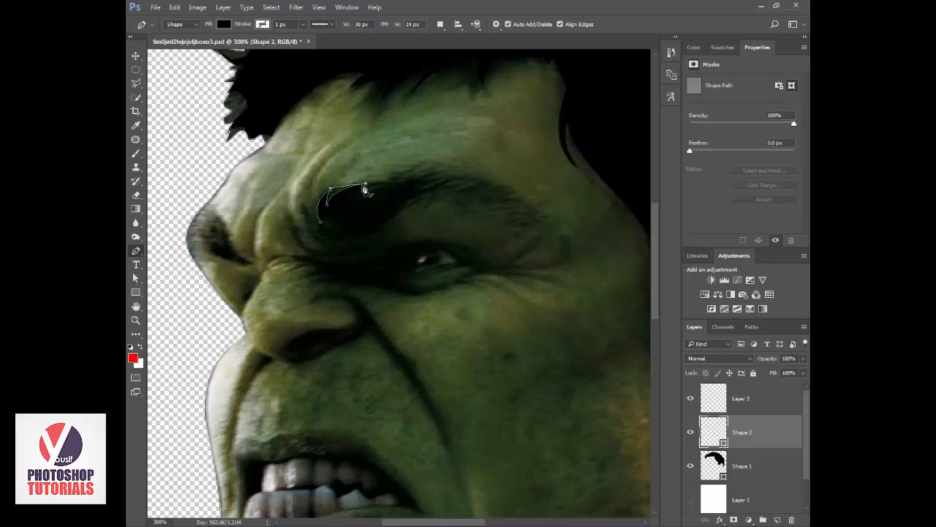
Continue the outline along the eyebrow's upper edge with more small hair spikes up to the arch.
left_click(349, 201)
left_click_drag(411, 178, 443, 173)
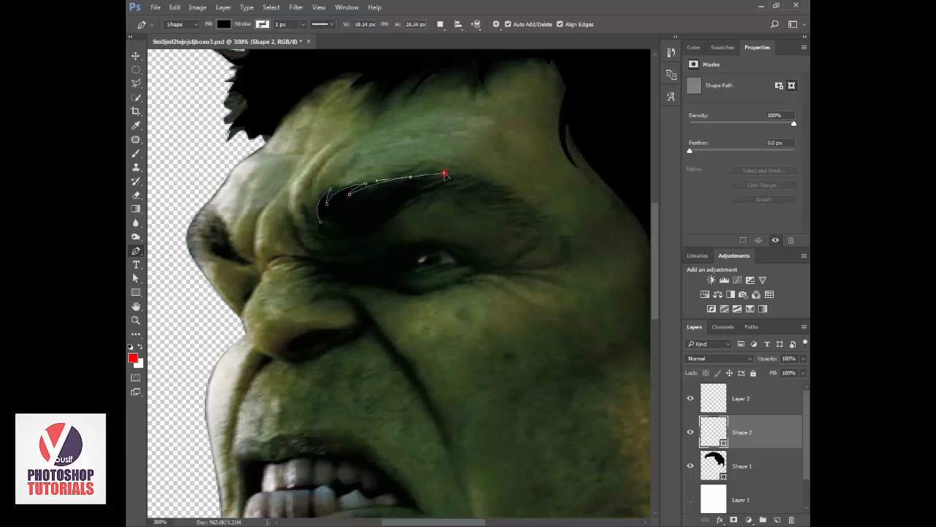
left_click(411, 179, "alt")
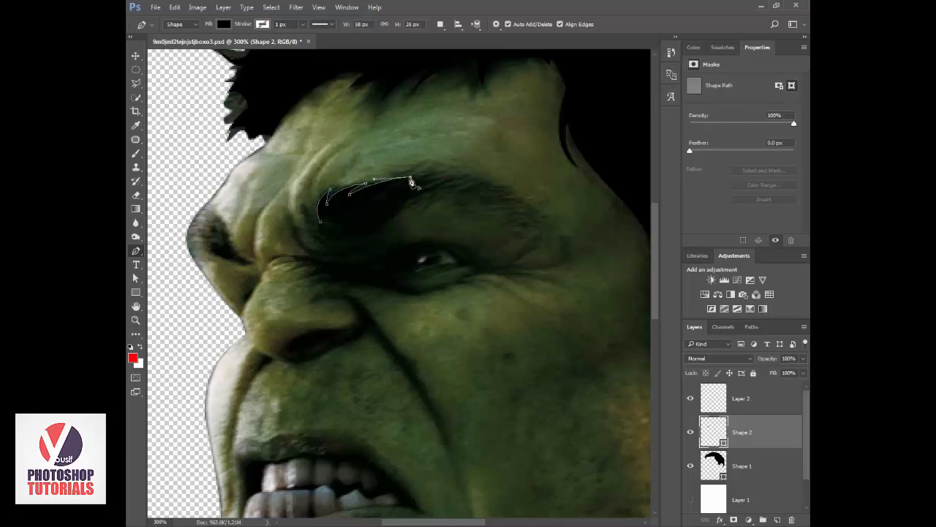
left_click(484, 180)
left_click(457, 176, "alt")
mouse_move(425, 190)
left_mouse_down()
mouse_move(419, 200)
mouse_move(426, 189)
left_mouse_up()
key("ctrl+z")
left_click(432, 181, "alt")
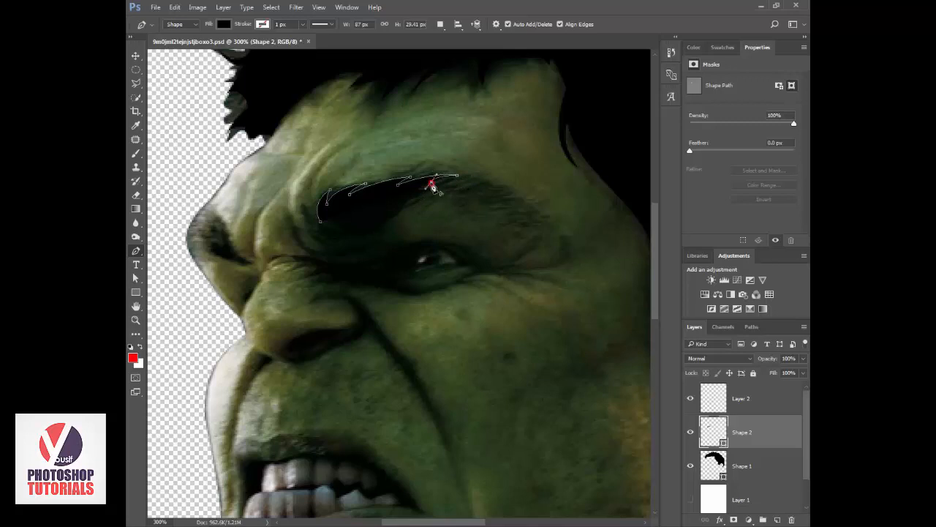
Curve the outline down to the eyebrow's outer tip and lower the shape layer's opacity to 23%.
left_click(502, 194)
left_click_drag(504, 198, 513, 201)
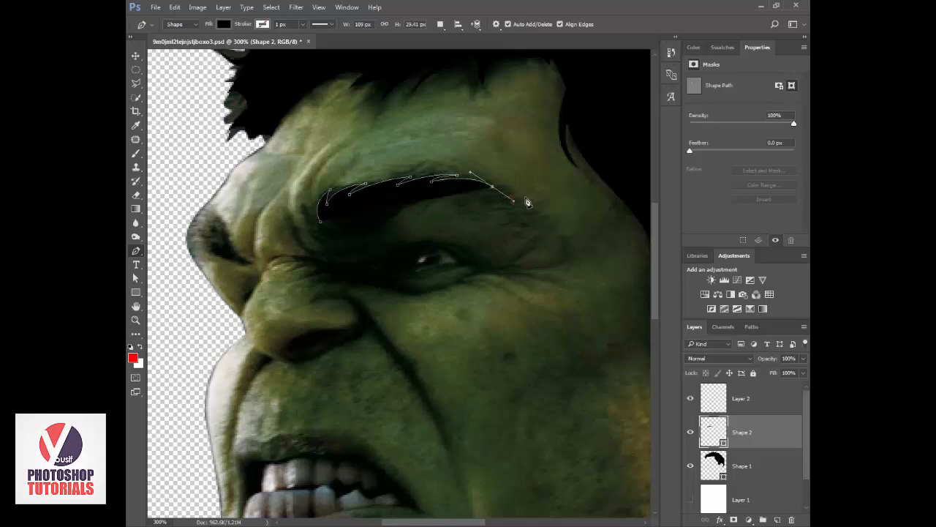
left_click_drag(542, 218, 550, 275)
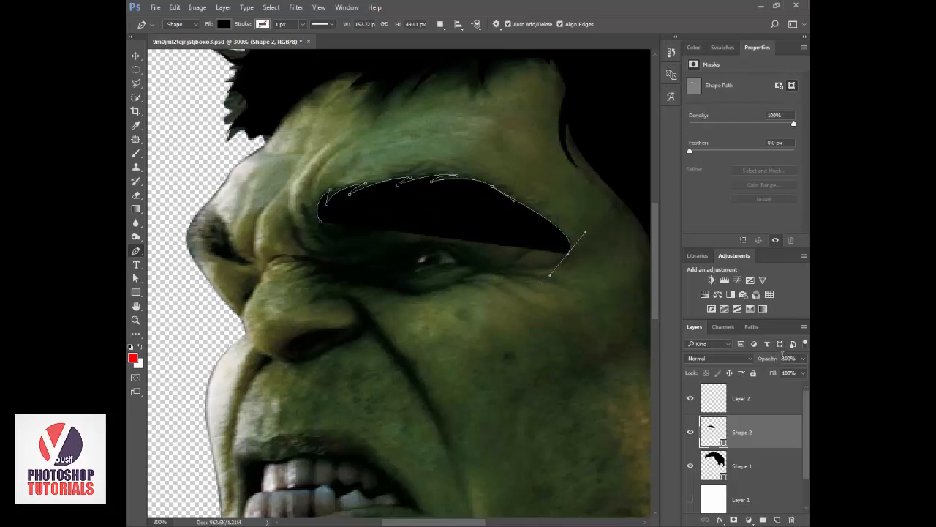
left_click_drag(767, 358, 735, 361)
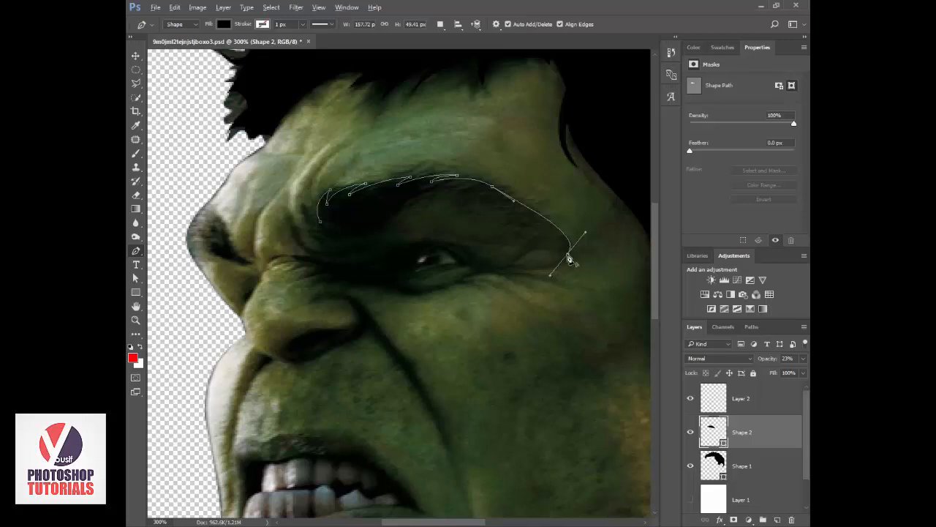
Trace the eyebrow's lower edge back toward the nose, adding pointed hair spikes along it.
left_click(505, 207)
left_click_drag(504, 208, 469, 199)
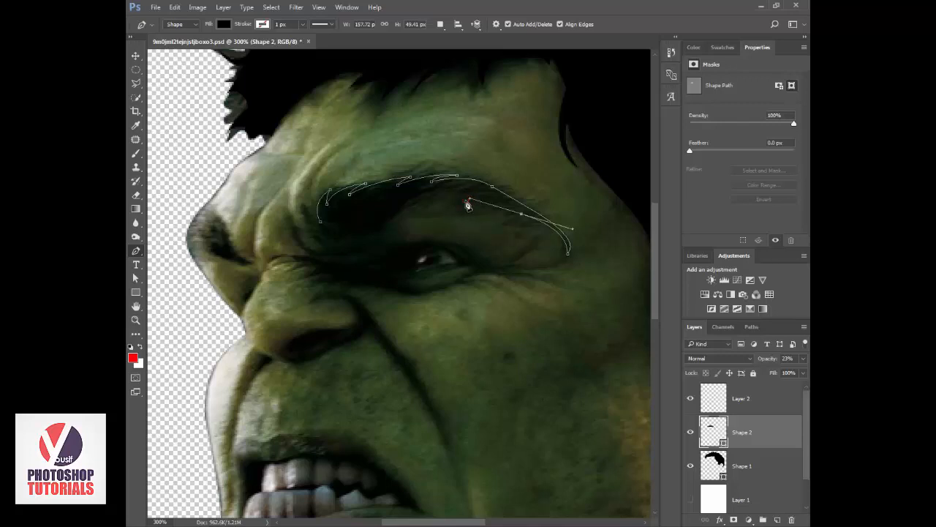
left_click(465, 200)
left_click_drag(481, 198, 427, 212)
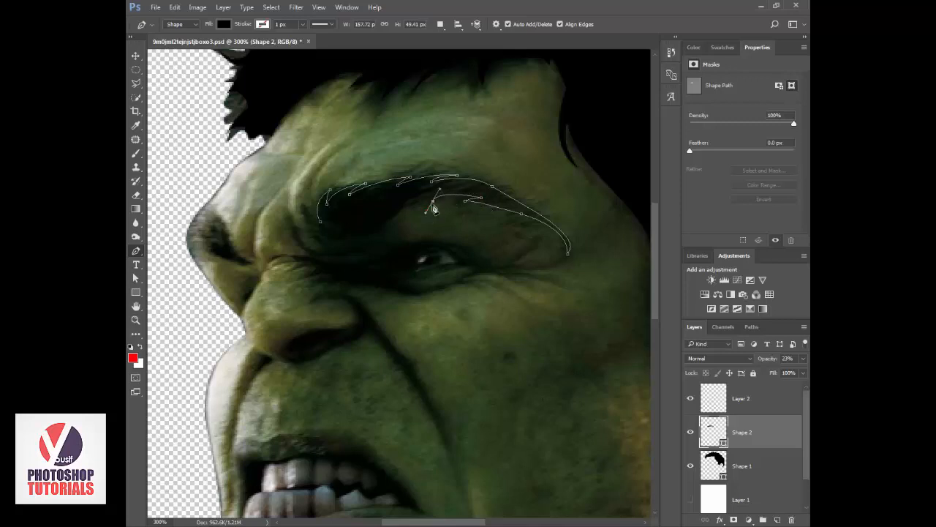
left_click(433, 201, "alt")
left_click(433, 194)
left_click_drag(442, 192, 403, 217)
left_click(410, 204, "alt")
Lower the shape layer's opacity to 0% and trace the upper eyelid fold out to the first wrinkles at the outer eye corner.
left_click_drag(761, 358, 606, 349)
left_click_drag(381, 226, 376, 254)
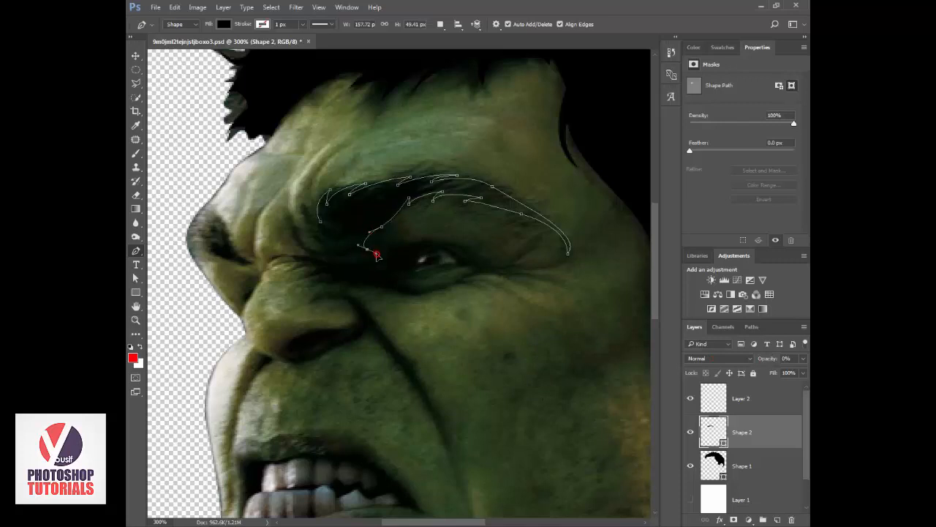
left_click_drag(431, 239, 529, 249)
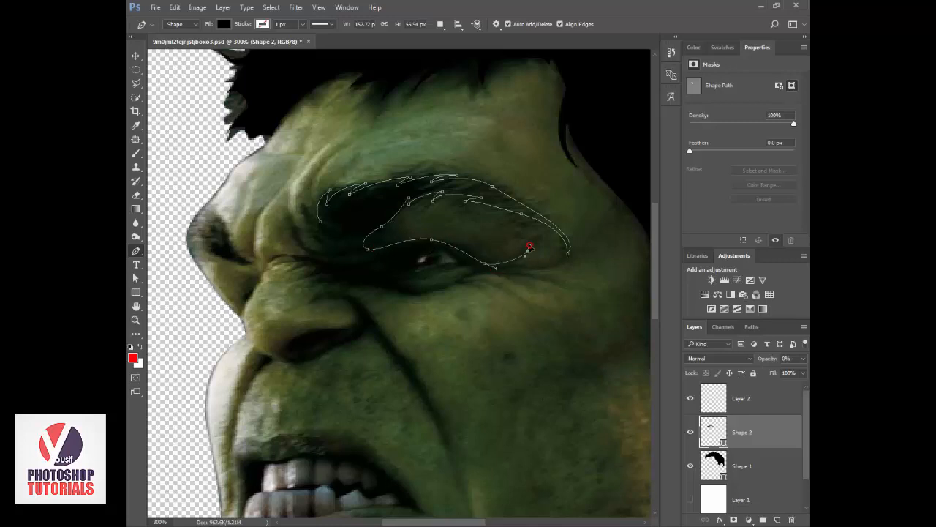
left_click(528, 253, "alt")
left_click(508, 272)
left_click(555, 263)
left_click(504, 267)
Trace the lowest outer-corner wrinkle, then outline around the eyeball and the lower eyelid.
left_click_drag(561, 286, 573, 294)
left_click(561, 286, "alt")
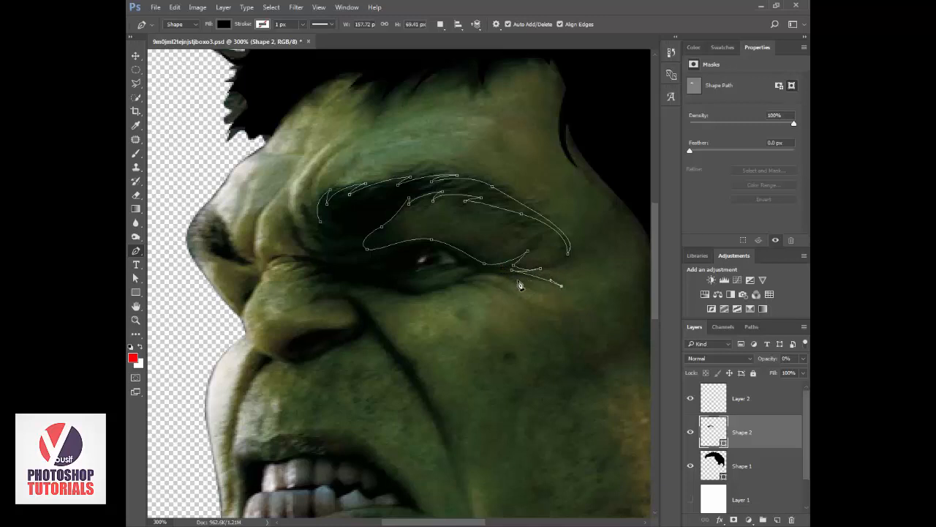
left_click(451, 285)
mouse_move(453, 290)
left_mouse_down()
mouse_move(443, 292)
mouse_move(474, 283)
mouse_move(446, 252)
mouse_move(403, 288)
mouse_move(456, 282)
left_mouse_up()
left_click(474, 278, "alt")
left_click(477, 268)
left_click(412, 269)
left_click(442, 288, "alt")
Trace from the lower eyelid toward the nose and around the long crease running down the cheek, including its small side spike.
left_click_drag(390, 290, 343, 300)
left_click_drag(381, 328, 428, 365)
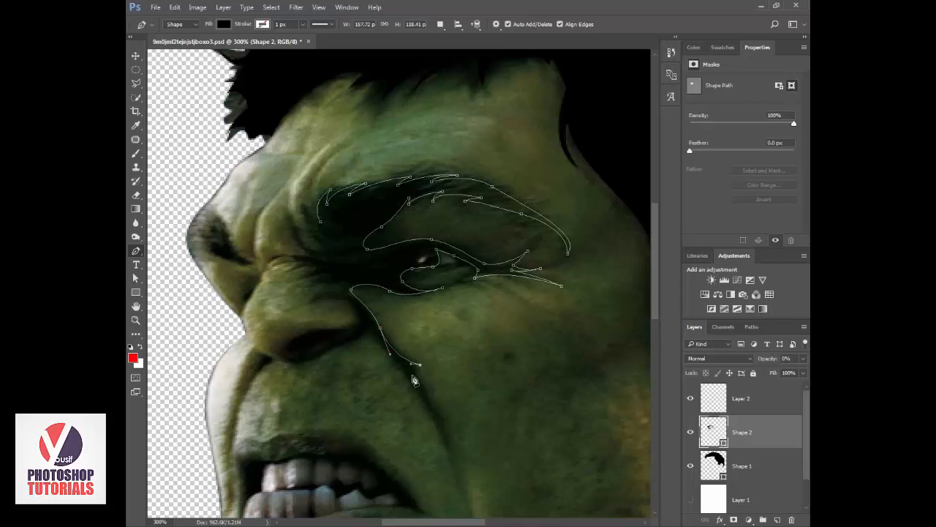
left_click(409, 364)
left_click_drag(451, 449, 455, 484)
left_click(452, 452)
left_click_drag(388, 356, 372, 345)
Extend the outline around the nostril shadow and back up over the wing of the nose.
left_click(333, 350)
left_click(326, 350)
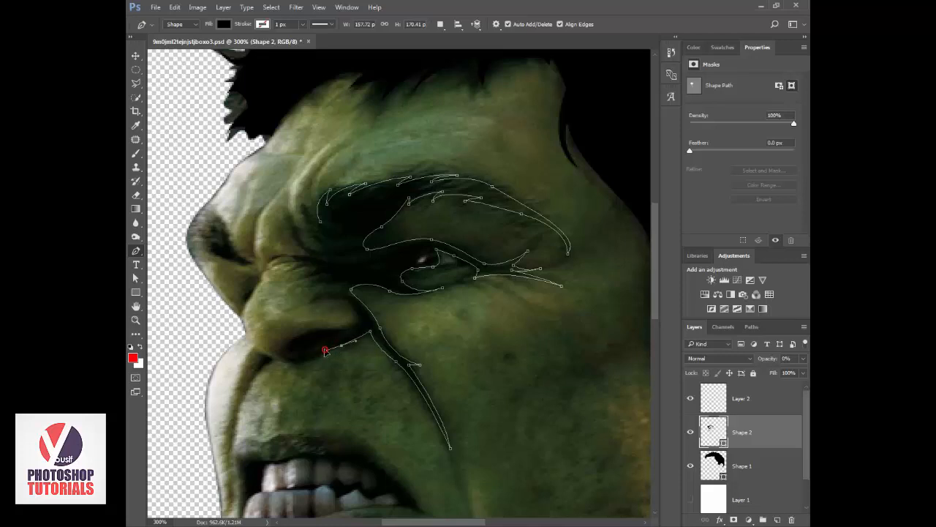
left_click(284, 361)
left_click(293, 362, "alt")
left_click_drag(308, 356, 304, 311)
left_click(308, 355, "alt")
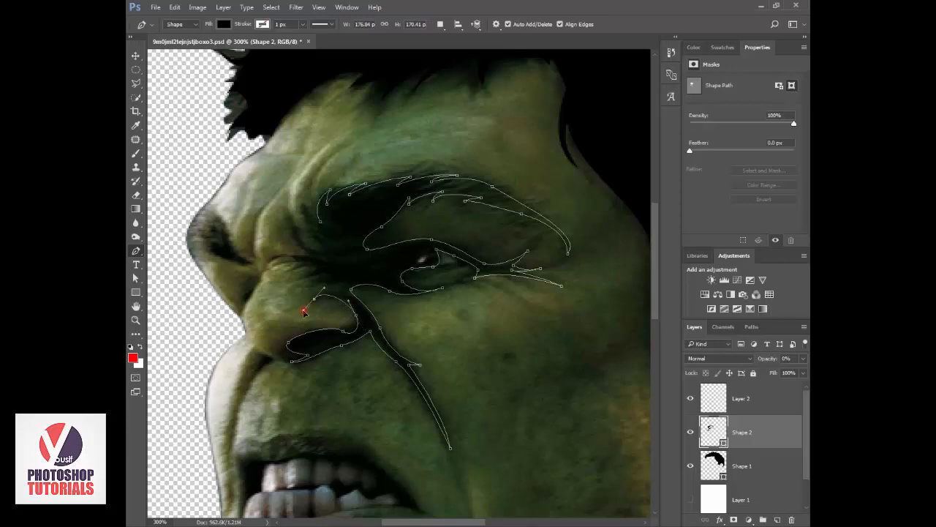
left_click(315, 299, "alt")
Trace the spiky wrinkles between the nose bridge and inner eye, and close the path at the eyebrow's starting point.
left_click_drag(341, 284, 352, 257)
left_click(342, 284, "alt")
left_click(311, 286, "alt")
left_click(305, 278)
left_click(320, 268)
left_click(298, 264, "alt")
left_click(297, 257)
left_click(293, 231)
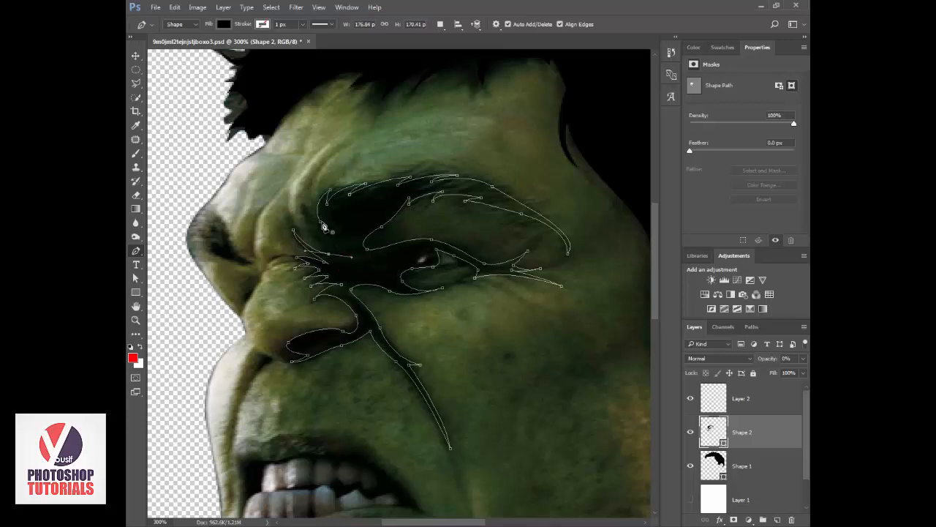
left_click(321, 226)
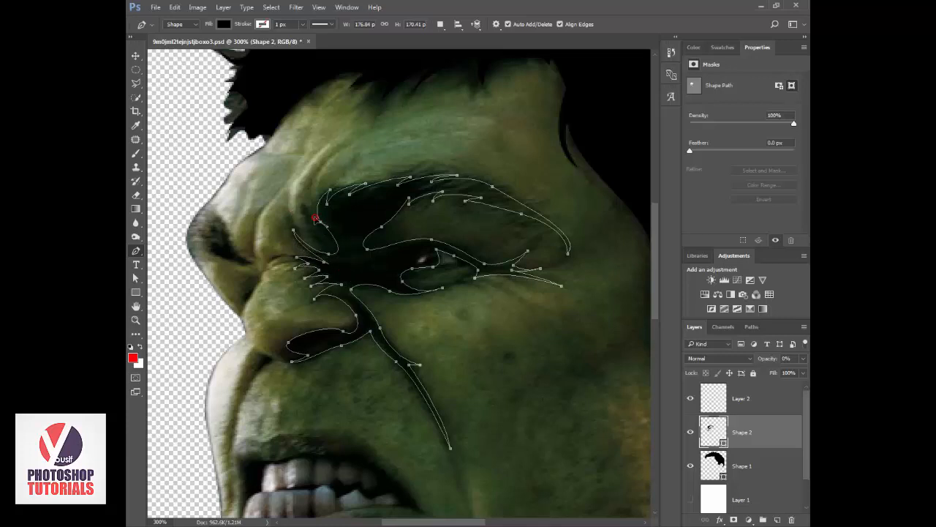
View the whole head at 100% zoom and restore the eyebrow and eye shape's opacity to 100%.
key("z")
left_click(436, 278, "alt")
left_click(435, 278, "alt")
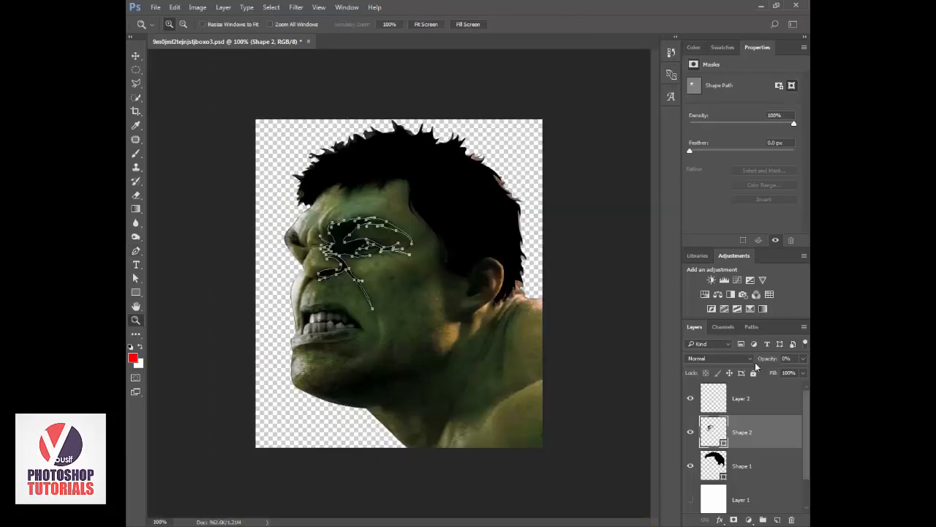
type("100")
key("Return")
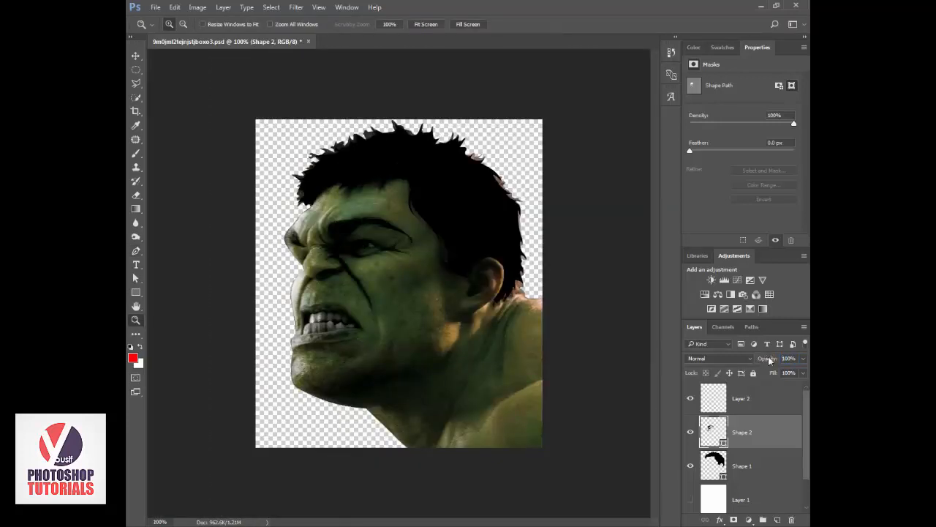
Save the document and briefly show the white background layer to preview the black shapes without the photo.
key("p")
key("v")
key("ctrl+s")
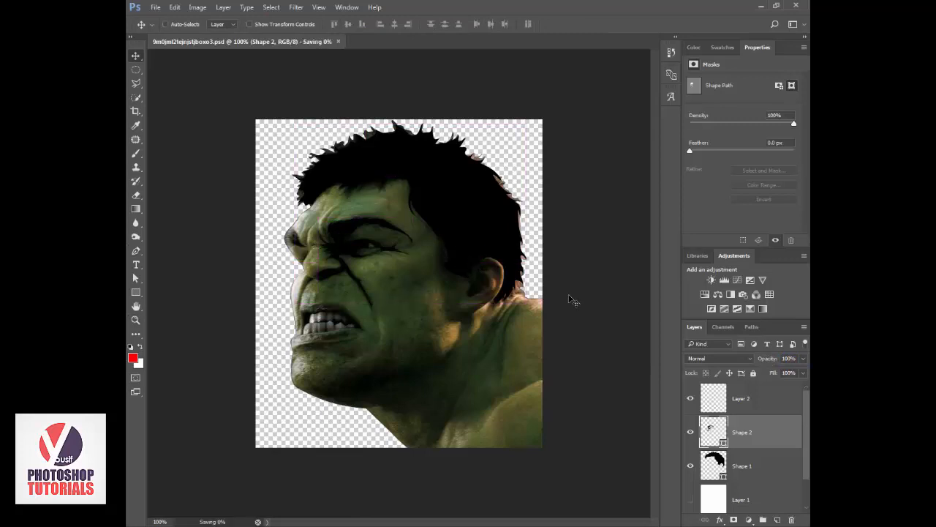
left_click(690, 500)
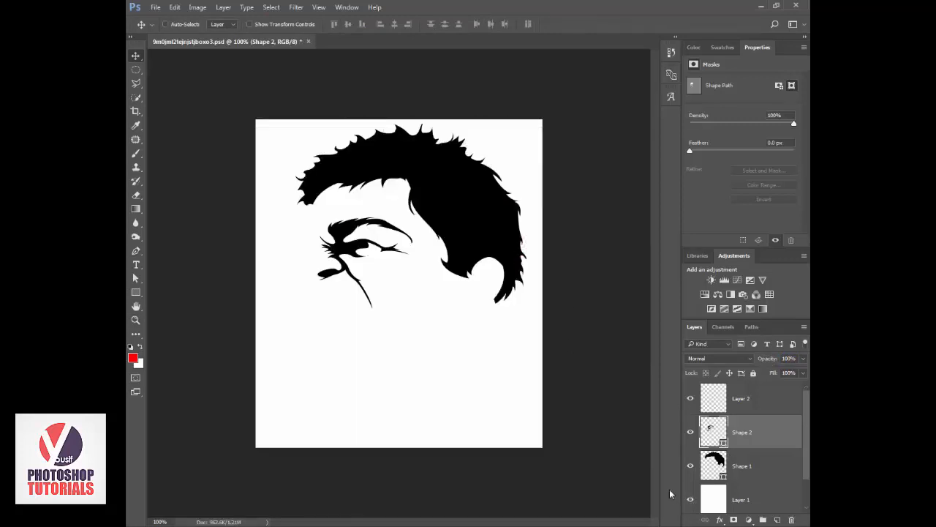
left_click(690, 500)
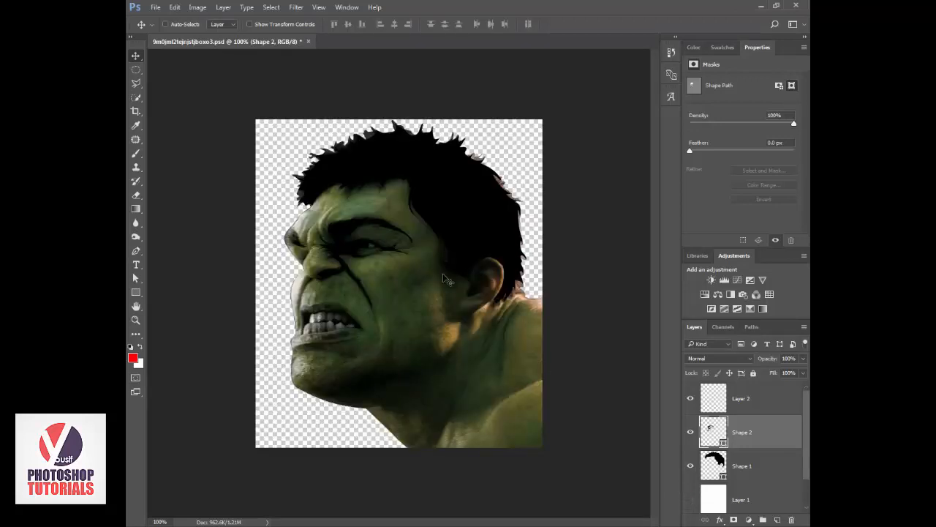
Draw a thin, curved black Pen shape along the forehead crease above the eyebrow's inner end.
key("ctrl+plus")
key("ctrl+plus")
left_click_drag(410, 278, 544, 365)
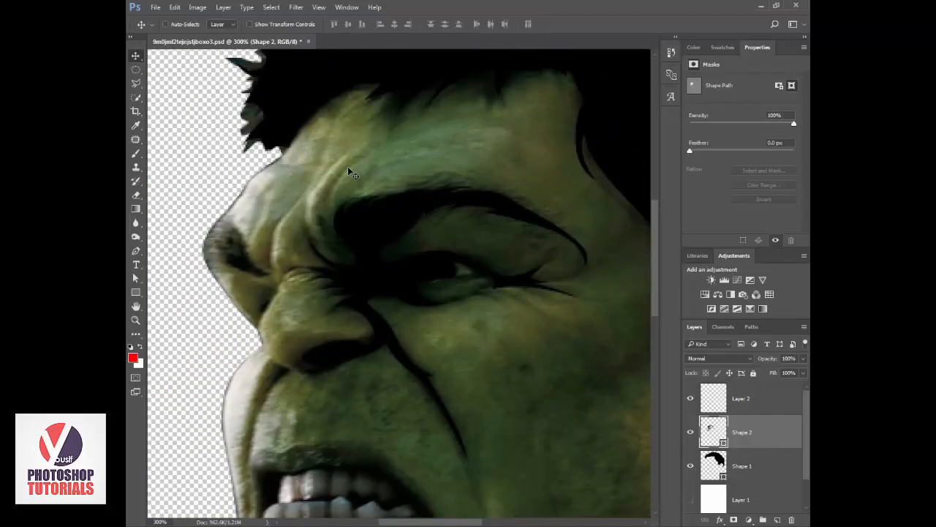
key("p")
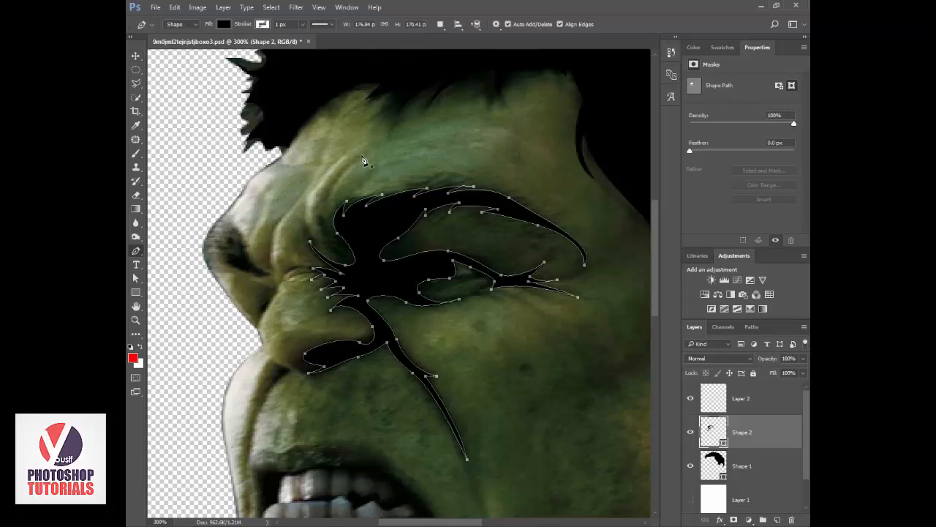
left_click(364, 154)
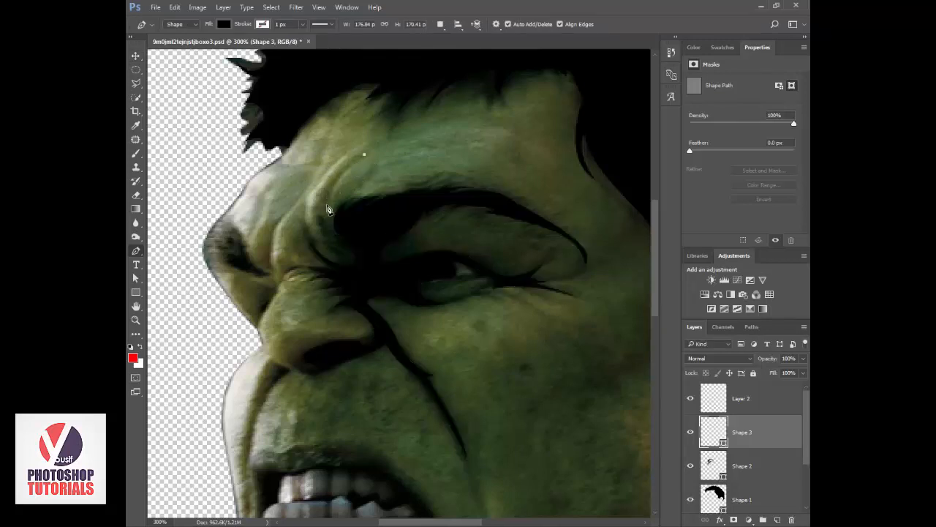
left_click_drag(328, 205, 333, 236)
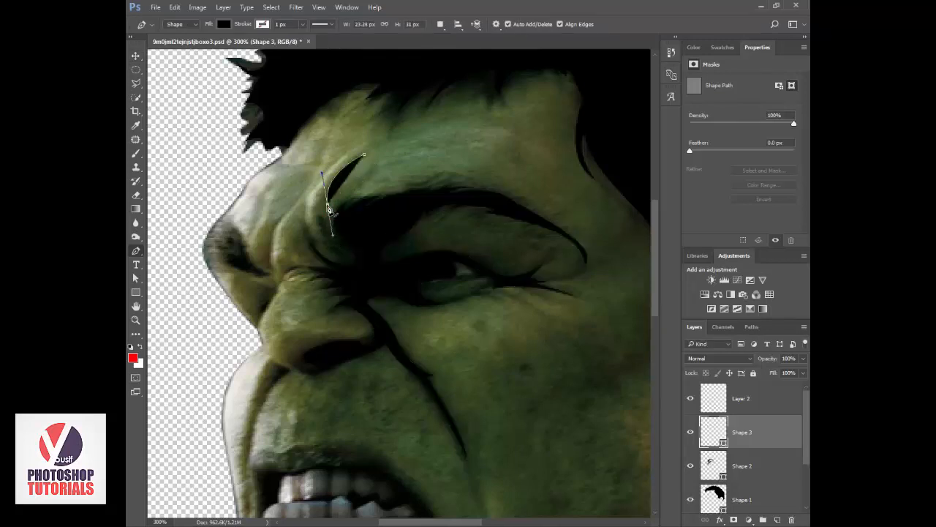
left_click(328, 204, "alt")
left_click_drag(364, 154, 396, 140)
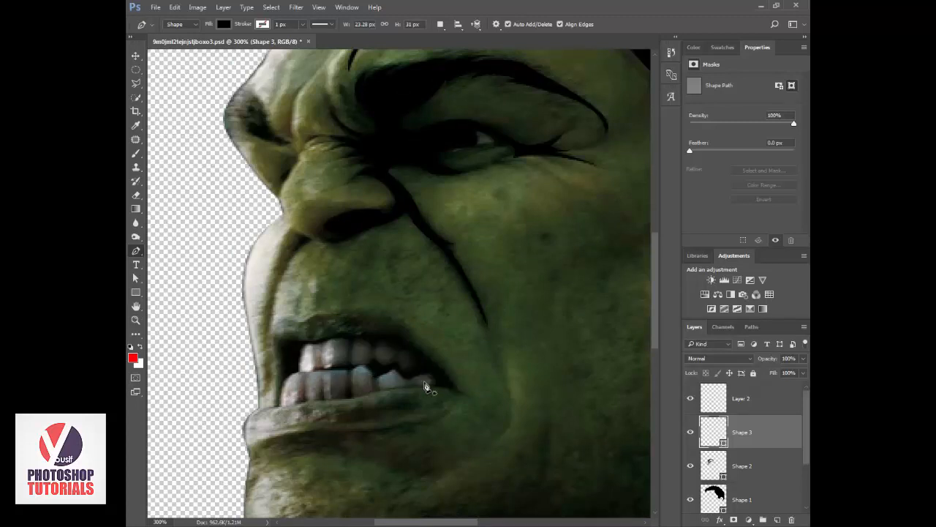
Start a black Pen shape at the front of the mouth opening, trace along the upper lip, and undo the last two points.
left_click(291, 388)
left_click(282, 357)
left_click_drag(290, 341, 358, 324)
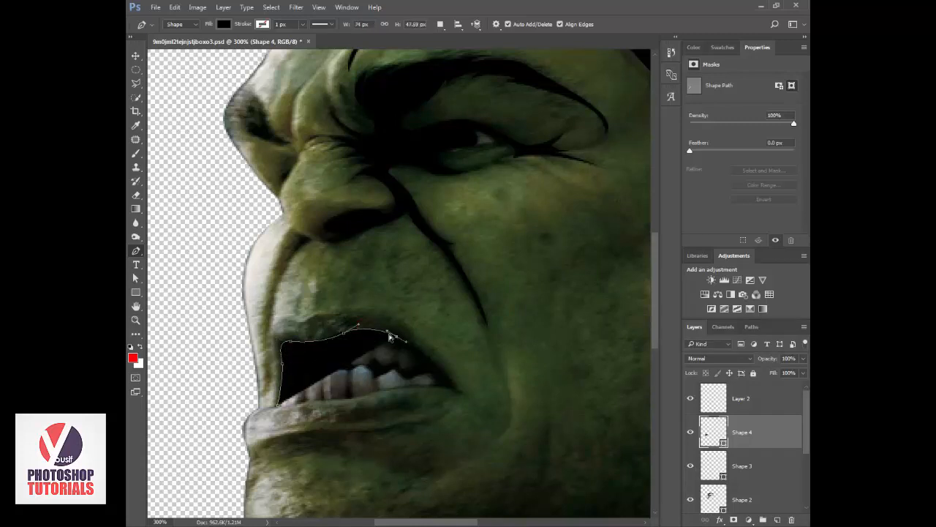
left_click_drag(382, 336, 408, 334)
key("ctrl+alt+z")
key("ctrl+alt+z")
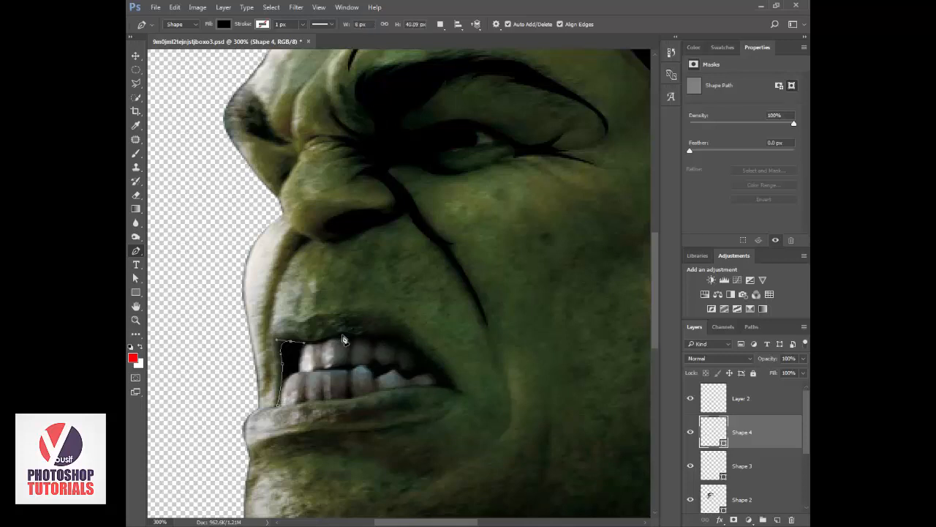
Trace the mouth shape along the upper lip to the back corner of the mouth and curve the path around that corner.
left_click_drag(343, 335, 357, 326)
left_click(405, 335)
mouse_move(405, 335)
left_mouse_down()
mouse_move(395, 336)
mouse_move(407, 335)
left_mouse_up()
key("ctrl+z")
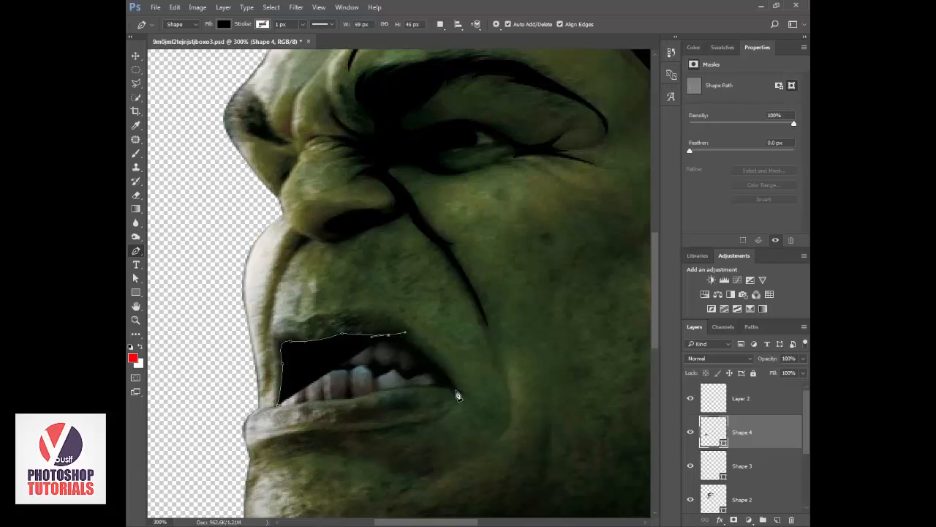
left_click_drag(454, 387, 466, 401)
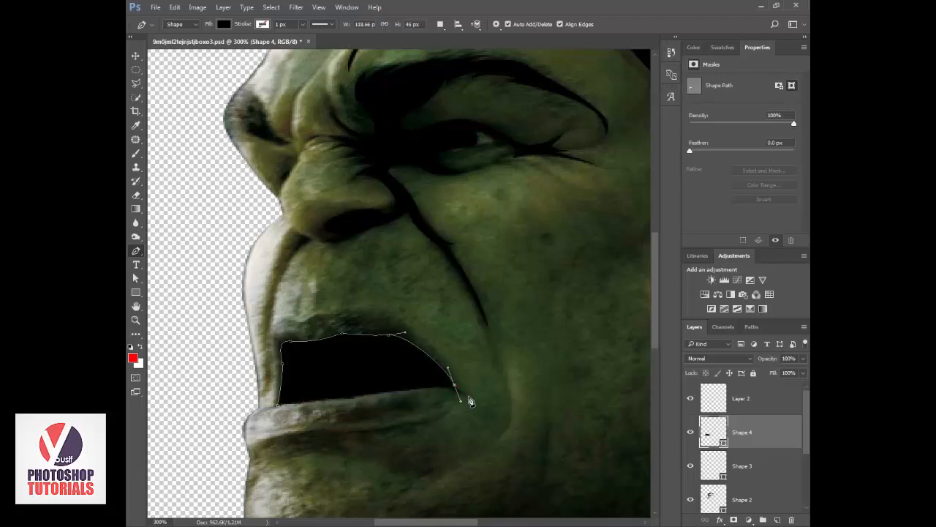
left_click(470, 399)
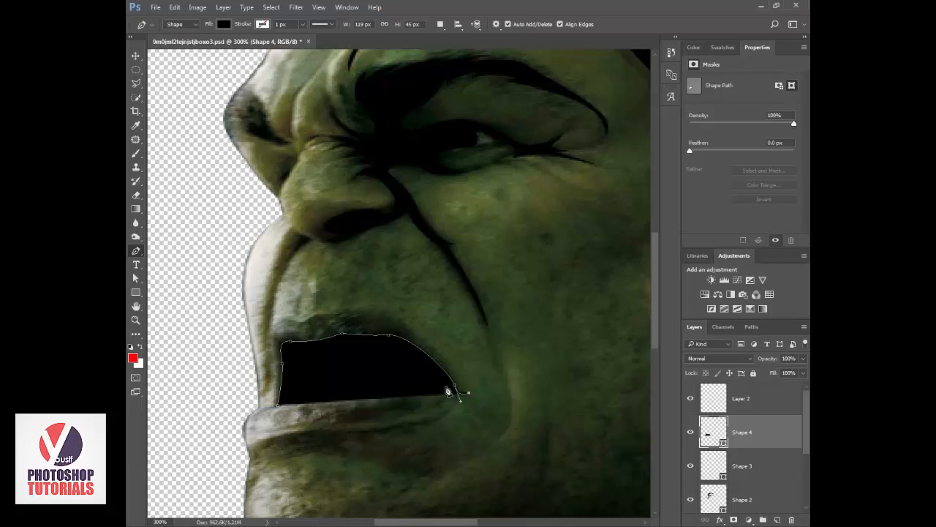
left_click_drag(449, 388, 434, 369)
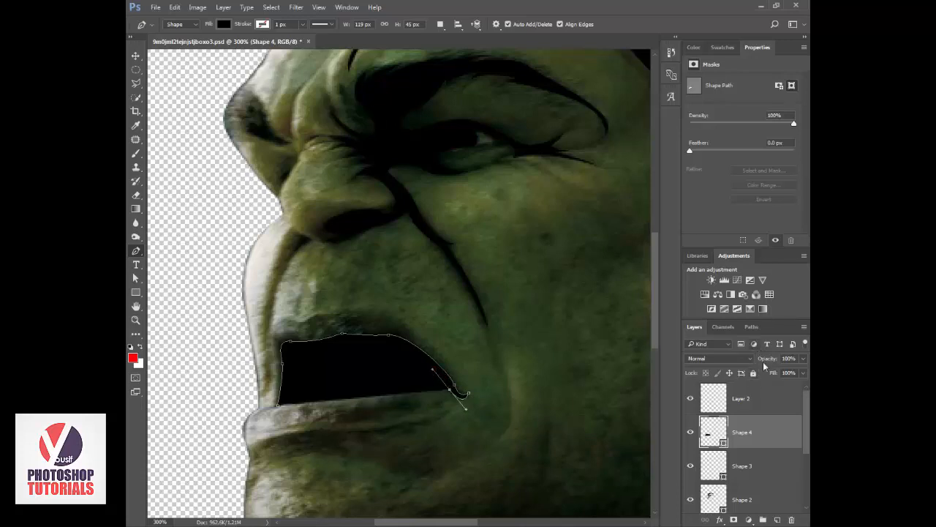
Set the mouth shape's opacity to 0% and trace its path forward along the tops of the lower teeth.
left_click_drag(761, 364, 533, 371)
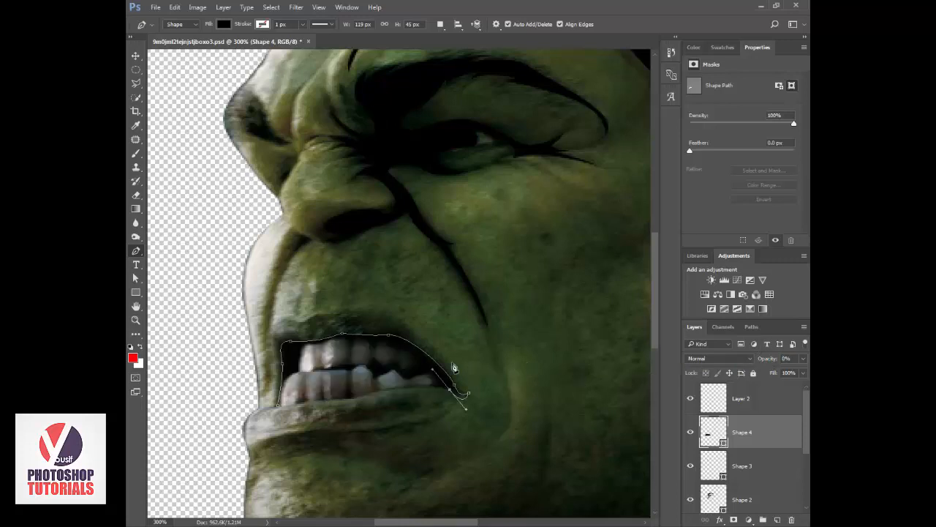
left_click(440, 391)
left_click_drag(440, 393, 451, 393)
left_click_drag(407, 381, 388, 372)
left_click(369, 371)
left_click(362, 366)
left_click_drag(345, 366, 346, 365)
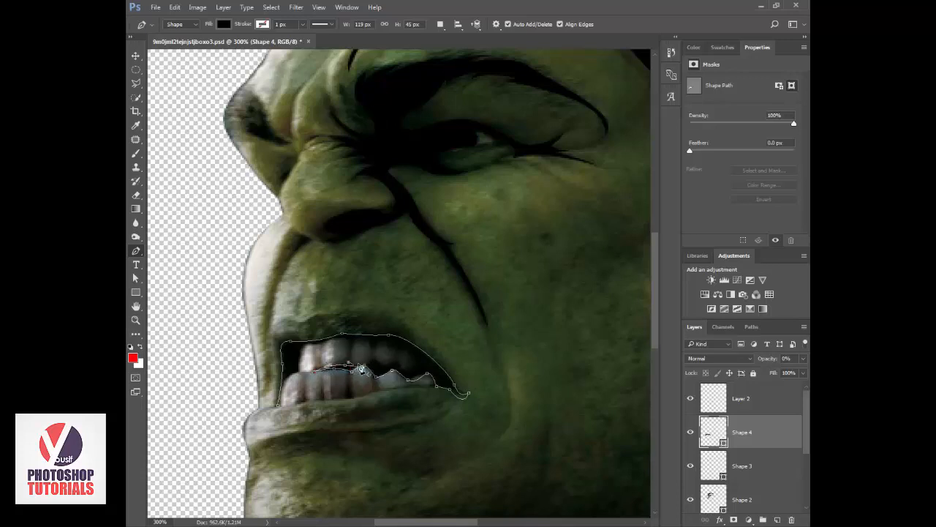
Continue the mouth path around the lower edges of the upper back teeth, leaving the teeth outside the black fill.
left_click(350, 346)
key("ctrl+z")
left_click_drag(349, 356, 420, 359)
left_click(348, 350, "alt")
left_click(374, 351)
left_click(374, 354, "alt")
left_click(397, 362, "alt")
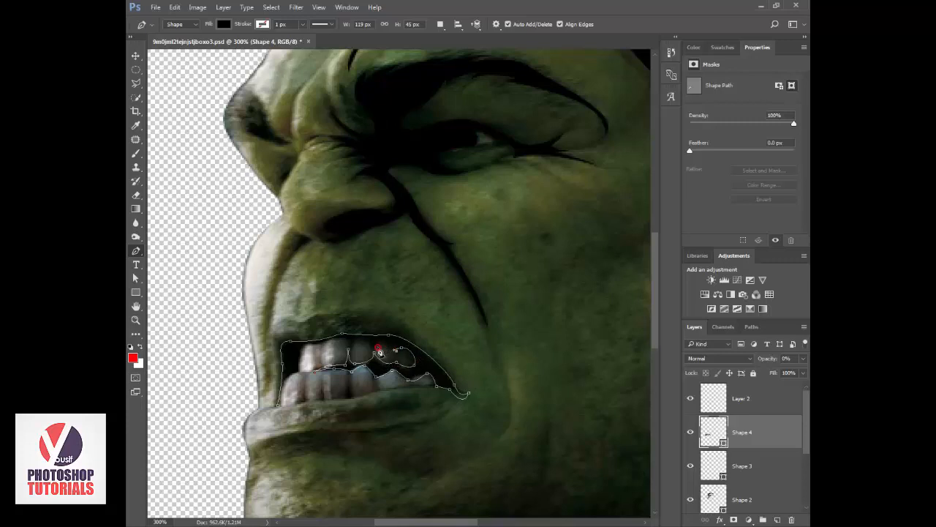
Trace along the upper gum line around the front teeth and close the mouth path at its starting point.
left_click(374, 346)
left_click_drag(356, 341, 298, 361)
left_click(348, 345)
left_click(325, 346, "alt")
left_click_drag(278, 405, 269, 442)
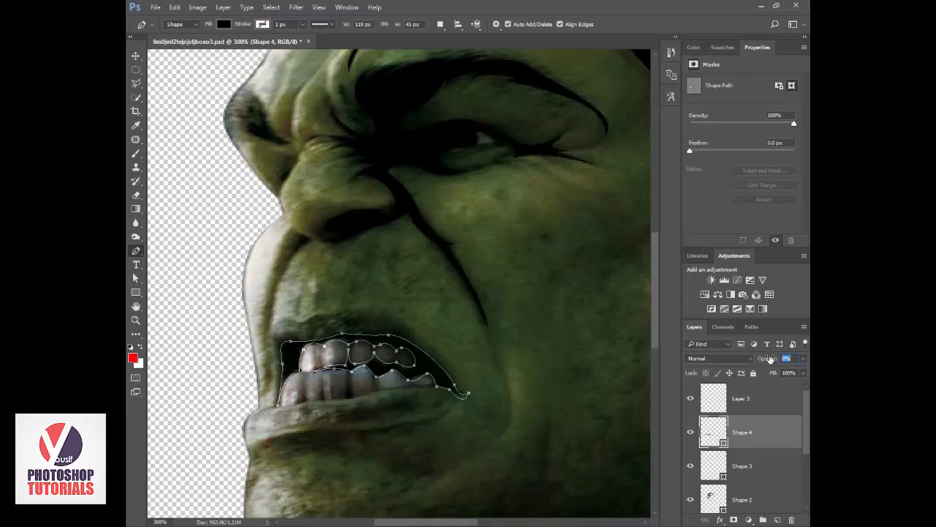
Restore the mouth shape's opacity to 100% and briefly show the white background layer to preview the whole drawing at 100% zoom.
type("100")
key("Return")
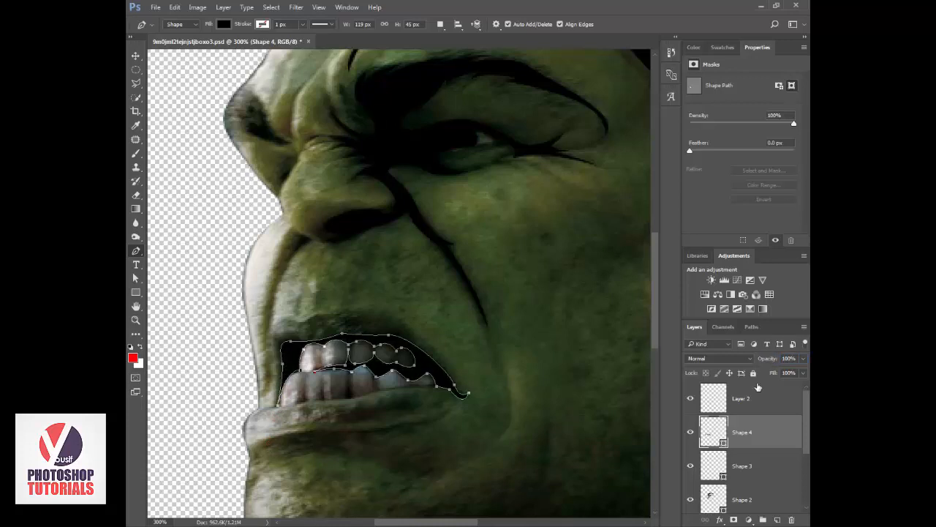
scroll(702, 461, "down", 3)
left_click(690, 462)
key("z")
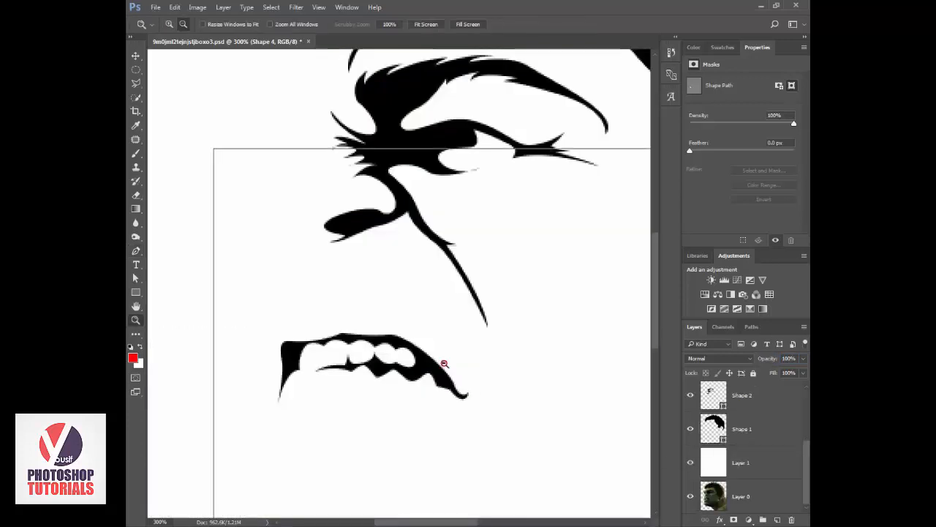
left_click(442, 362, "alt")
left_click(444, 364, "alt")
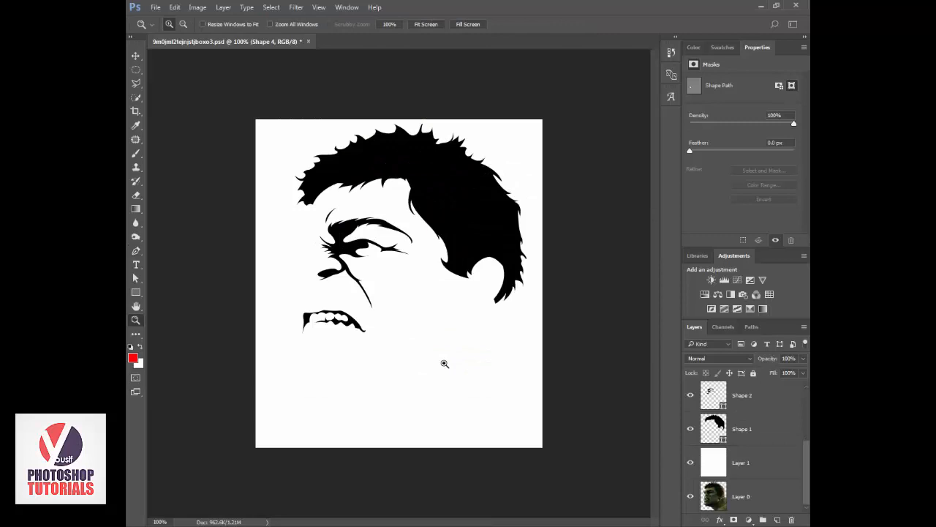
left_click(690, 462)
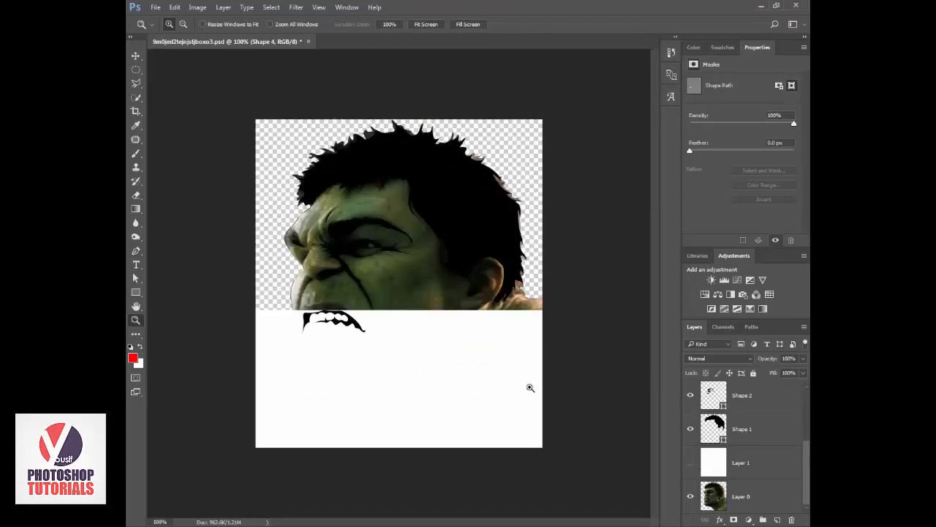
key("p")
left_click(287, 233)
key("ctrl+z")
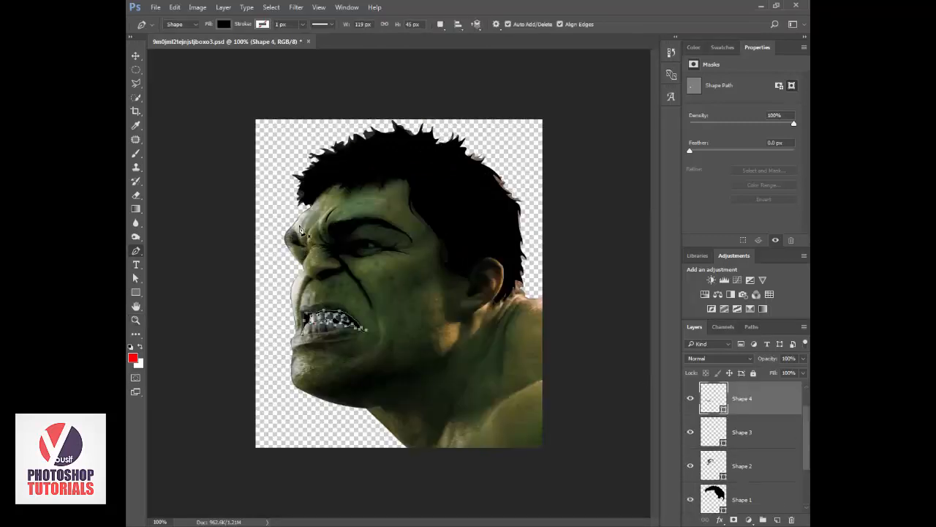
Start a black Pen shape at the front hairline and trace the face profile down over the forehead and brow to the nose.
key("z")
left_click(299, 225)
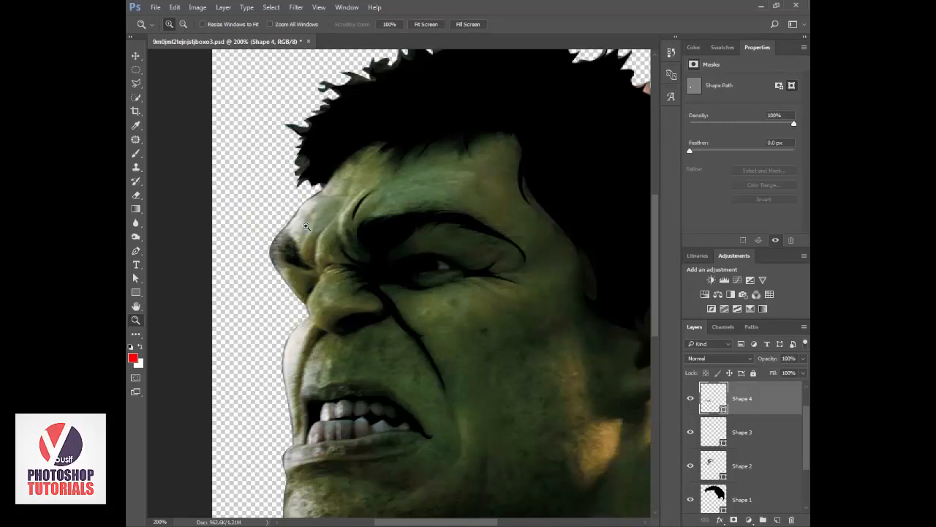
key("p")
left_click(316, 180)
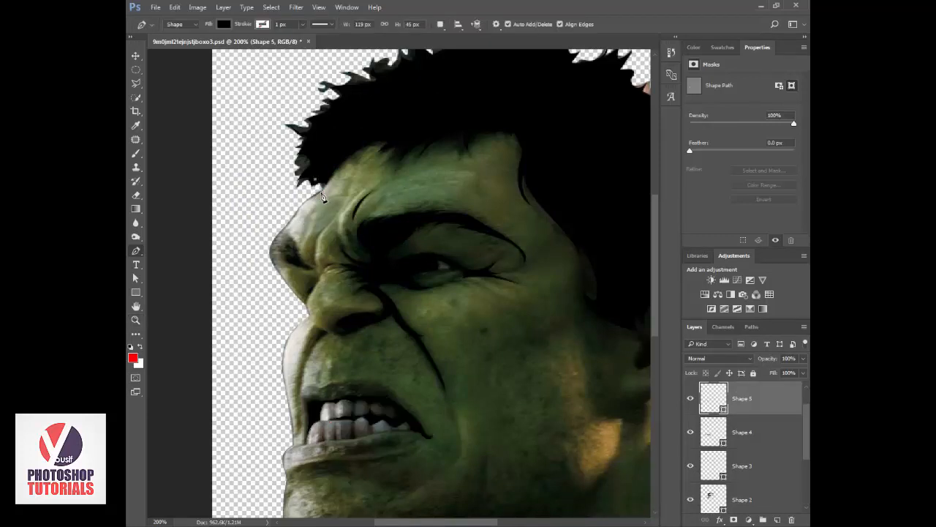
left_click(320, 194)
left_click_drag(270, 255, 273, 269)
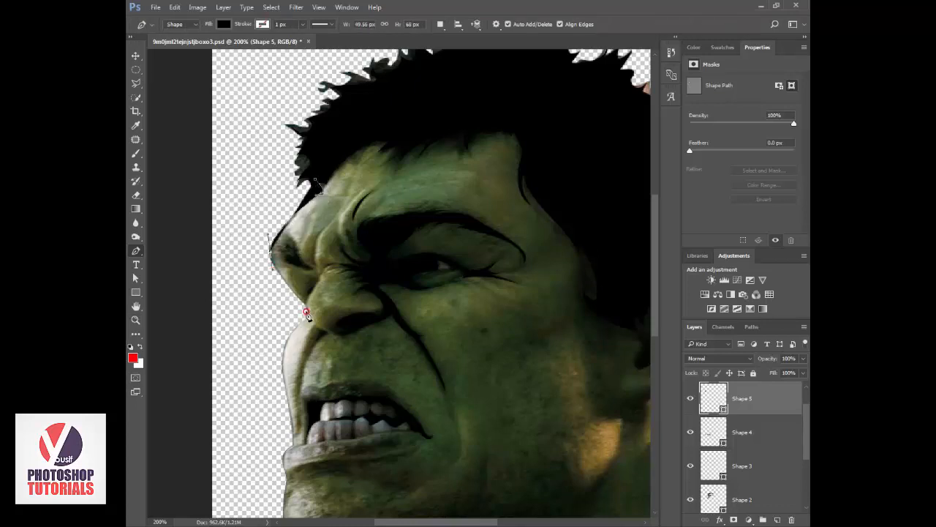
left_click_drag(307, 313, 308, 325)
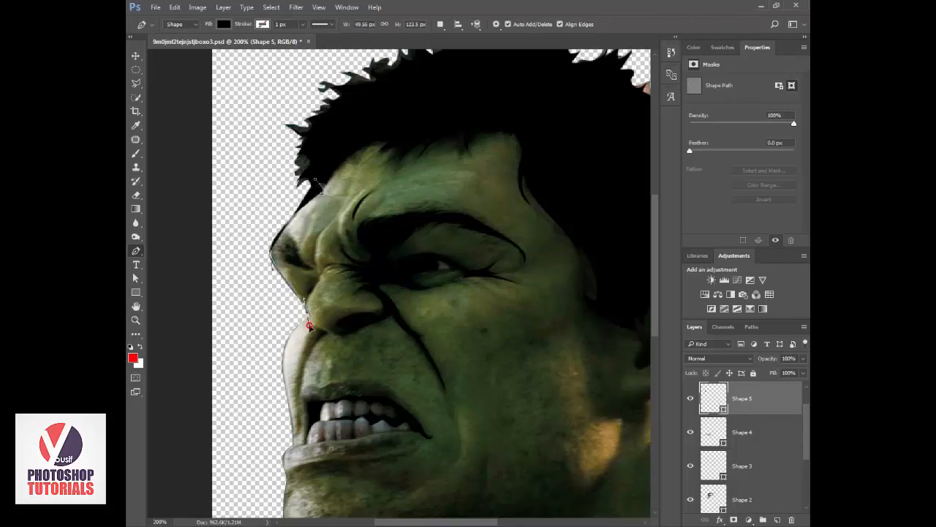
Continue the profile outline down past the far cheek and lips, around the chin and along the jaw to the neck.
left_click(281, 360)
left_click_drag(281, 369, 282, 375)
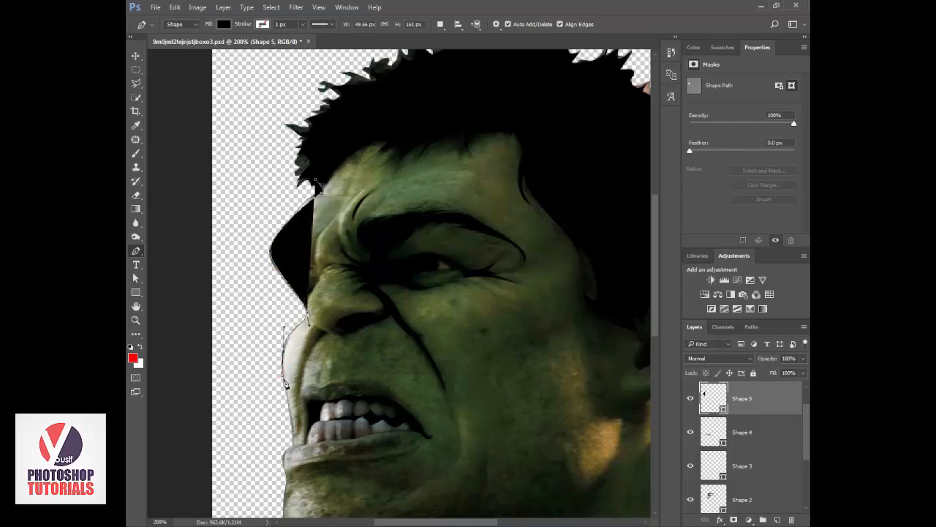
left_click(294, 445)
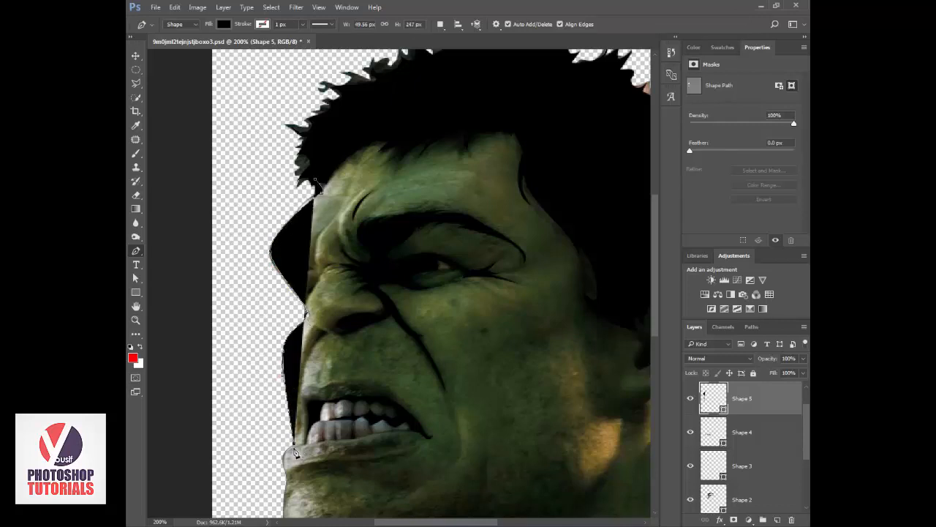
left_click_drag(294, 454, 324, 273)
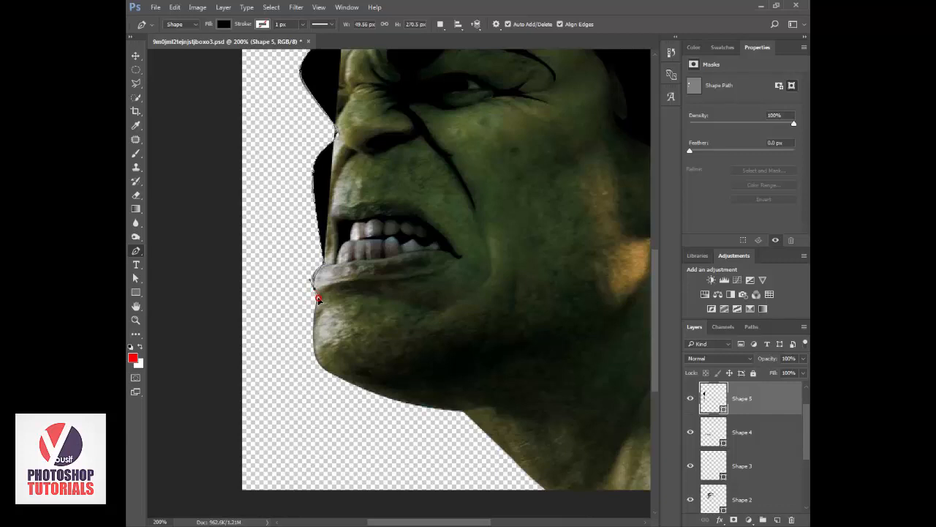
left_click_drag(465, 411, 542, 412)
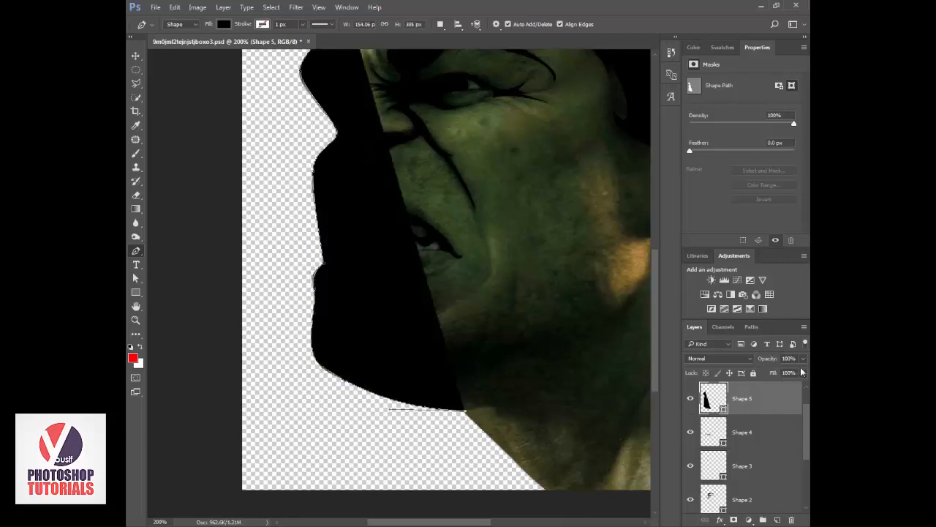
Set the profile shape's opacity to 17% and trace the inner edge back along the jaw and chin to below the lower lip.
left_click_drag(774, 358, 459, 373)
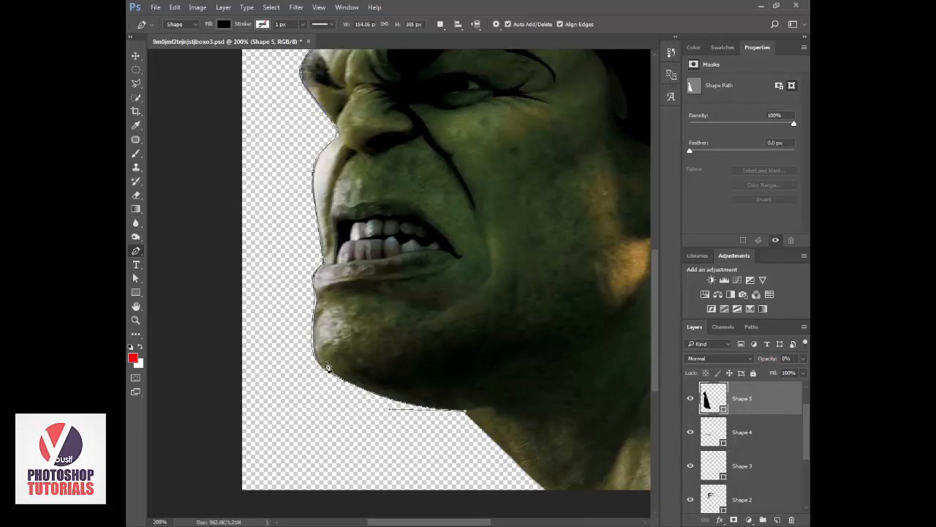
left_click_drag(775, 361, 788, 362)
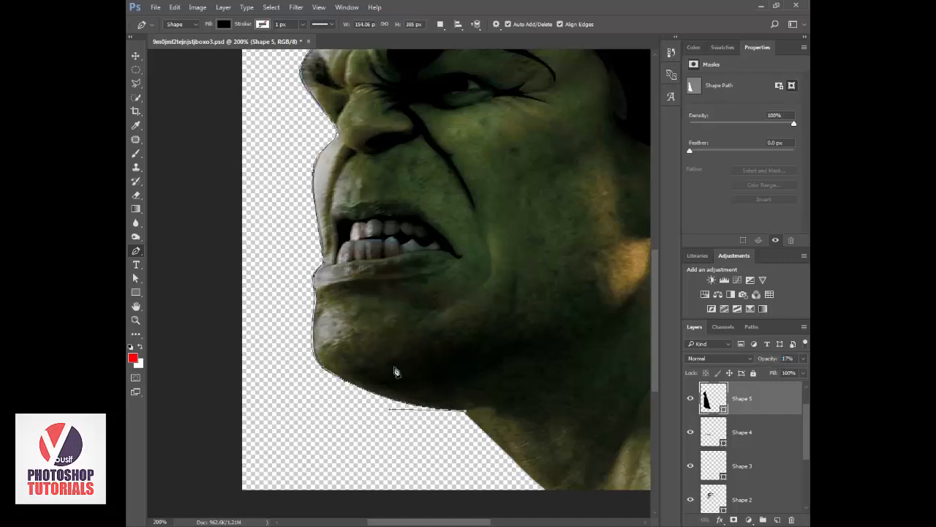
left_click_drag(328, 368, 300, 331)
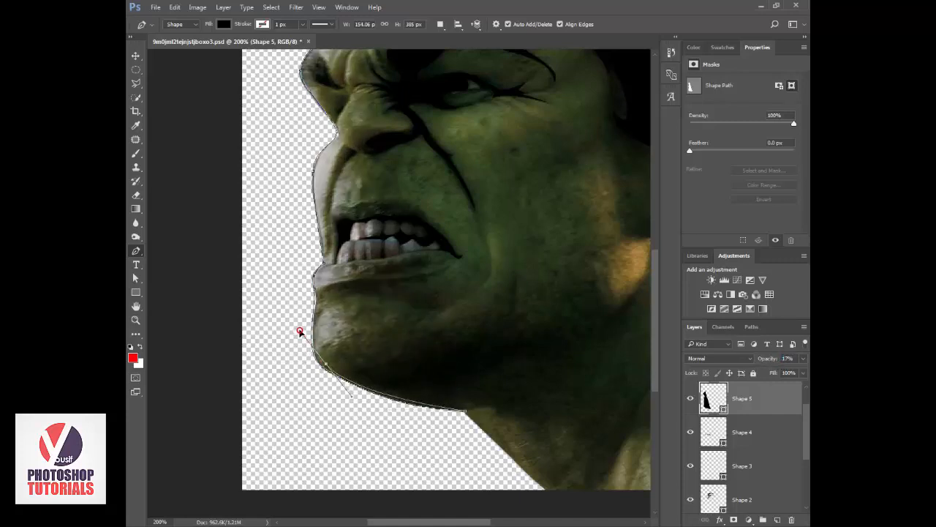
left_click(328, 367, "alt")
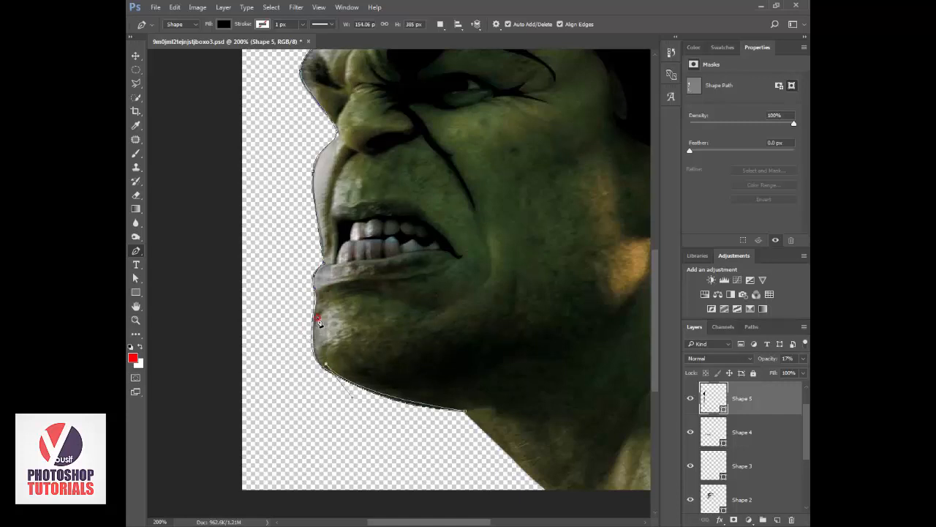
left_click_drag(319, 320, 322, 289)
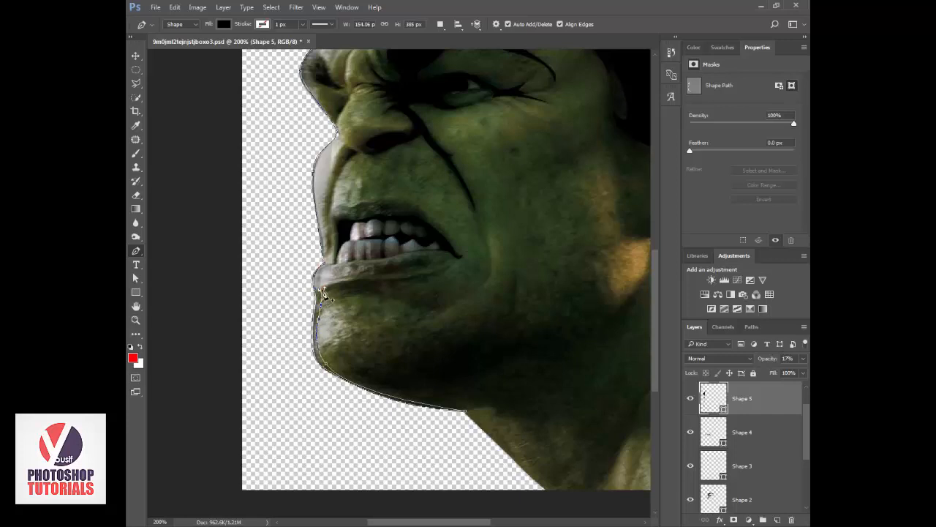
Trace the inner edge of the profile line up past the lips, nose and brow, ending the thin outline at the hairline.
left_click_drag(326, 267, 322, 229)
left_click_drag(322, 231, 325, 239)
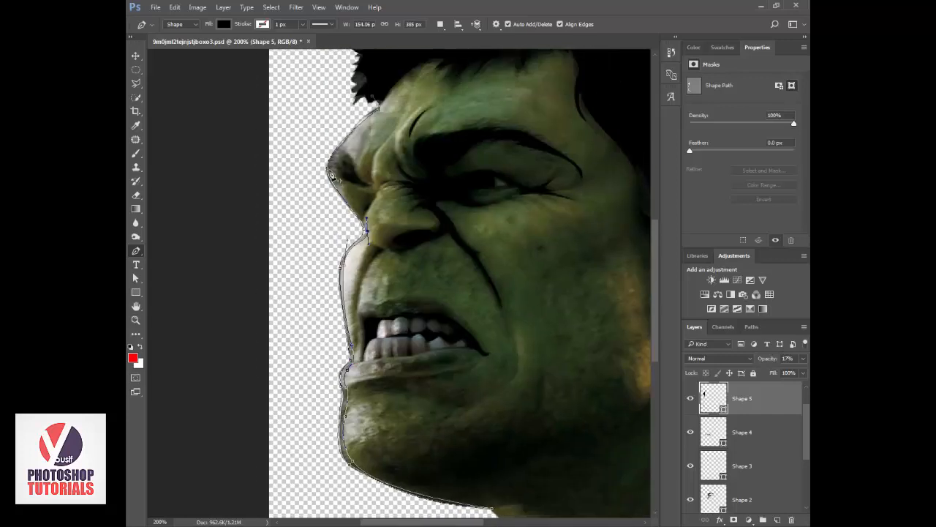
left_click(331, 172)
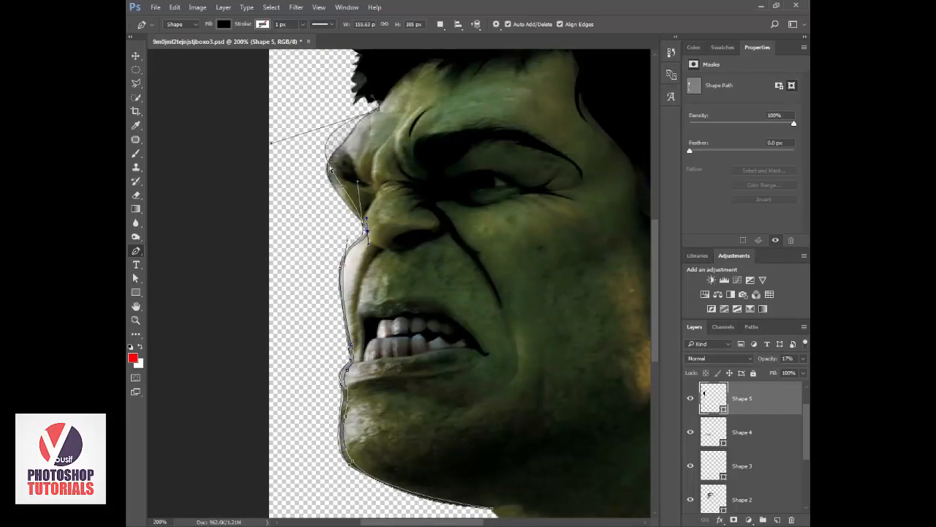
key("ctrl+z")
mouse_move(331, 170)
left_mouse_down()
mouse_move(331, 156)
mouse_move(333, 172)
left_mouse_up()
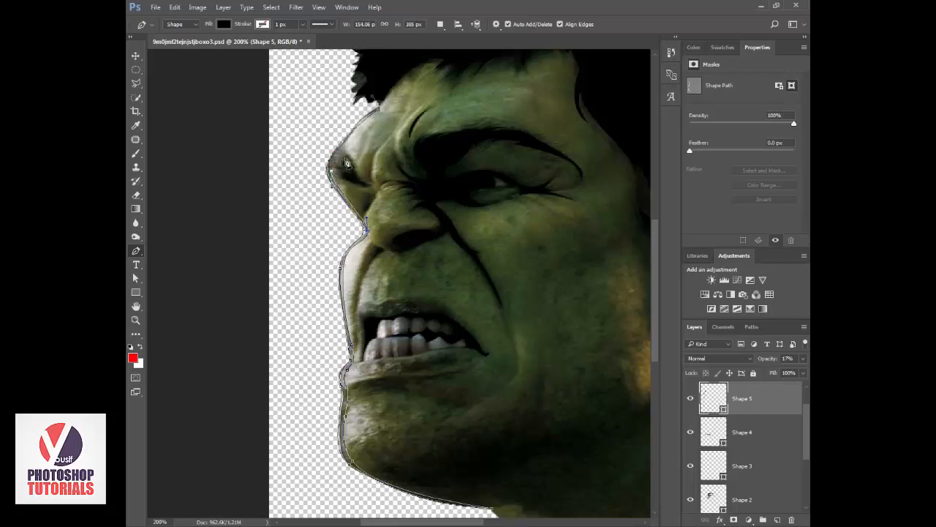
left_click_drag(381, 108, 408, 105)
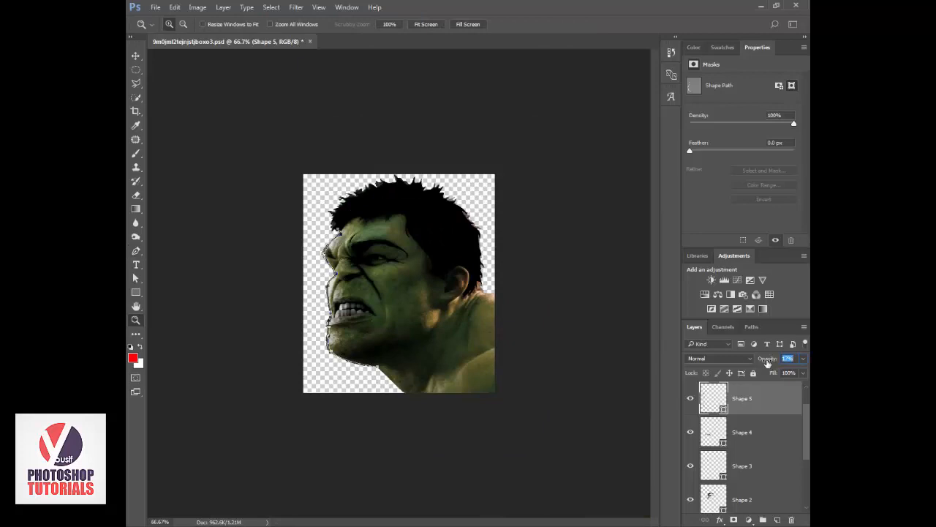
Restore the profile outline's opacity to 100%, briefly show the white background layer to check the line, and zoom in on the brow.
type("100")
key("Return")
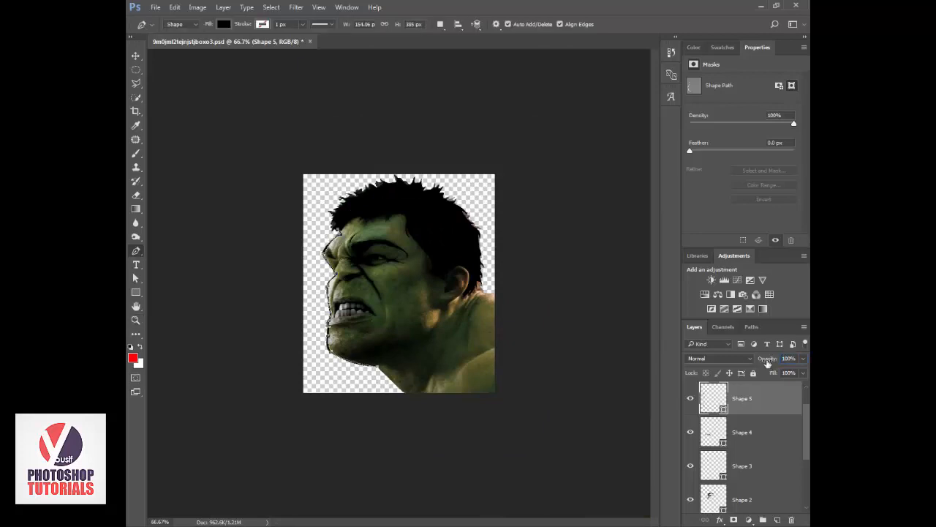
scroll(740, 466, "down", 3)
left_click(691, 463)
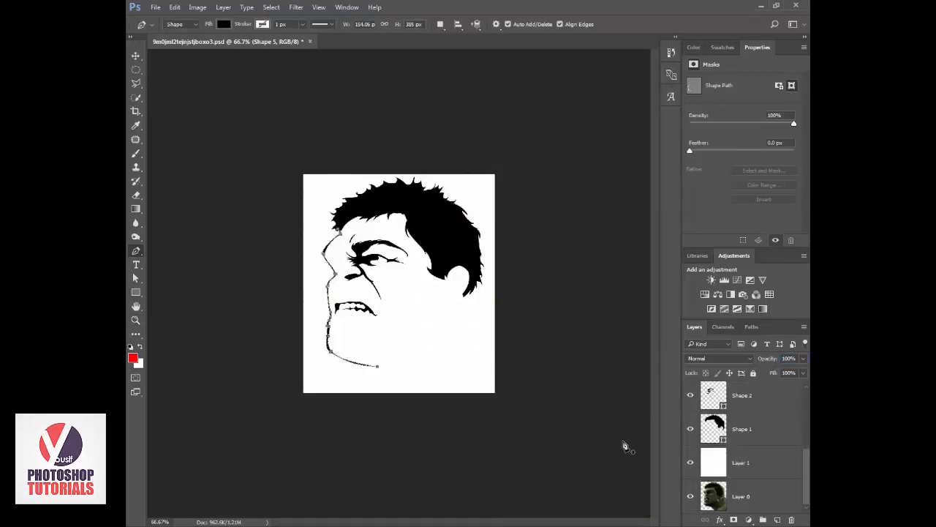
key("v")
key("z")
left_click(322, 238)
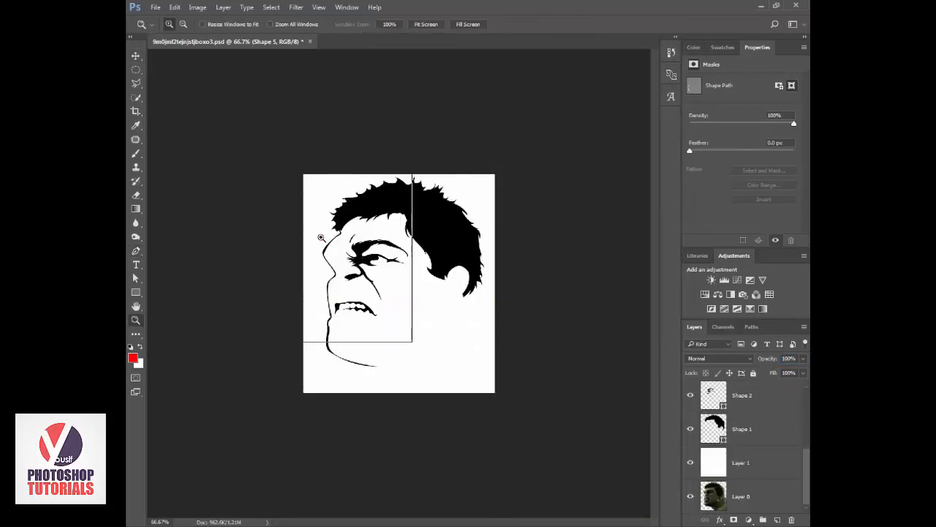
left_click(329, 251)
left_click(334, 256)
left_click(690, 464)
Draw a closed black Pen shape over the dark far eye socket, against the profile line below the forehead.
key("p")
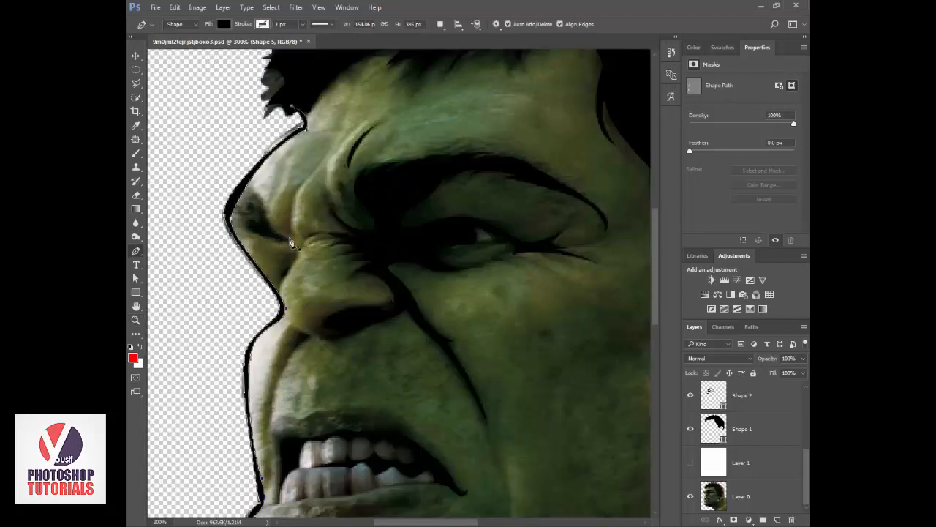
left_click(266, 223)
left_click_drag(265, 211, 256, 181)
left_click_drag(240, 189, 263, 241)
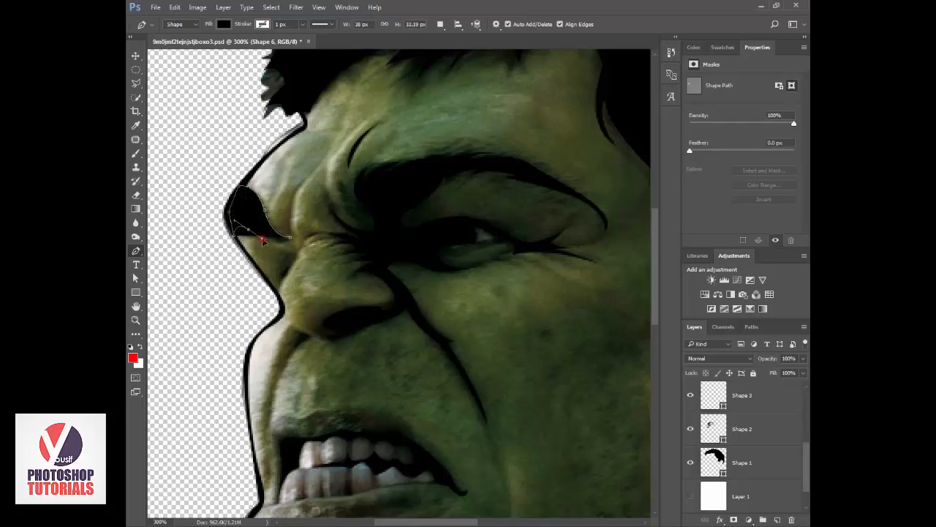
left_click(291, 242)
Show the white background layer behind the whole head to check the black line art.
key("z")
left_click(395, 280, "alt")
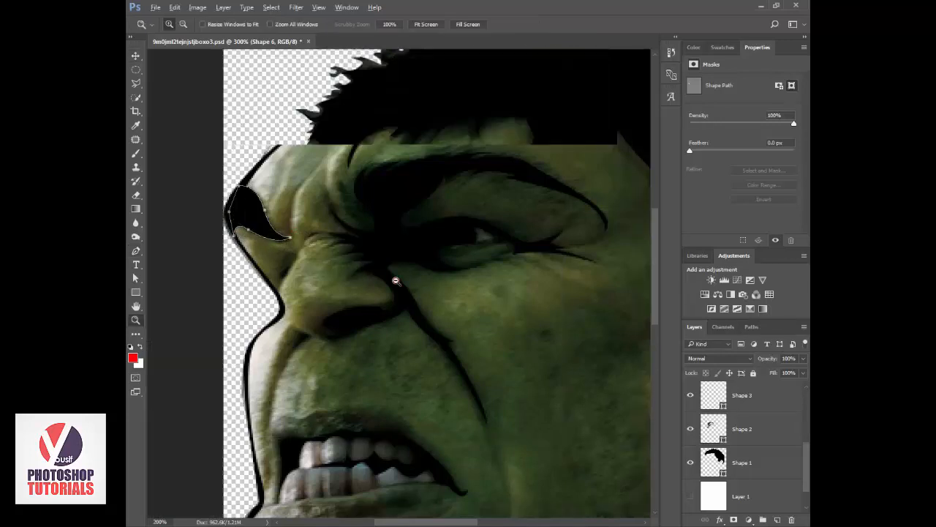
left_click(396, 286, "alt")
key("v")
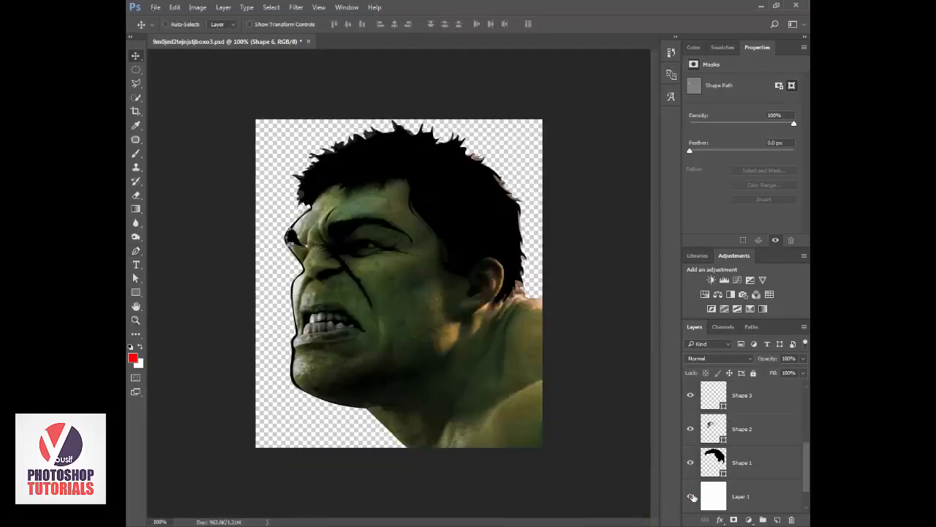
left_click(691, 497)
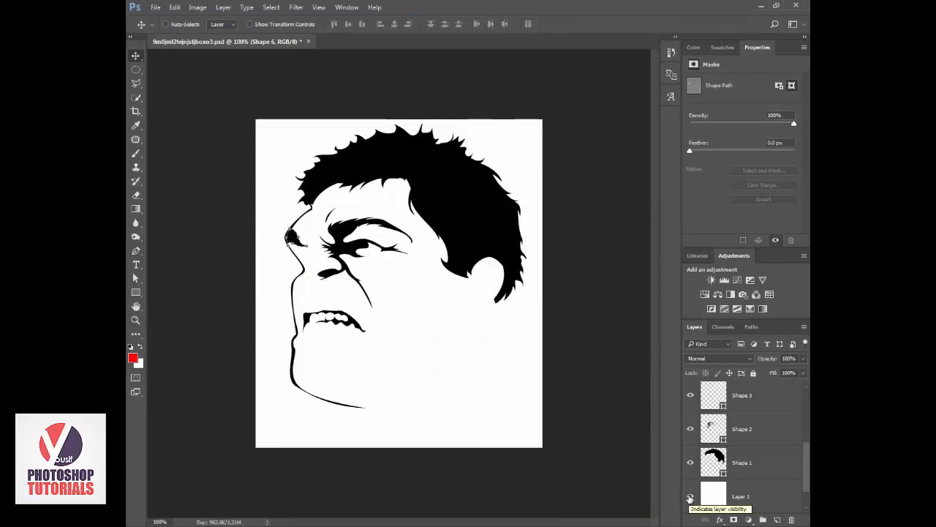
Sample a skin tone from the cheek and fill the white background layer, Layer 1, with green #539041.
scroll(698, 491, "down", 1)
left_click(711, 466)
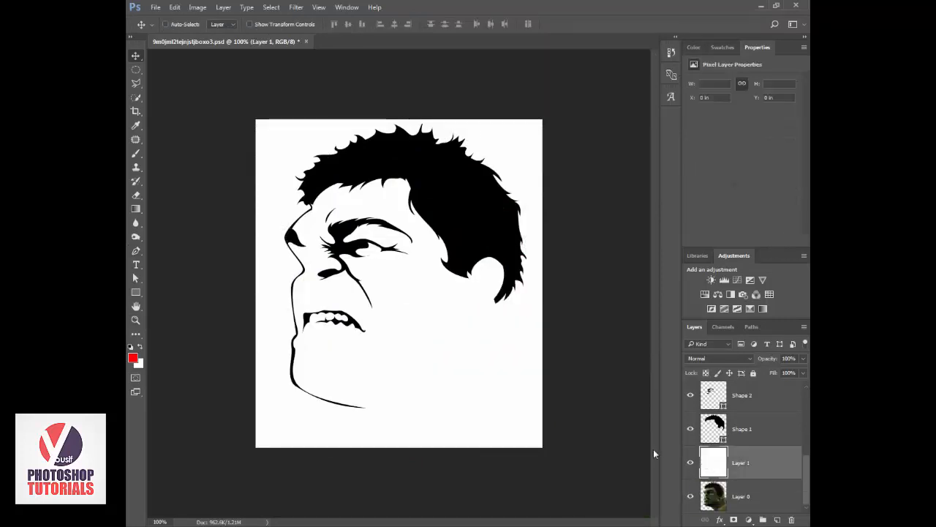
left_click(690, 464)
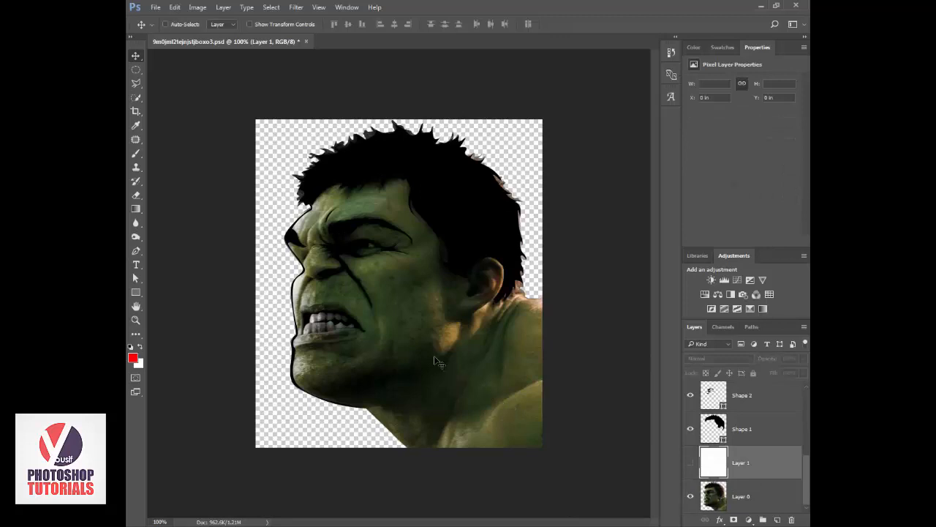
key("i")
left_click(408, 293)
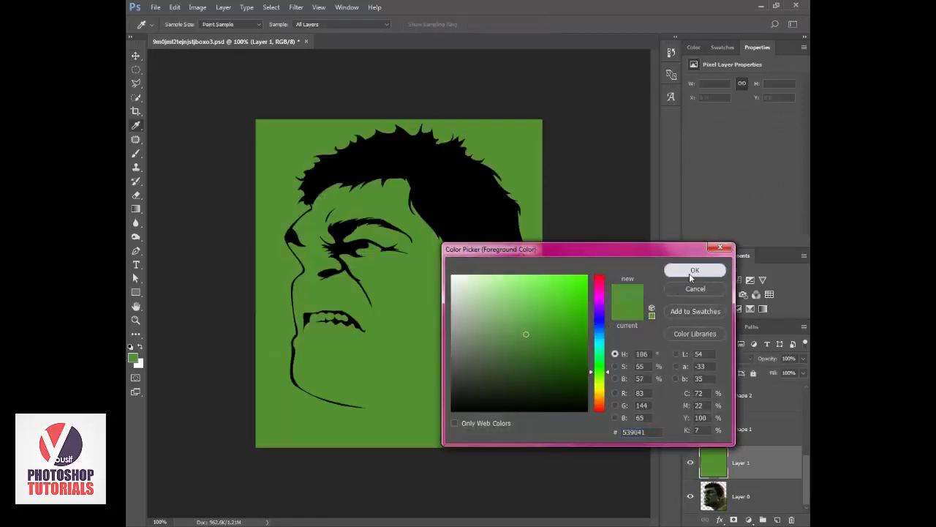
left_click(689, 273)
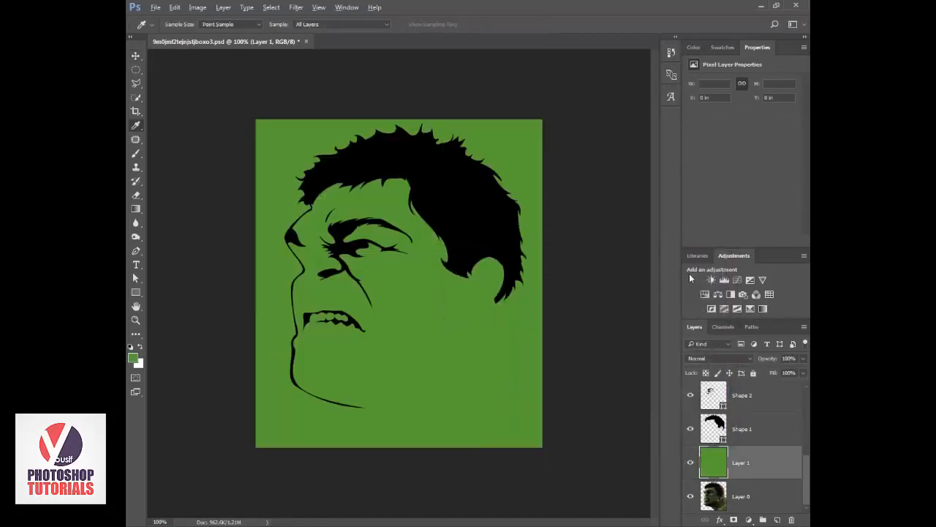
Compare the line art on the green background with the photo, leaving Layer 1 hidden.
left_click(689, 462)
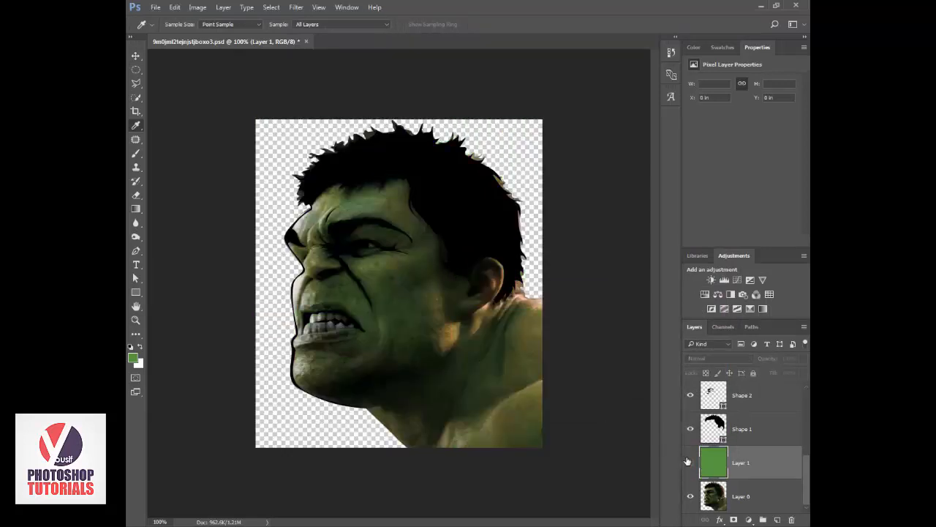
left_click(688, 462)
left_click(688, 461)
Start a black Pen shape above Shape 1 for the chin shadow, curving from below the lower lip down to the chin's underside.
key("z")
left_click(374, 311)
mouse_move(373, 311)
left_mouse_down()
mouse_move(391, 256)
mouse_move(383, 229)
left_mouse_up()
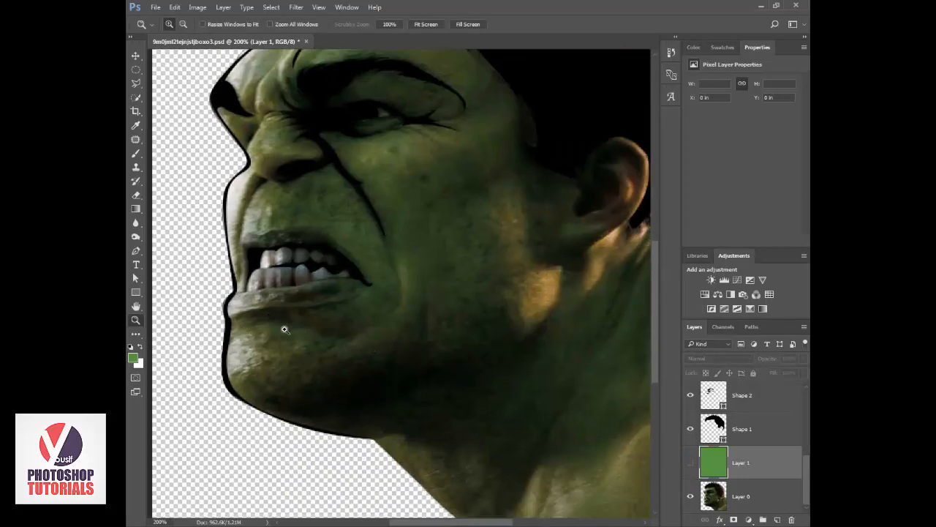
key("p")
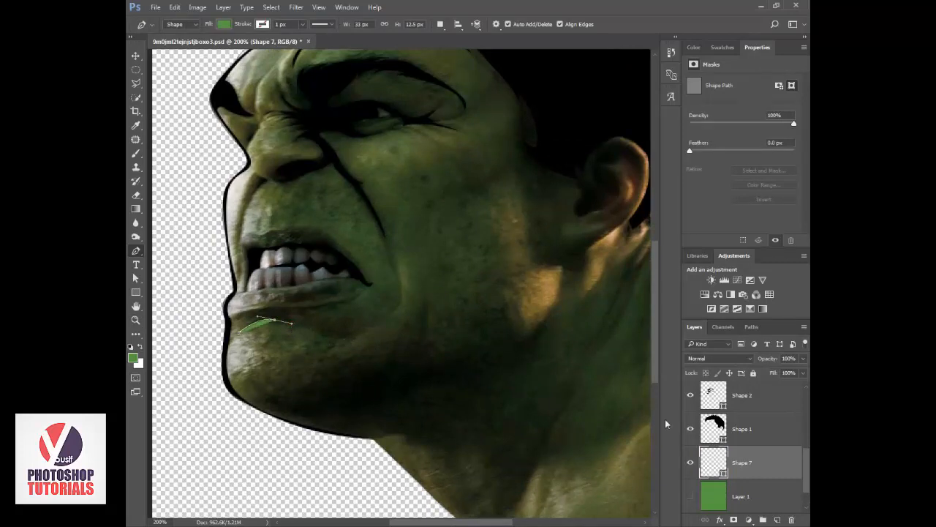
left_click(240, 327)
left_click_drag(281, 320, 300, 373)
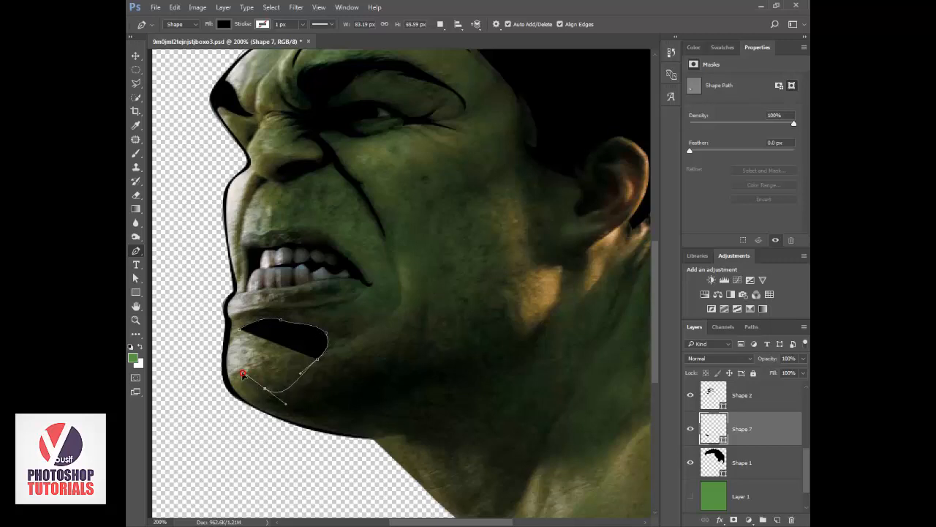
left_click(265, 388)
Extend the shadow shape along the underside of the jaw, adding a spike down the neck and a pointed tip beside the bright jaw patch.
left_click_drag(322, 418, 373, 417)
left_click_drag(434, 382, 497, 374)
left_click(448, 451)
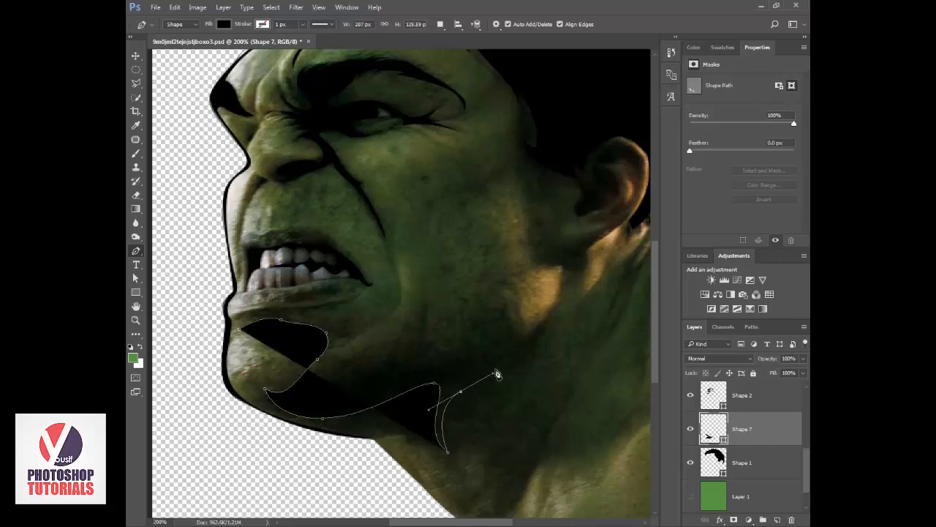
left_click_drag(542, 327, 546, 302)
left_click(542, 327, "alt")
Set the shadow shape's opacity to 15% and trace its upper edge back in cheek spikes, past the mouth corner and along the lower lip.
left_click_drag(768, 359, 711, 365)
left_click_drag(502, 357, 341, 374)
left_click(501, 308)
left_click(426, 312)
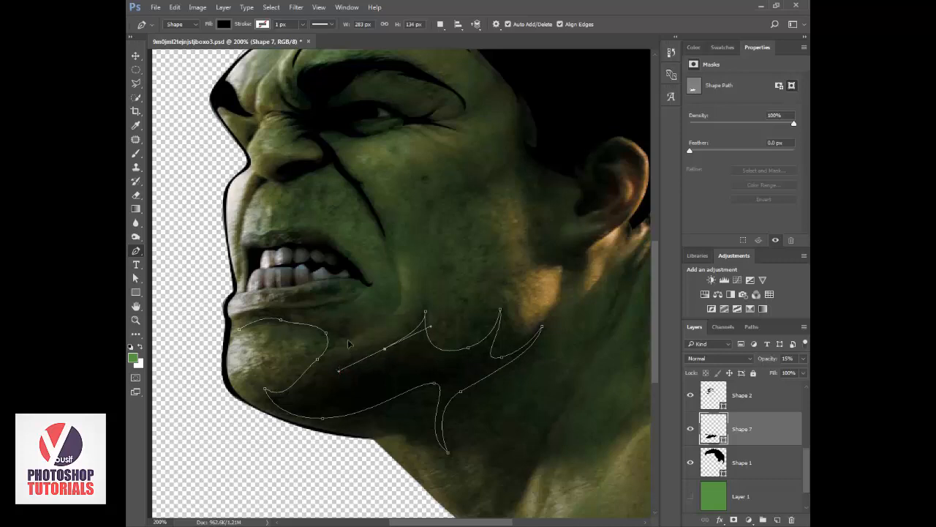
mouse_move(352, 320)
left_mouse_down()
mouse_move(324, 314)
mouse_move(345, 308)
left_mouse_up()
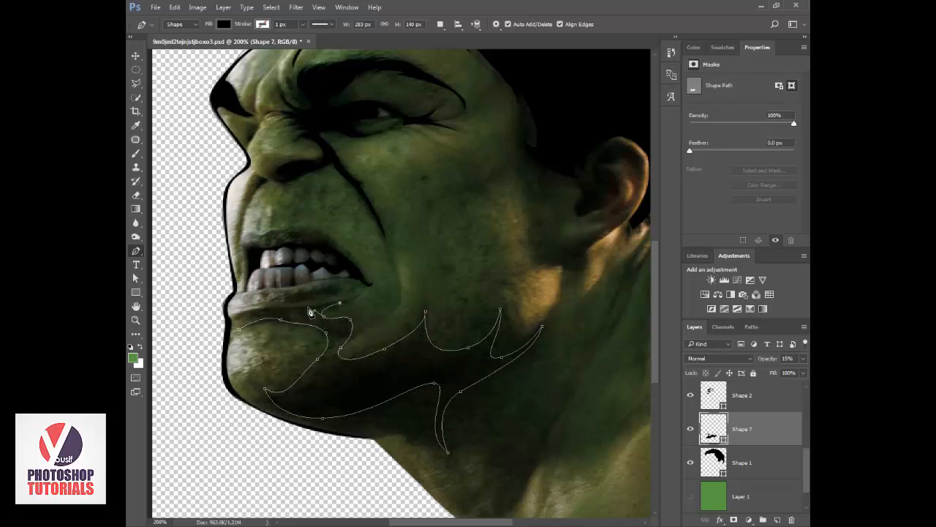
left_click(253, 309)
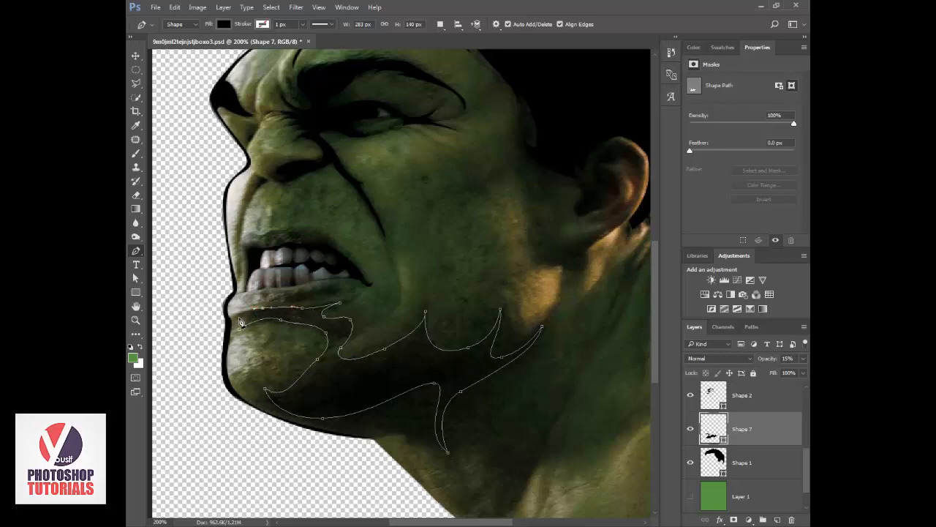
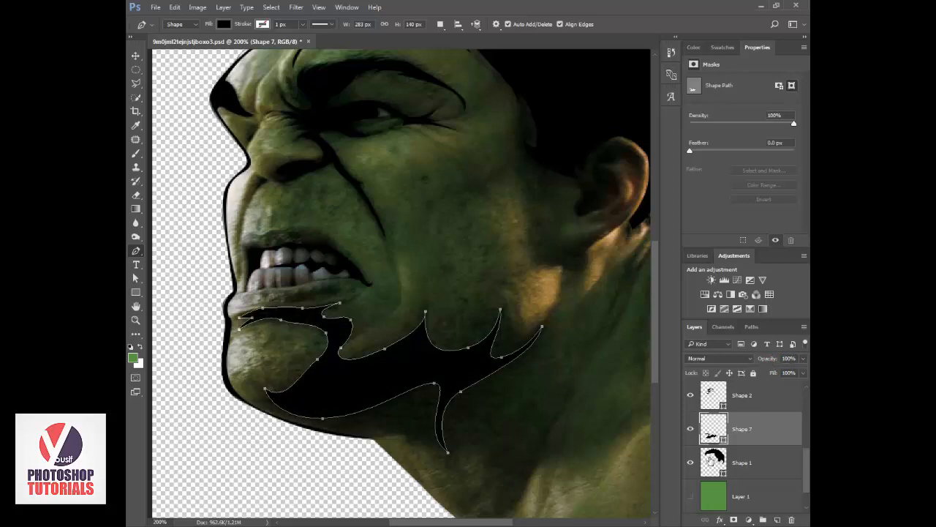
Show the green Layer 1 and review the whole line drawing with the new jaw shadow.
left_click(689, 490)
key("z")
left_click(498, 372, "alt")
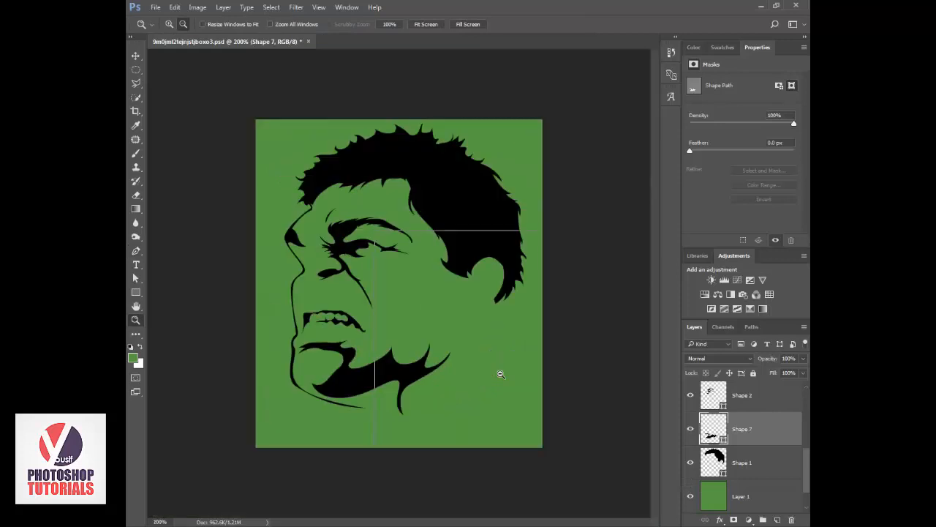
left_click(500, 374, "alt")
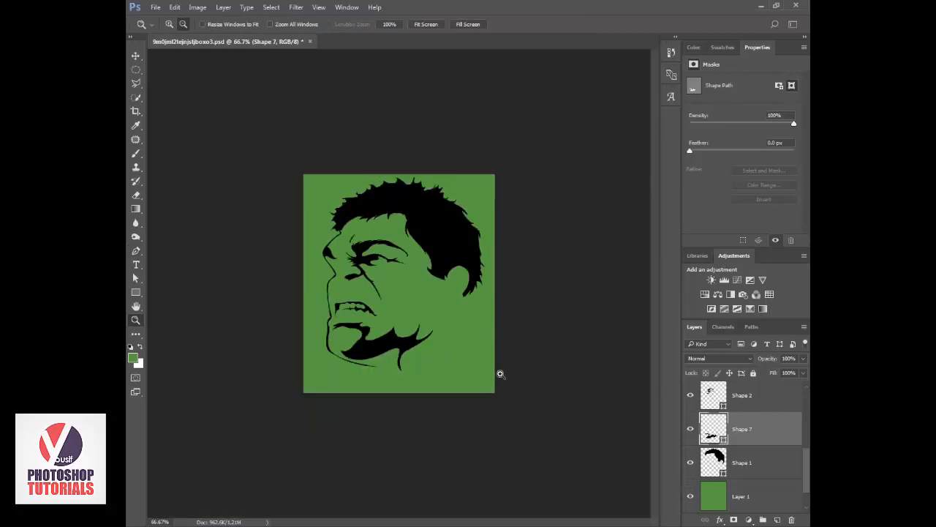
left_click(388, 303)
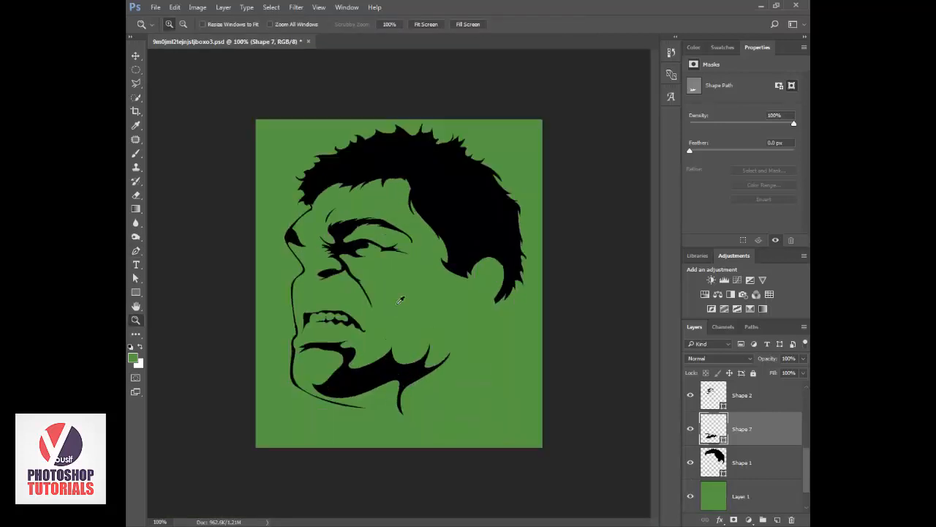
Add a new layer above Shape 7 and set the foreground color to light green #92d77d.
key("i")
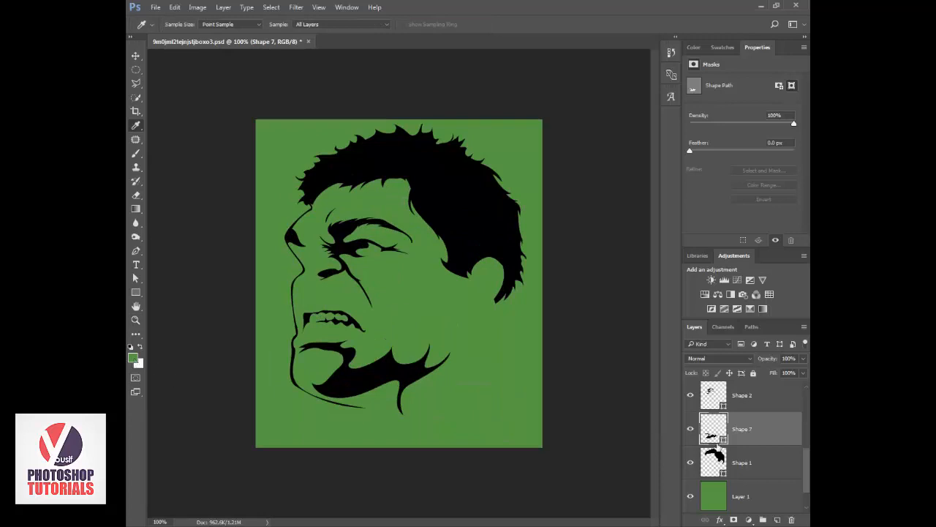
left_click(778, 519)
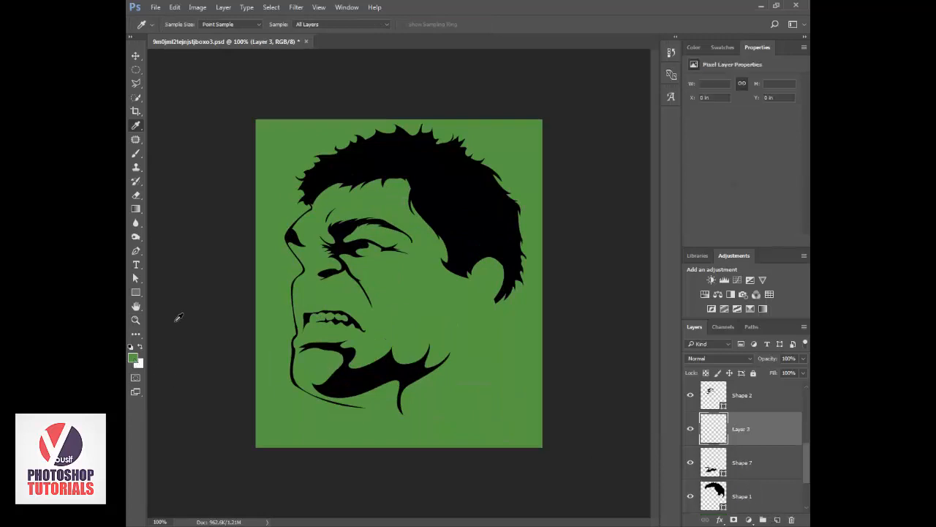
left_click(133, 358)
left_click(511, 297)
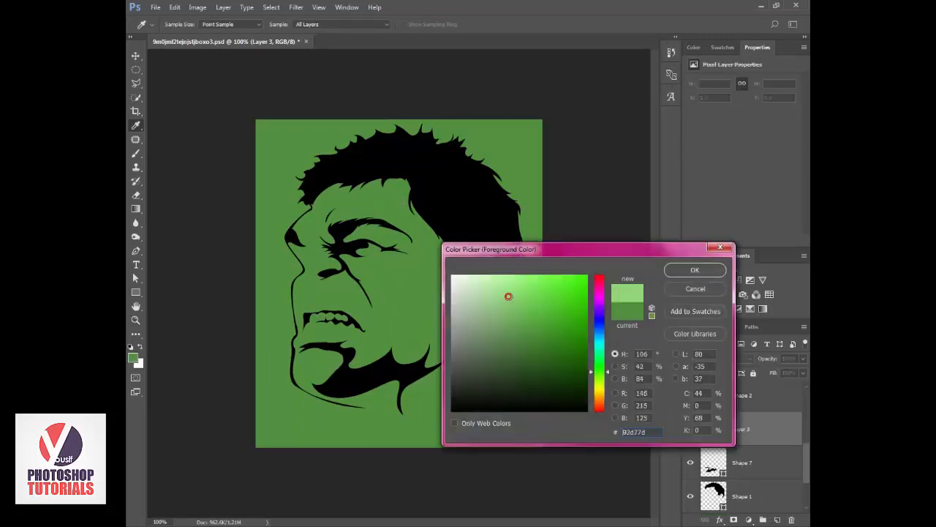
left_click(695, 270)
Hide Layer 1 and start a light green Pen shape from the inner brow down the nose bridge to the nostril.
scroll(695, 446, "down", 2)
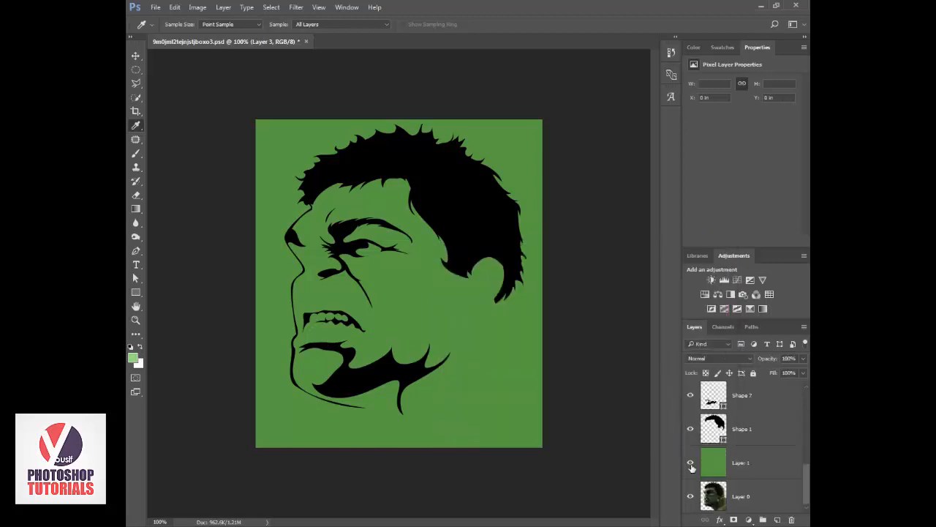
key("z")
left_click(382, 279)
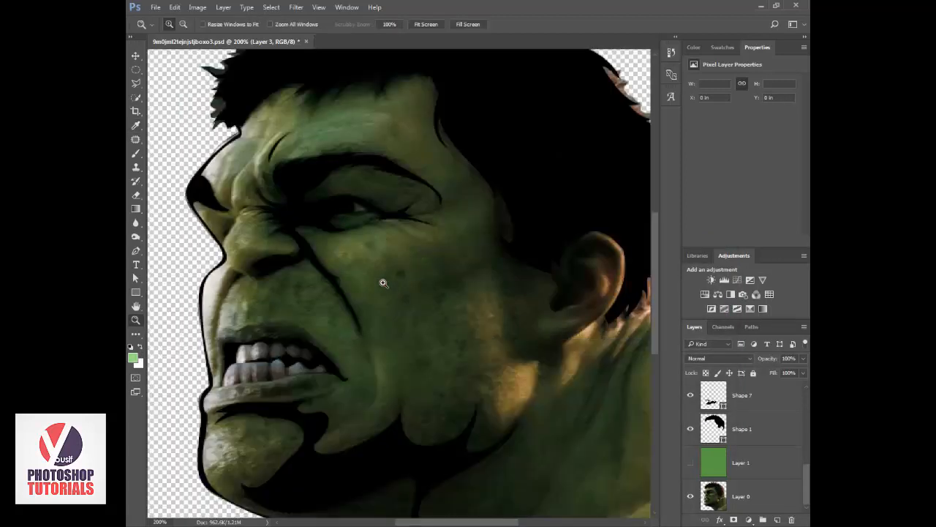
key("p")
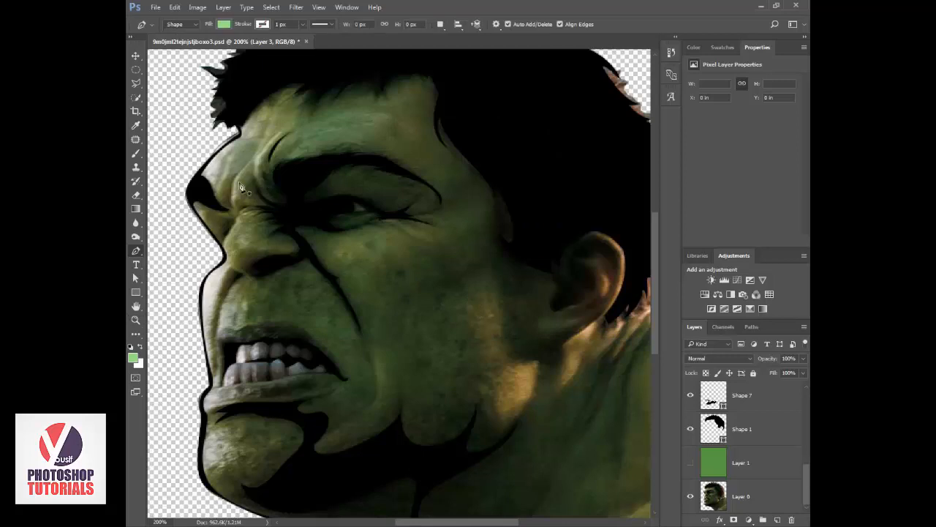
left_click(253, 154)
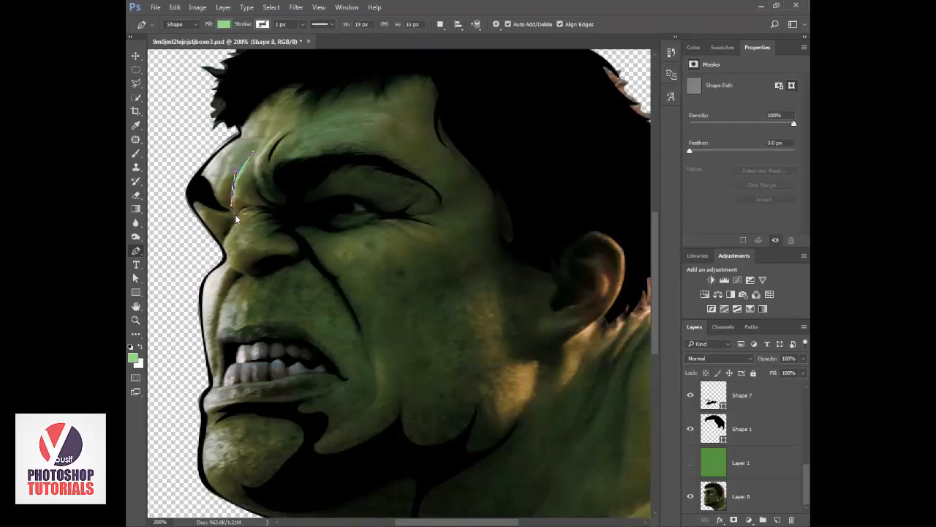
left_click_drag(240, 219, 238, 223)
left_click_drag(263, 279, 270, 282)
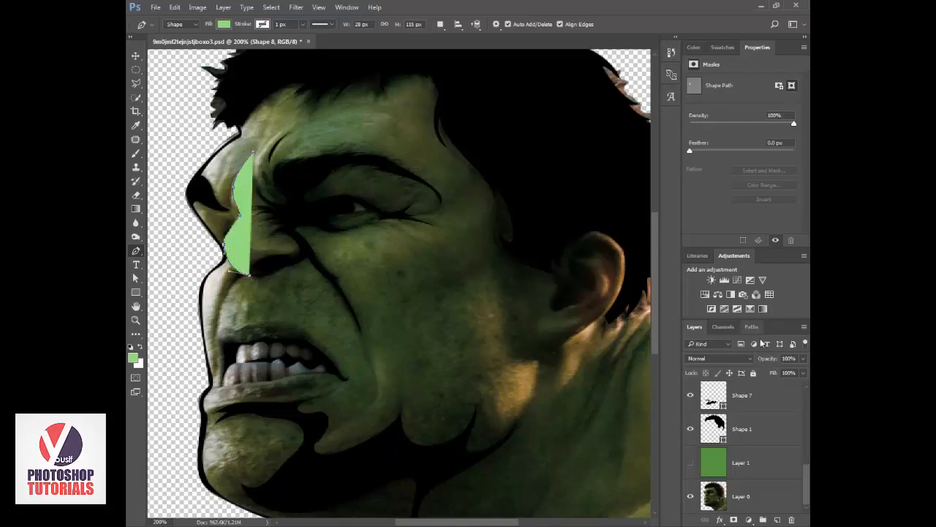
Set the nose highlight's opacity to 0% and trace its inner edge back up the bridge to close the shape.
left_click_drag(768, 361, 589, 347)
left_click_drag(238, 252, 239, 221)
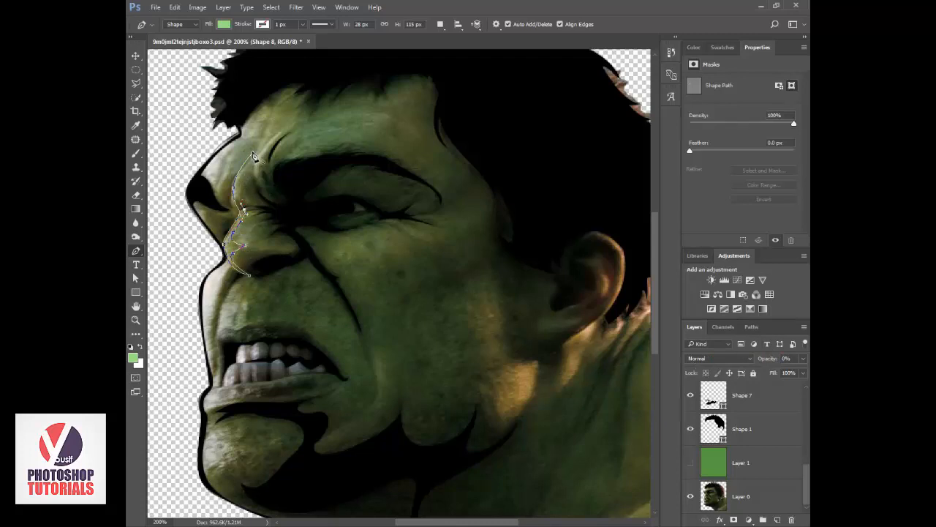
left_click_drag(254, 156, 280, 120)
left_click_drag(808, 354, 773, 359)
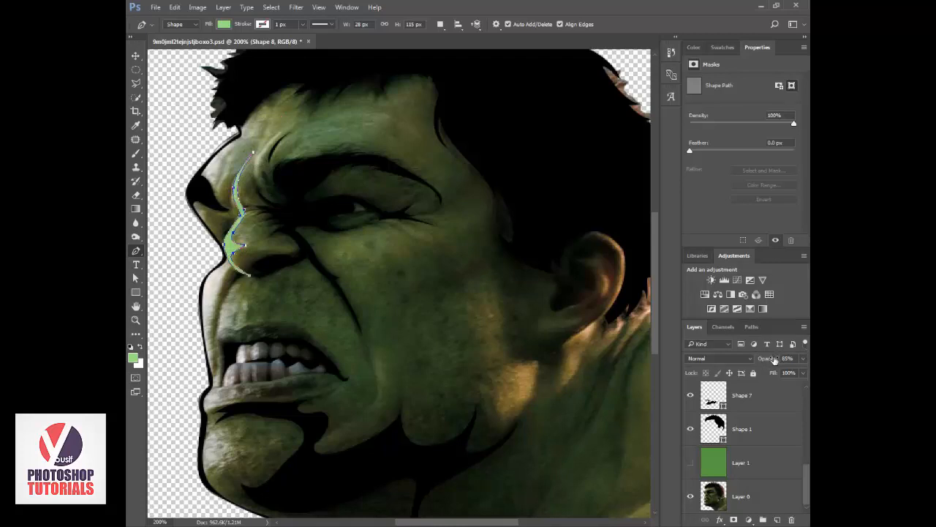
Draw a light green Pen highlight about 72 × 145 px over the bright jaw patch, with a tall spike rising in front of the ear.
left_click(481, 264)
left_click_drag(483, 358, 497, 376)
left_click(482, 358, "alt")
left_click_drag(464, 390, 448, 384)
left_click_drag(493, 419, 478, 444)
left_click(492, 419, "alt")
left_click(538, 369)
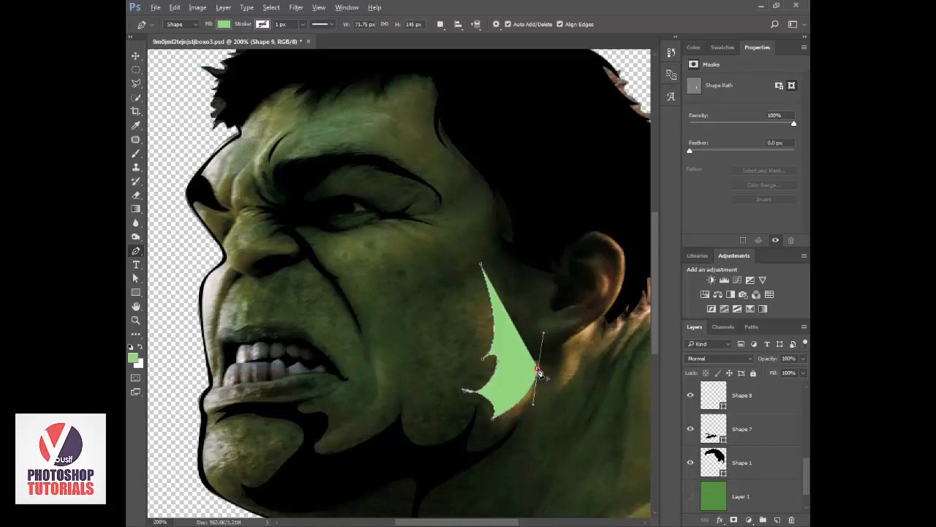
left_click(480, 264)
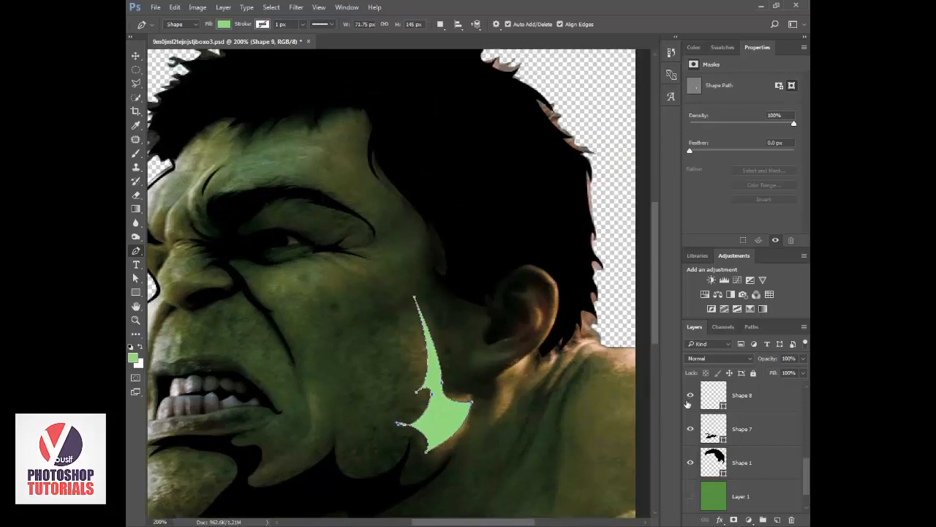
Draw a black Pen shape about 44 × 61 px above Shape 1 for the inner ear shadow, lowering its opacity to 5%.
left_click(716, 456)
left_click(489, 314)
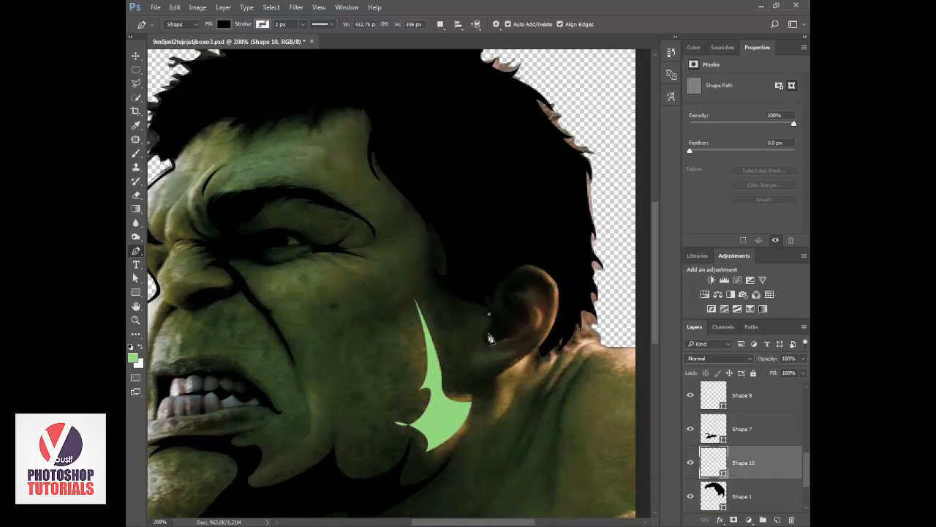
left_click_drag(488, 334, 516, 278)
left_click(515, 300)
left_click_drag(758, 359, 681, 359)
left_click_drag(509, 288, 504, 300)
left_click(489, 315)
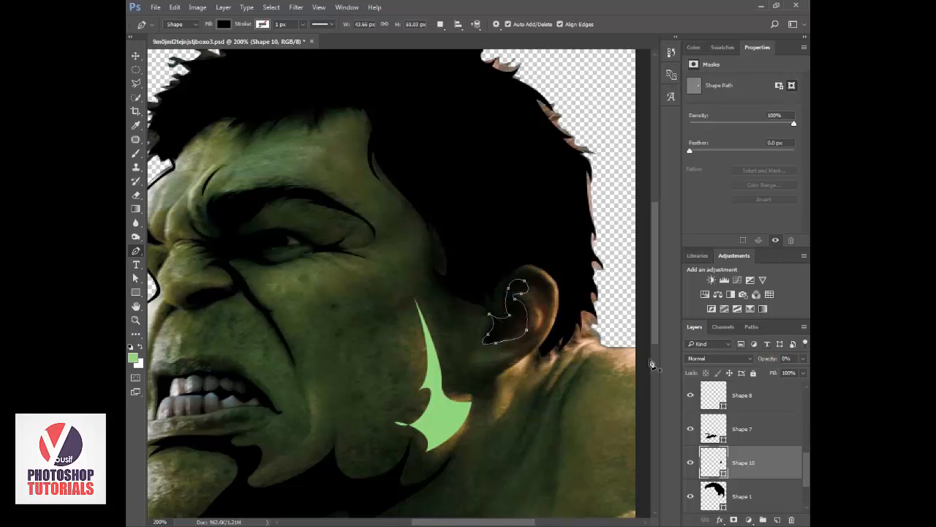
Draw a thin black Pen crescent about 25 × 63 px along the inside of the ear rim.
left_click(525, 342)
left_click_drag(532, 287, 563, 287)
left_click_drag(525, 342, 505, 357)
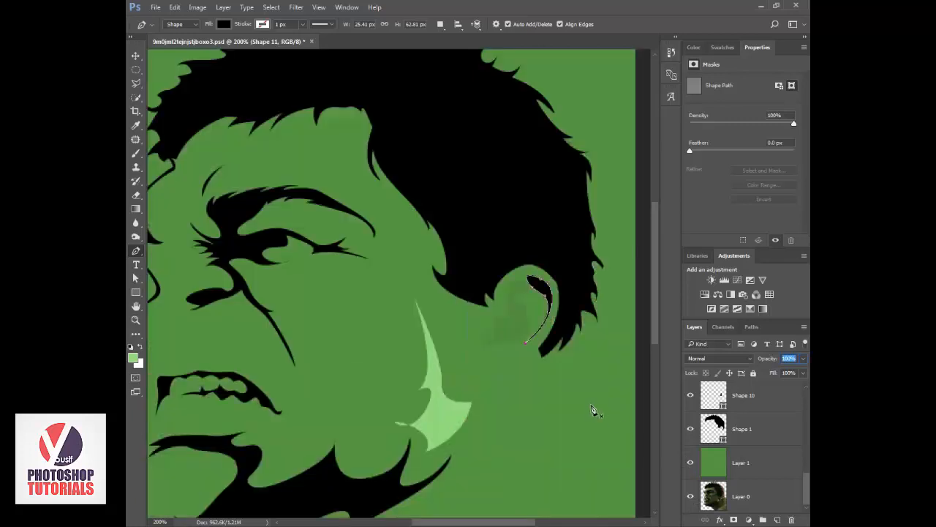
Set the inner ear shadow's opacity to 100% with Layer 1 shown behind the artwork.
scroll(731, 417, "down", 1)
left_click(713, 434)
left_click_drag(770, 360, 807, 362)
key("z")
left_click(520, 375, "alt")
left_click(520, 375, "alt")
Select the nose highlight, Shape 8, and set its opacity to 100%.
key("v")
scroll(735, 432, "up", 2)
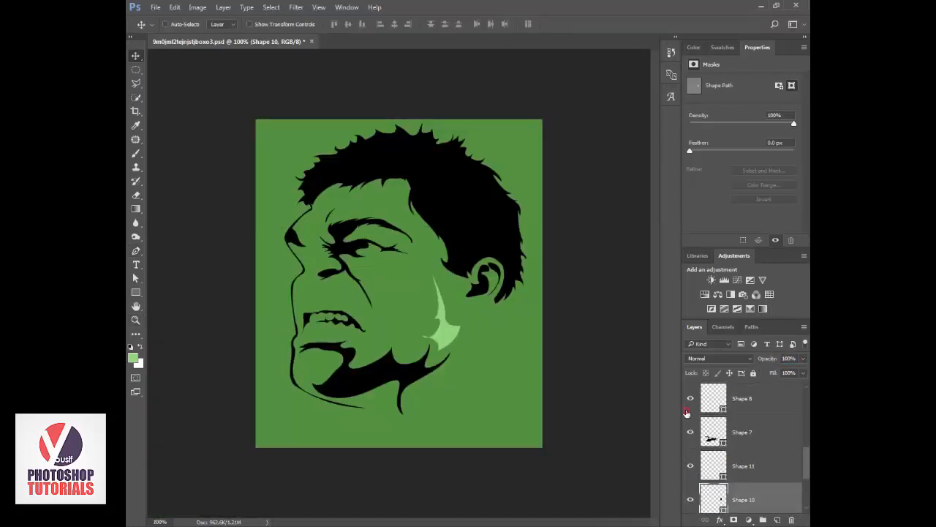
left_click(687, 410)
left_click(687, 411)
left_click(726, 390)
left_click_drag(771, 358, 808, 365)
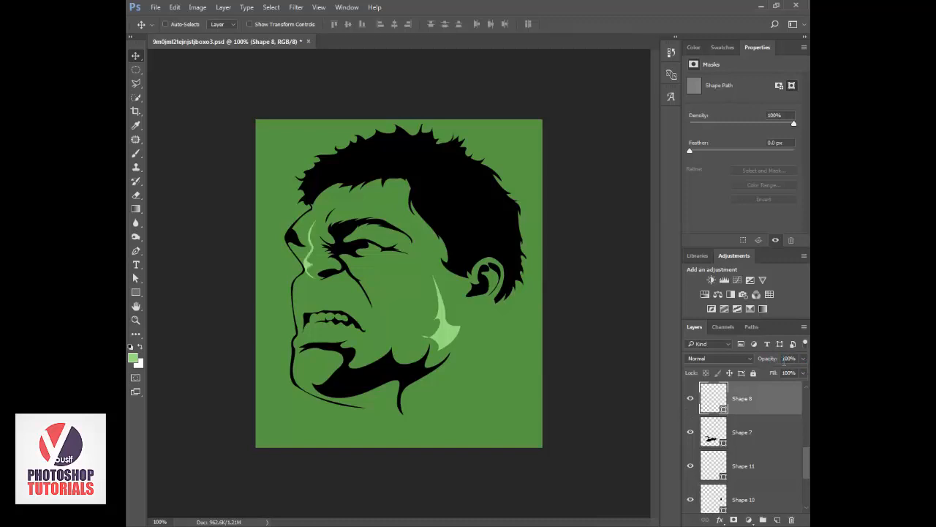
Hide Layer 1 and draw a light green Pen highlight about 36 × 56 px on the front of the chin.
scroll(707, 455, "down", 3)
left_click(689, 471)
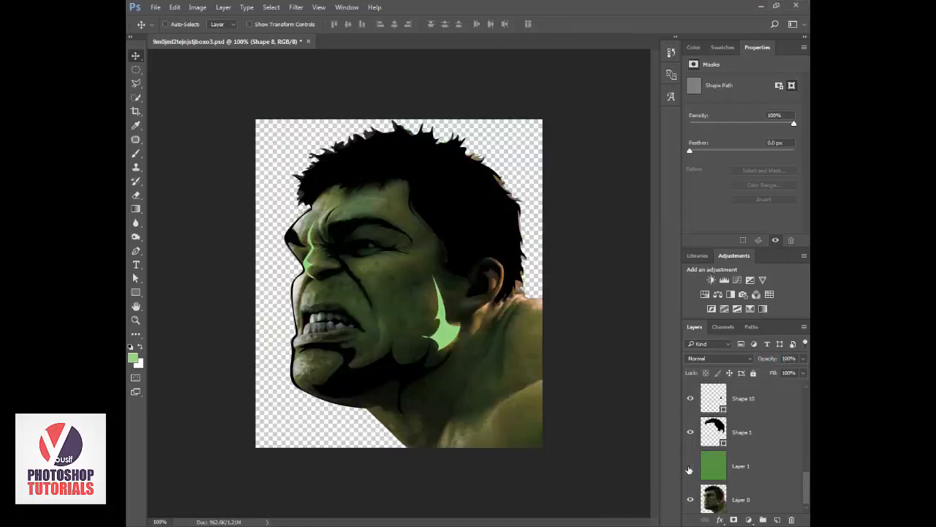
key("z")
left_click(314, 365)
key("p")
left_click(274, 341)
left_click_drag(307, 362, 331, 356)
left_click(307, 363, "alt")
left_click_drag(280, 388, 275, 400)
key("ctrl+z")
left_click_drag(274, 400, 277, 415)
left_click(274, 400, "alt")
left_click(274, 342)
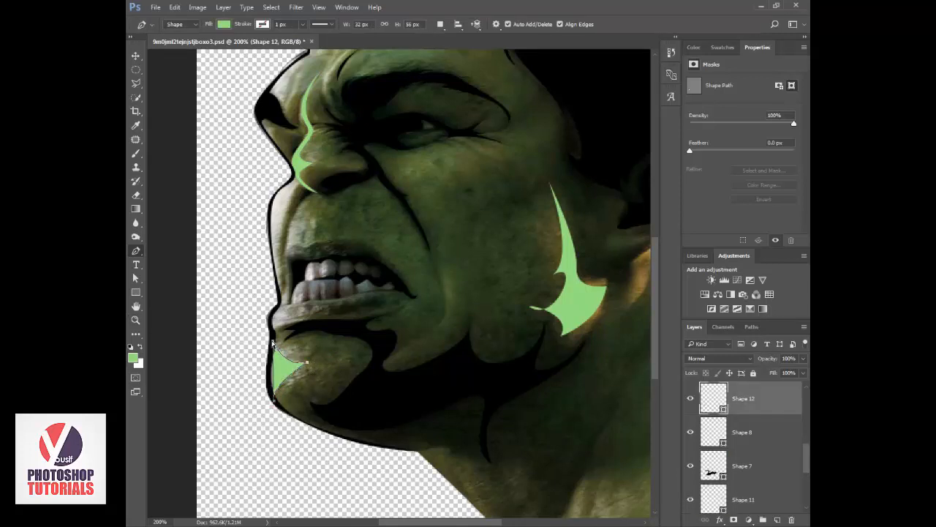
Draw a light green Pen highlight along the profile from the nose base to the mouth, with a second prong above the upper lip.
left_click(289, 185)
left_click_drag(281, 269, 282, 273)
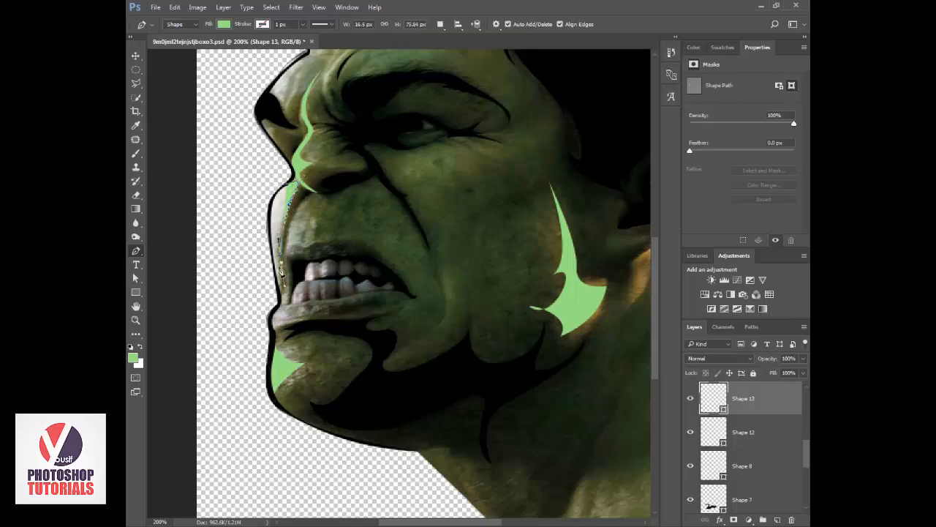
left_click_drag(314, 198, 286, 248)
left_click_drag(287, 286, 279, 306)
left_click_drag(266, 218, 279, 194)
left_click(295, 185)
Show Layer 1 and check the chin and upper lip highlights against the green background.
key("v")
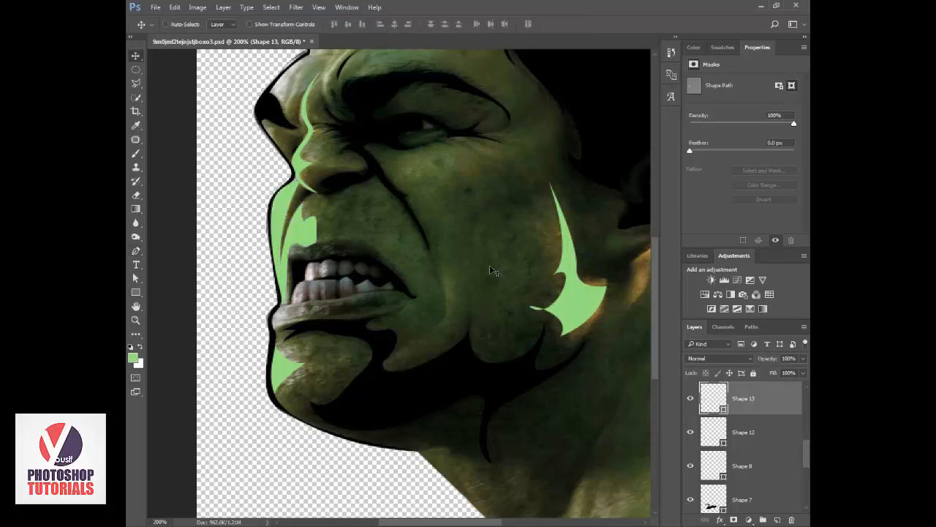
scroll(739, 431, "down", 5)
left_click(691, 500)
key("z")
left_click(481, 292, "alt")
left_click(479, 300, "alt")
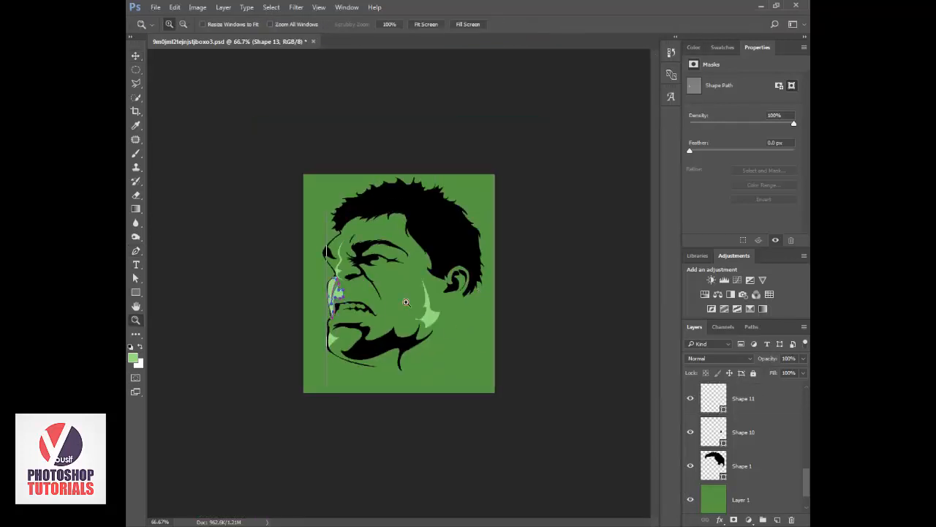
left_click(370, 304)
left_click(358, 304)
Hide Layer 1 and draw a light green Pen highlight about 39 × 25 px on the front of the lower lip.
left_click(690, 499)
key("v")
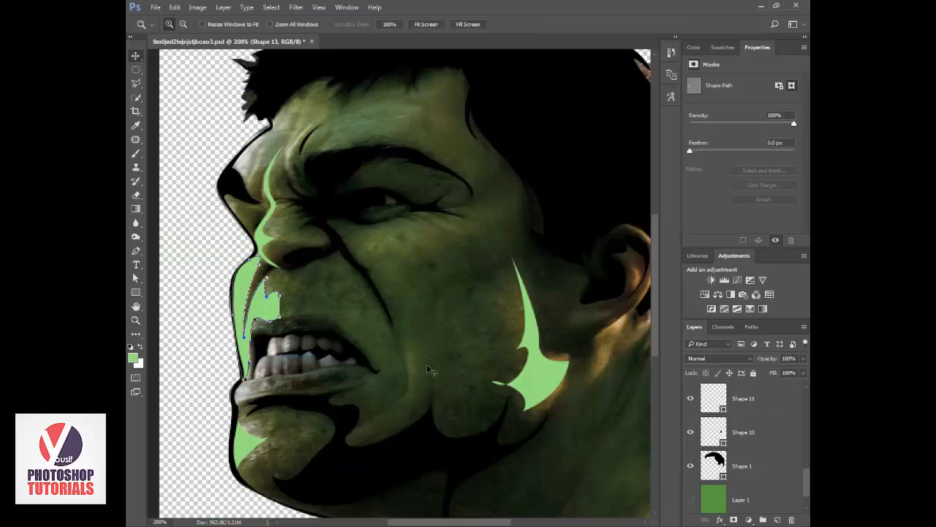
key("p")
left_click(274, 395)
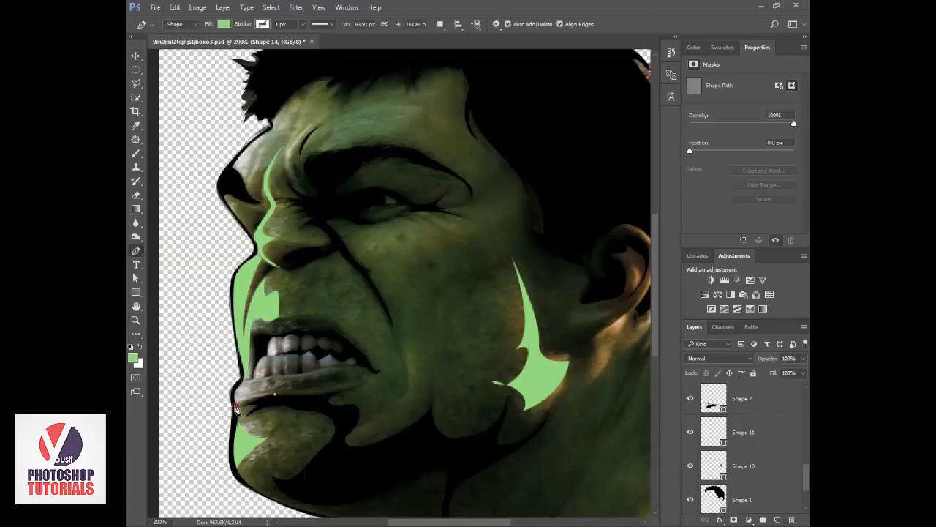
left_click_drag(238, 403, 234, 406)
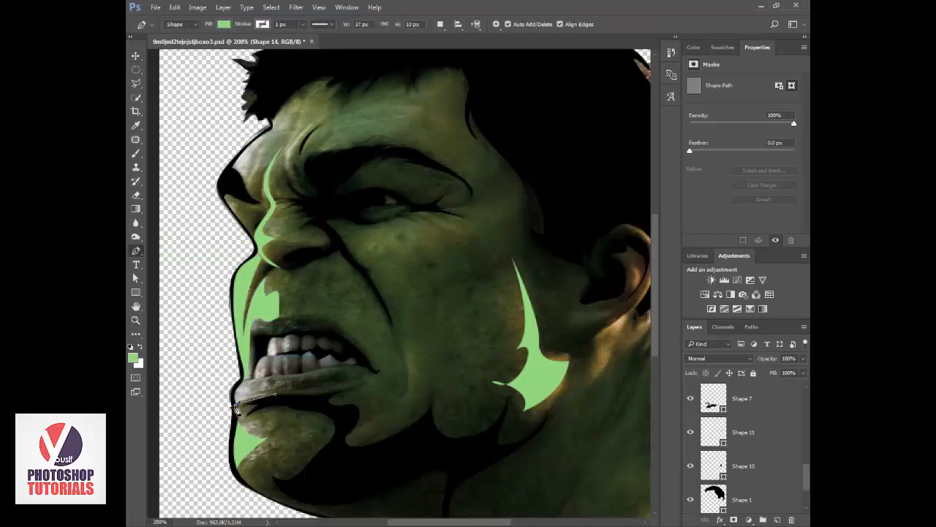
left_click(278, 380)
left_click_drag(250, 385, 282, 398)
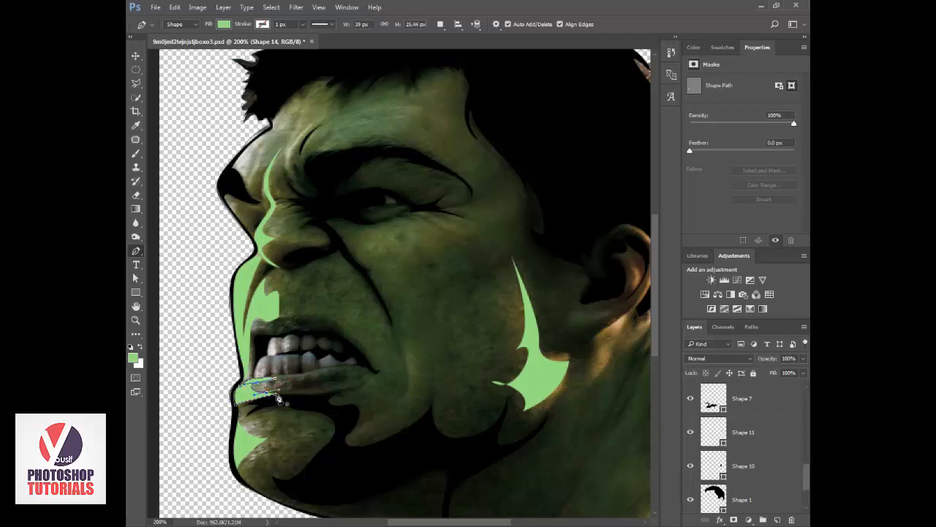
Recolor Layer 1 with a deeper green, leaving the layer hidden.
key("z")
left_click(450, 432, "alt")
scroll(689, 500, "down", 3)
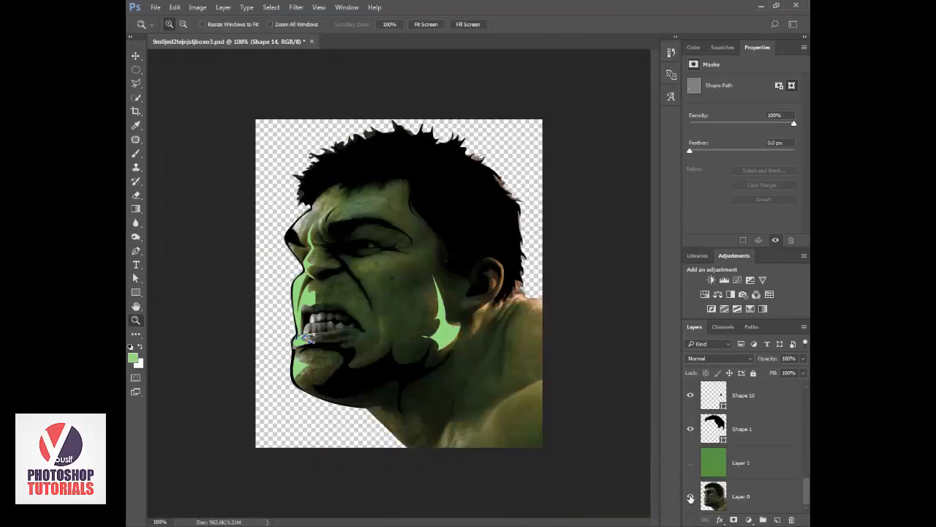
left_click(691, 463)
key("i")
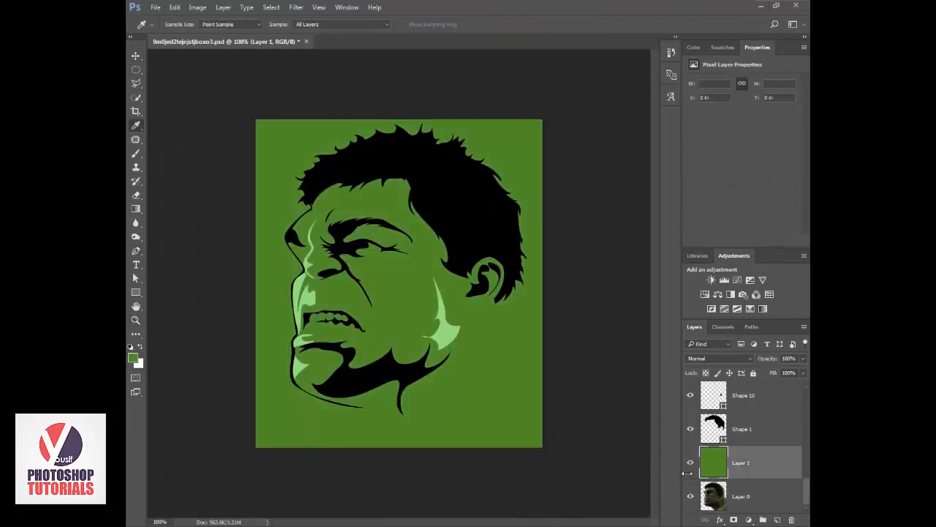
left_click(690, 462)
Start a light green Pen shape above Shape 12 under the eye, with spikes at the eye's outer corner, extending down the cheek.
key("z")
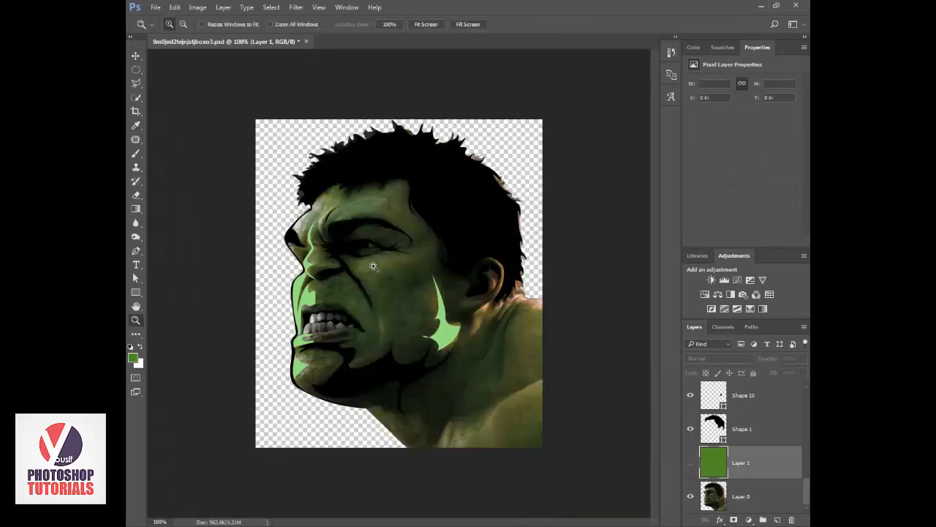
left_click(407, 278)
scroll(715, 435, "up", 3)
left_click(715, 435)
key("p")
left_click(327, 255)
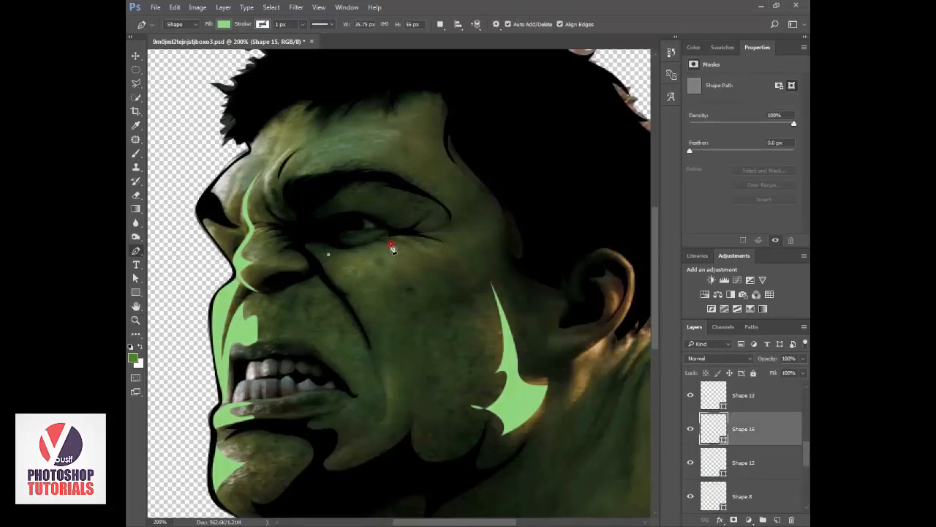
left_click(401, 239)
left_click(441, 258)
left_click_drag(403, 251, 370, 294)
left_click_drag(385, 372, 398, 395)
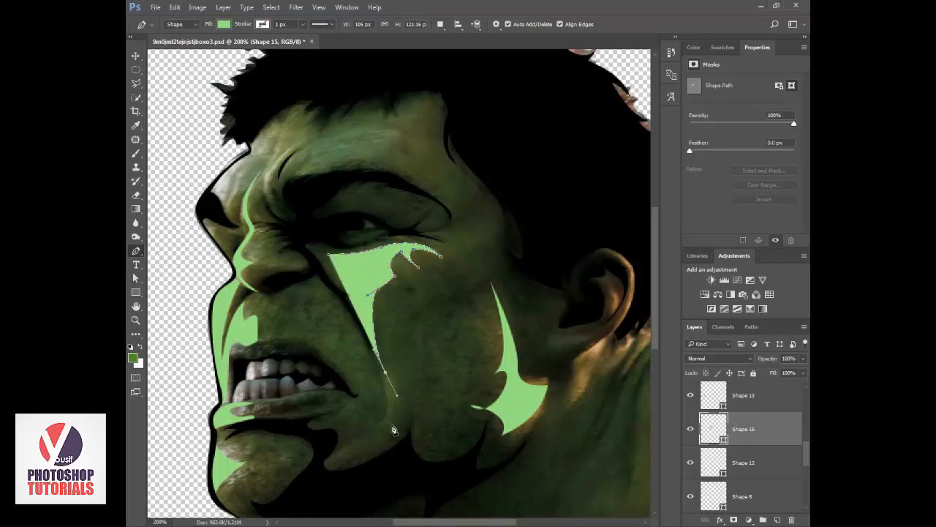
Taper the cheek highlight beside the mouth, trace its inner edge back to the eye at 0% opacity, and restore it to 100%.
left_click_drag(371, 436, 339, 445)
left_click(372, 435, "alt")
left_click_drag(769, 358, 669, 363)
left_click_drag(389, 405, 388, 387)
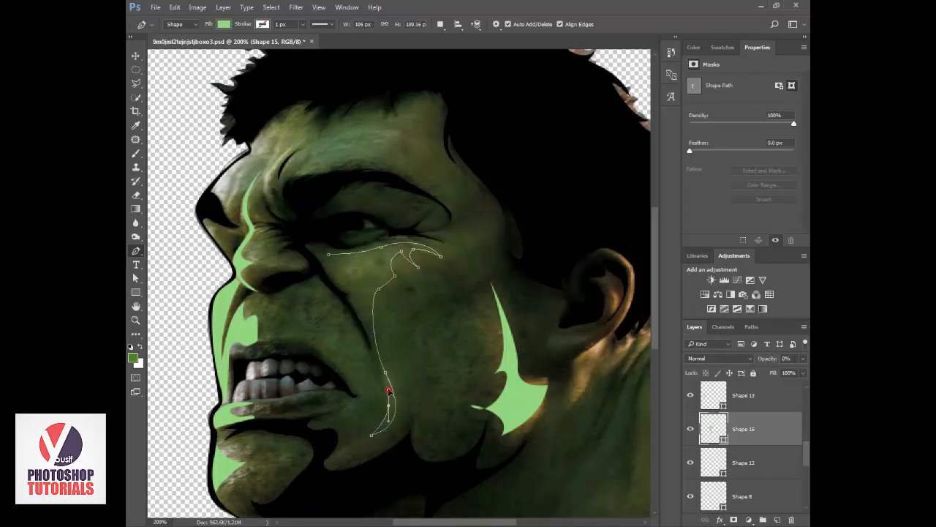
left_click_drag(368, 312, 370, 306)
left_click_drag(329, 254, 346, 244)
key("0")
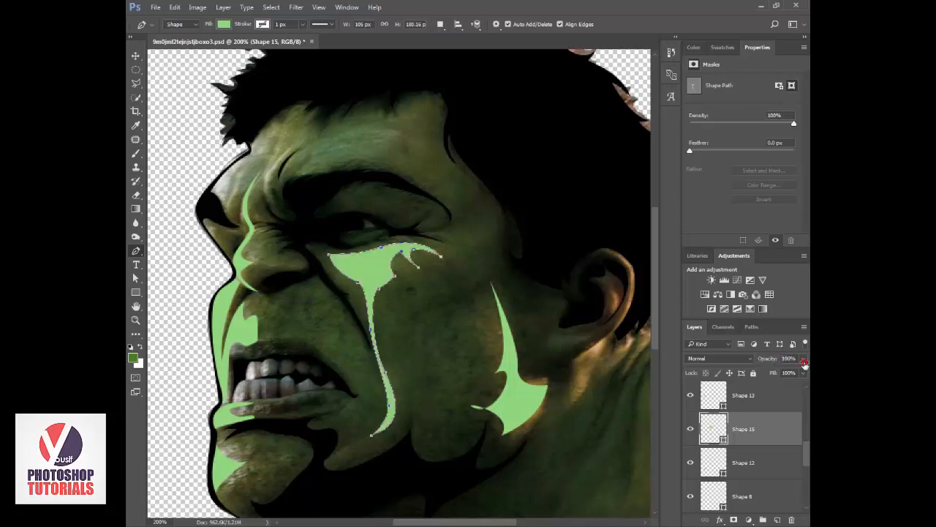
Compare the highlights on the deeper green background with the photo, leaving Layer 1 hidden.
scroll(697, 462, "down", 5)
left_click(693, 462)
key("v")
key("z")
left_click(576, 403, "alt")
key("v")
left_click(690, 463)
key("z")
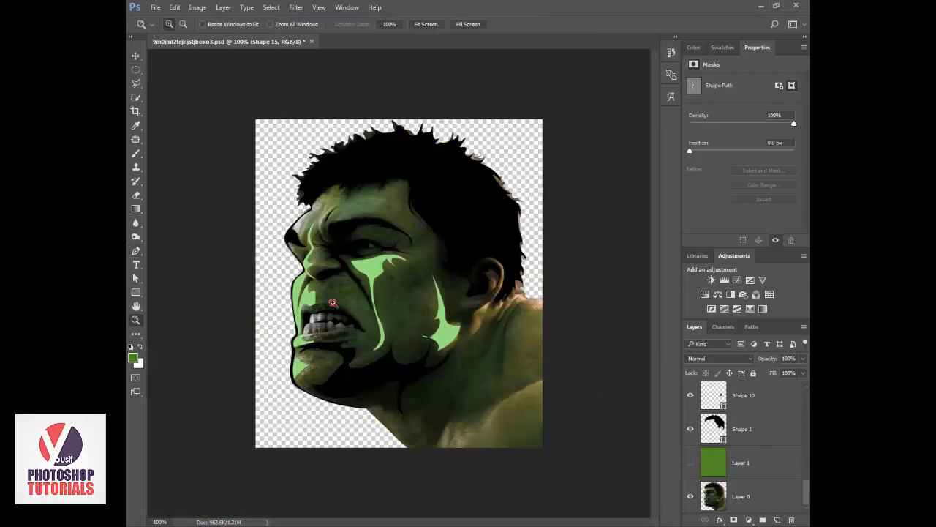
Start a light green Pen shape above Shape 15 as a thin highlight along the ear's outer rim, from below the lobe to the top.
left_click(334, 302)
left_click_drag(507, 324, 447, 350)
left_click(447, 349)
key("p")
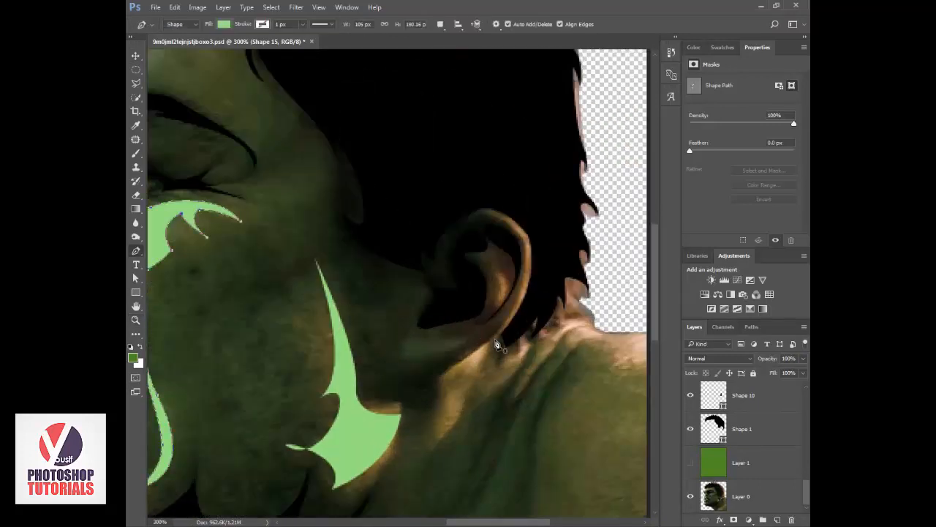
left_click(443, 372)
left_click_drag(506, 324, 514, 313)
left_click_drag(524, 244, 512, 204)
left_click_drag(477, 216, 438, 235)
key("ctrl+z")
left_click(525, 244, "alt")
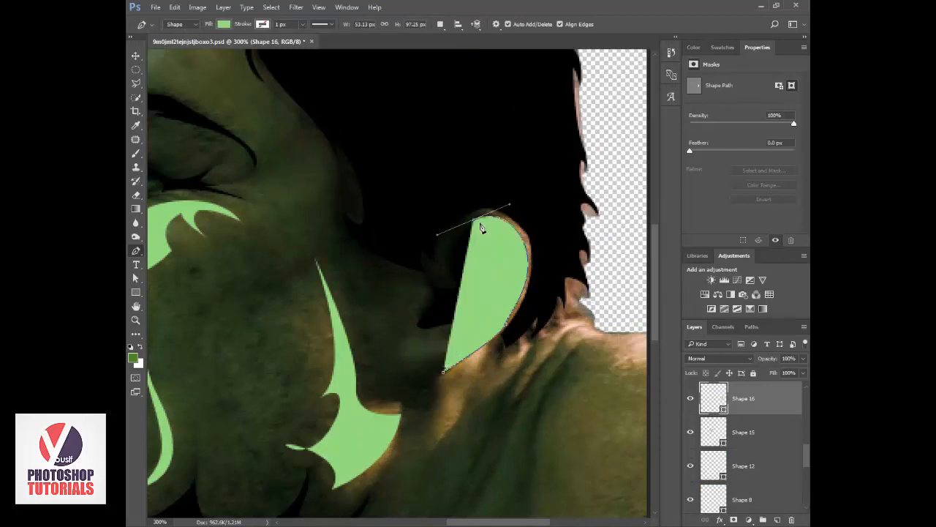
left_click(474, 220, "alt")
left_click_drag(505, 215, 524, 226)
left_click_drag(531, 269, 526, 302)
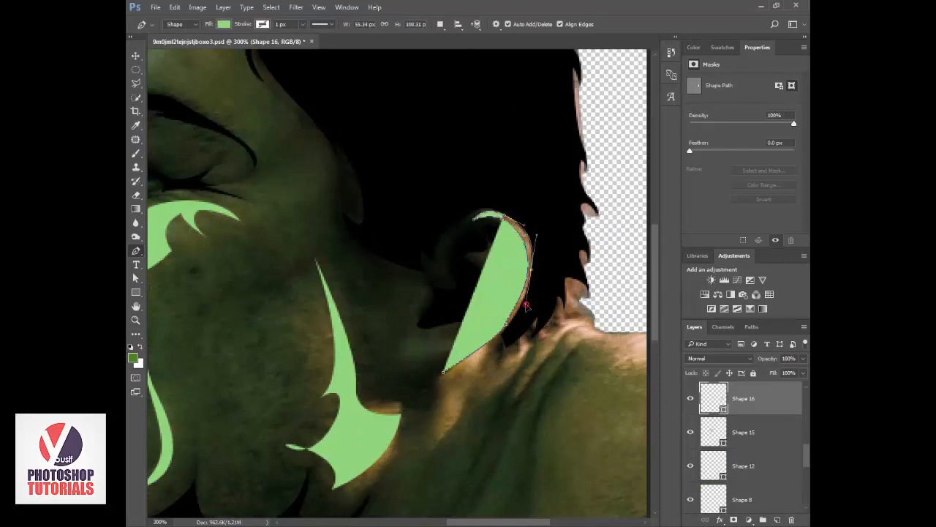
Extend the ear highlight below the lobe into two pointed, curved spikes on the neck and close the shape.
left_click_drag(481, 358, 464, 373)
left_click_drag(456, 424, 457, 444)
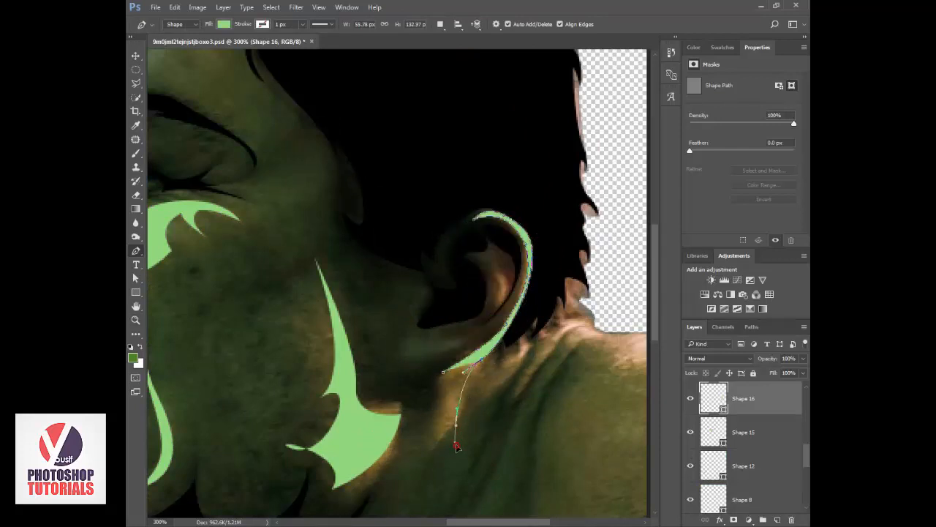
left_click(457, 425, "alt")
left_click_drag(452, 393, 458, 371)
left_click_drag(436, 442, 447, 470)
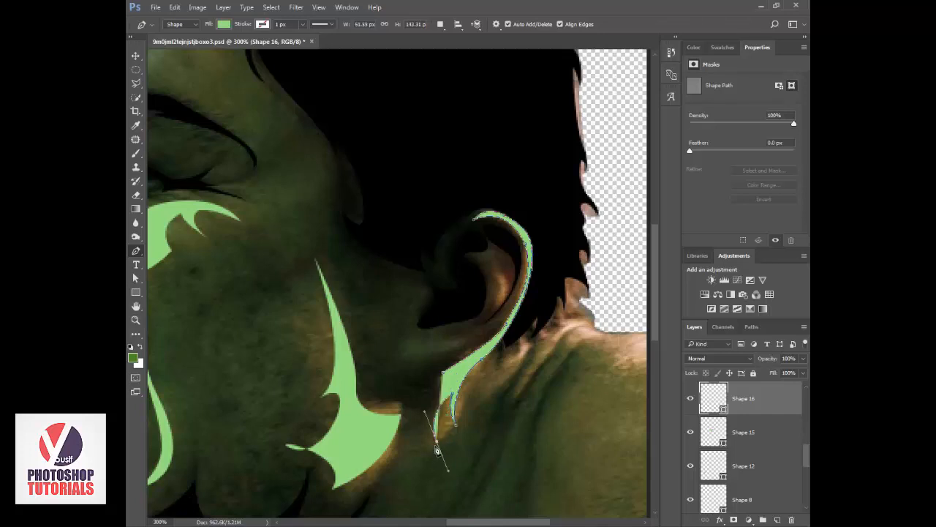
left_click_drag(446, 381, 445, 376)
left_click_drag(446, 332, 405, 263)
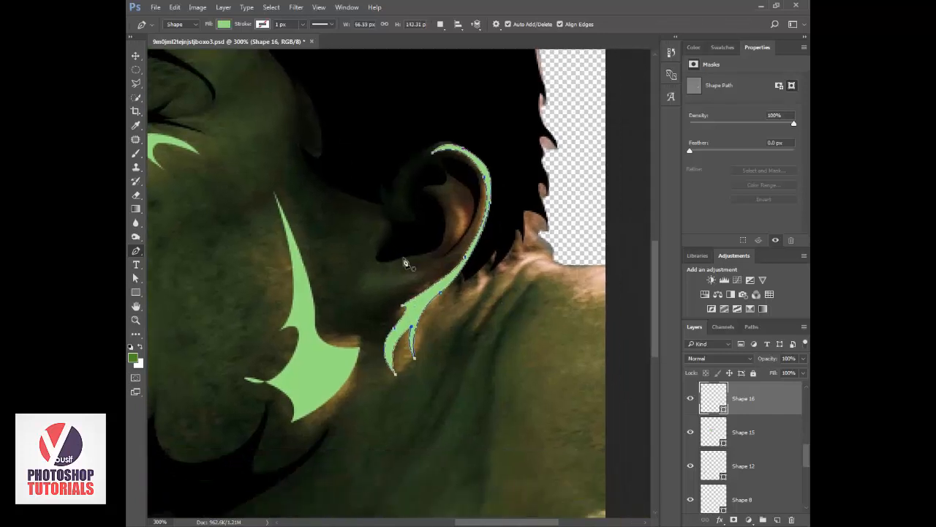
Draw a thin black tapering Pen shape above Shape 7, about 50 by 149 px, running from the top of the shoulder down the neck crease.
scroll(754, 432, "down", 3)
left_click(753, 431)
left_click(556, 268)
left_click_drag(500, 352, 499, 333)
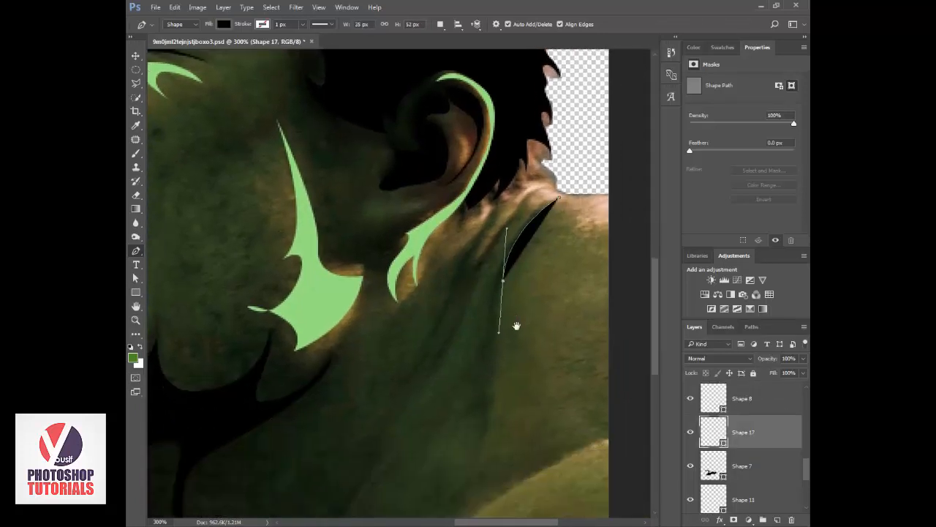
left_click_drag(479, 436, 458, 454)
left_click(479, 437, "alt")
left_click_drag(495, 329, 490, 283)
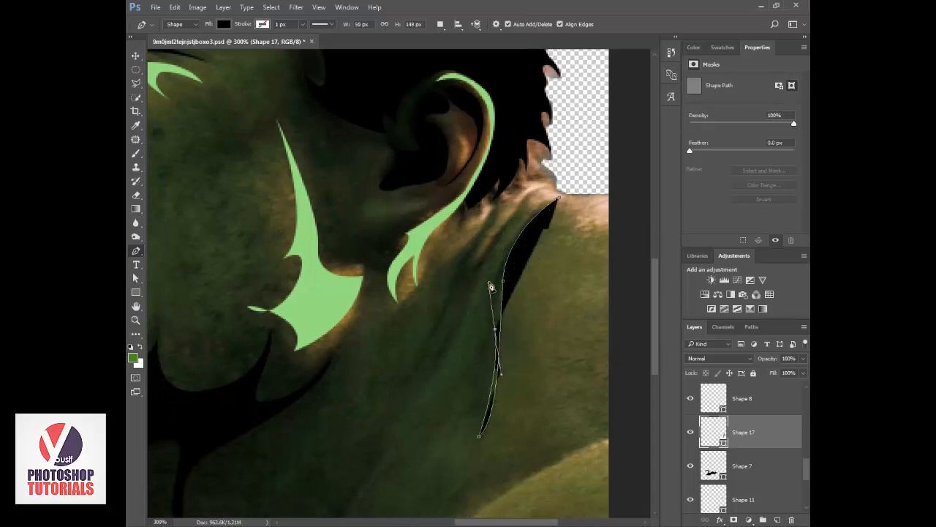
left_click(556, 196)
Draw a second black tapering neck line, about 78 by 124 px, between the first line and the ear.
left_click(547, 185)
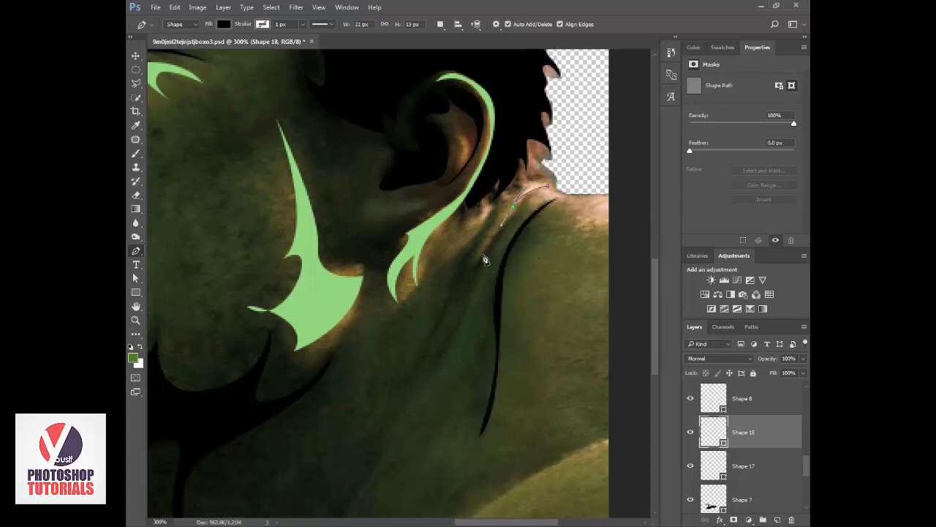
left_click(423, 383)
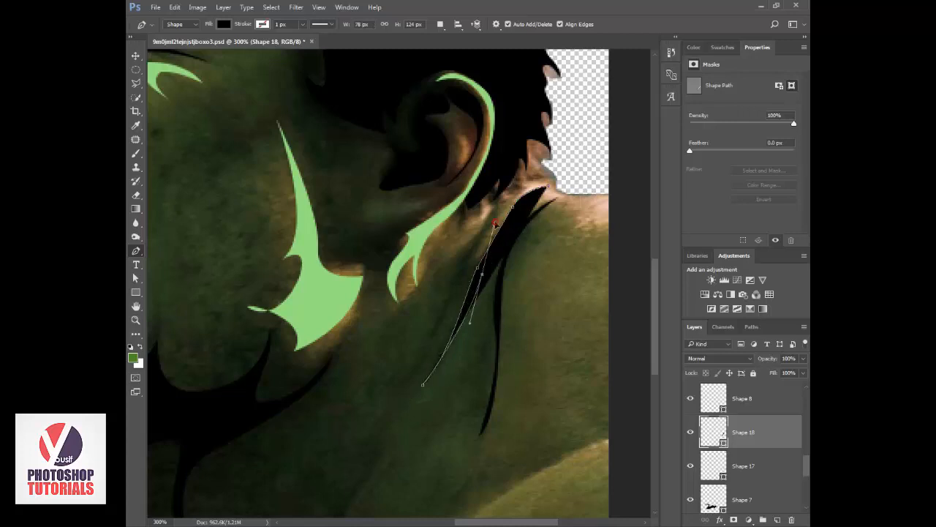
left_click_drag(495, 222, 502, 207)
left_click(482, 275, "alt")
left_click_drag(548, 187, 586, 170)
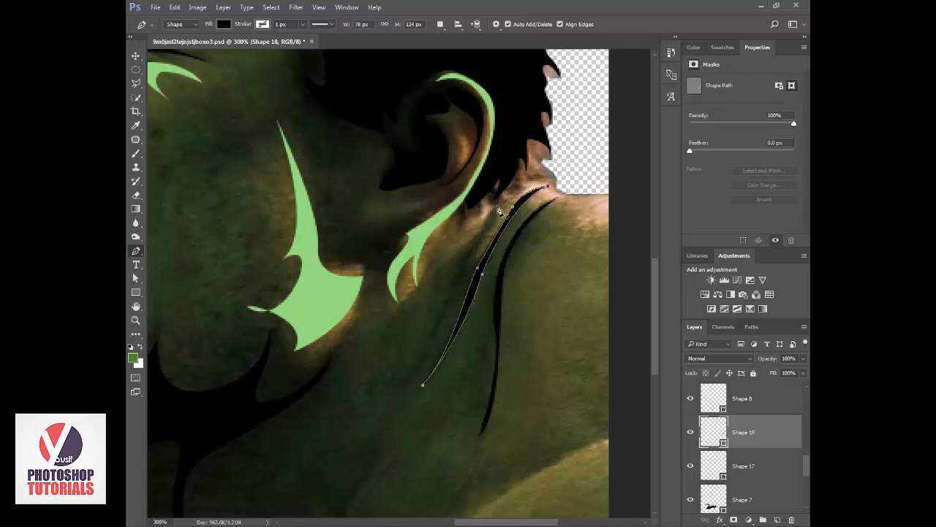
Draw a third black tapering neck line, about 55 by 105 px, starting just below the hairline behind the ear.
left_click(496, 205)
left_click_drag(459, 259, 439, 285)
left_click_drag(409, 374, 360, 416)
left_click(408, 374, "alt")
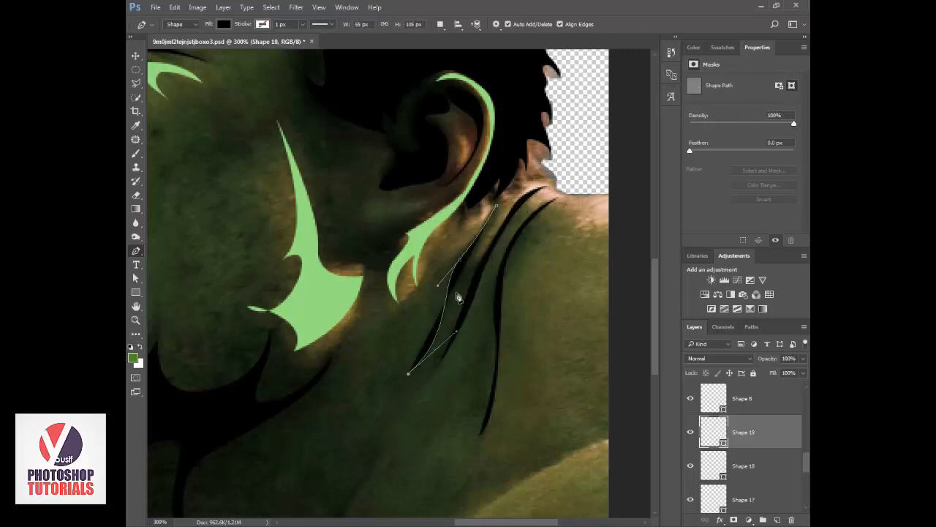
left_click_drag(456, 278, 499, 190)
left_click(456, 279, "alt")
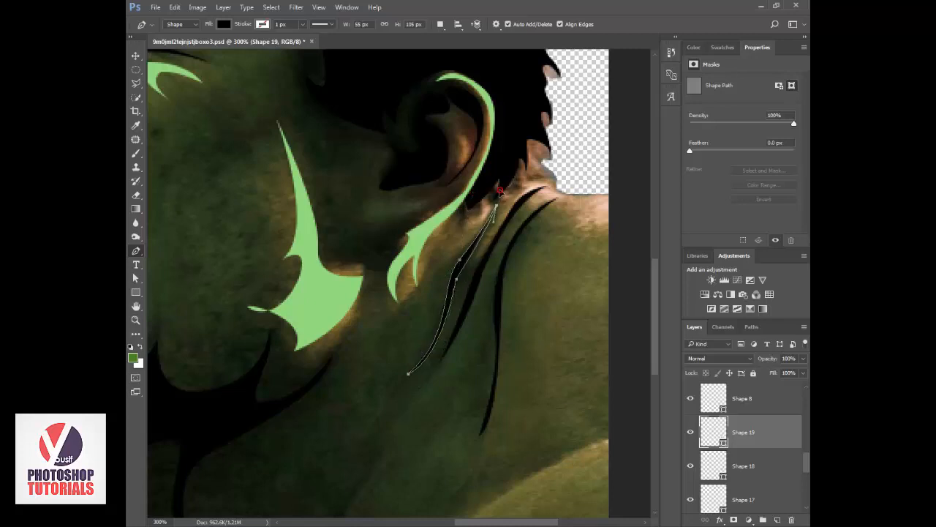
Check the neck lines and ear highlight against the green background, leaving Layer 1 hidden.
key("v")
scroll(769, 455, "down", 5)
key("ctrl+1")
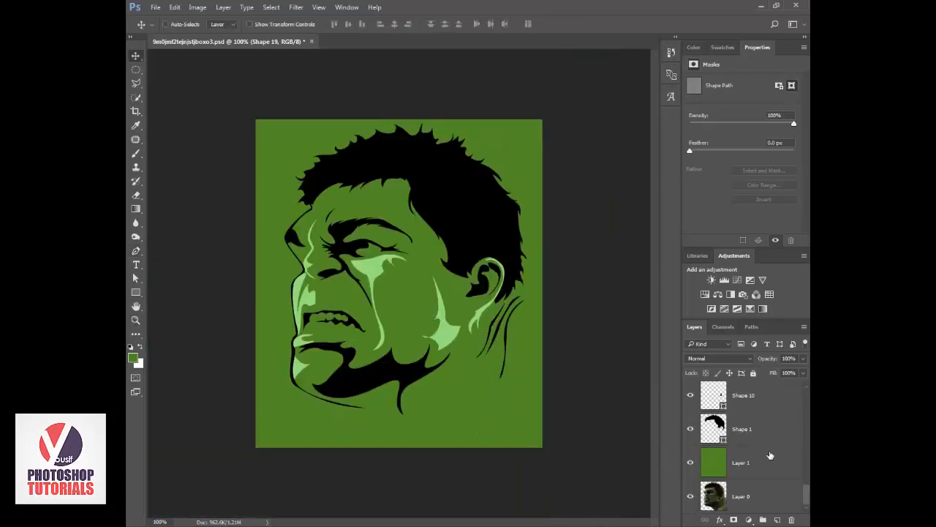
left_click(690, 463)
Trace a Pen shape above Shape 19 over the bright front brow, from the hairline down to the black brow corner and along the profile.
key("z")
left_click(355, 212)
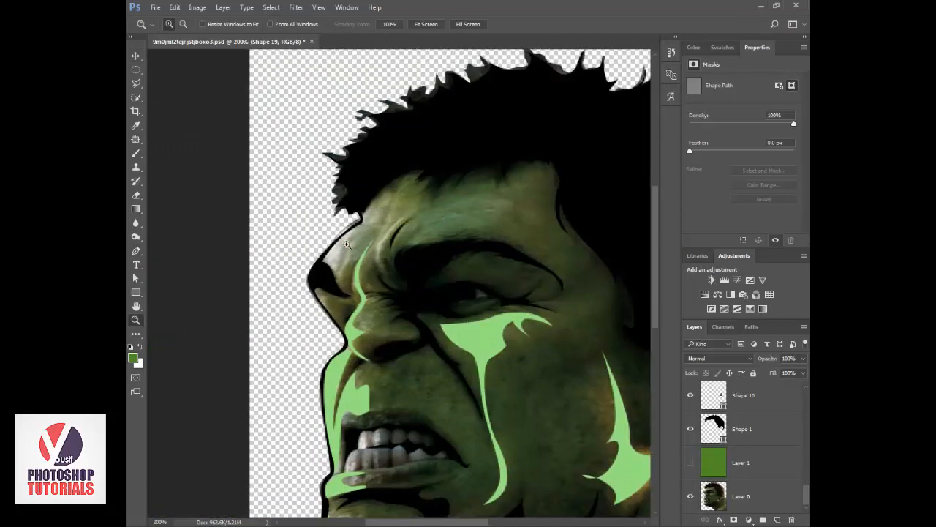
left_click(351, 224)
scroll(725, 422, "up", 5)
scroll(725, 423, "up", 1)
key("p")
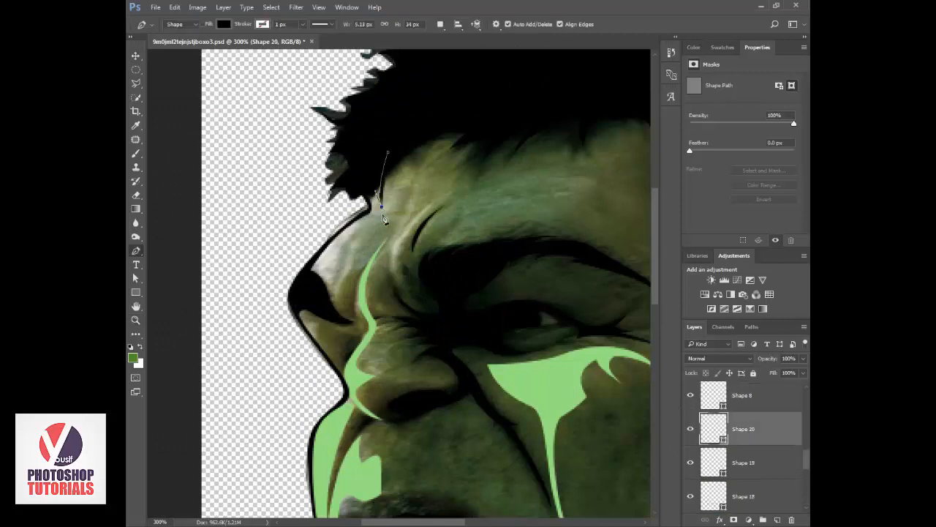
left_click_drag(343, 254, 341, 267)
left_click(358, 245, "alt")
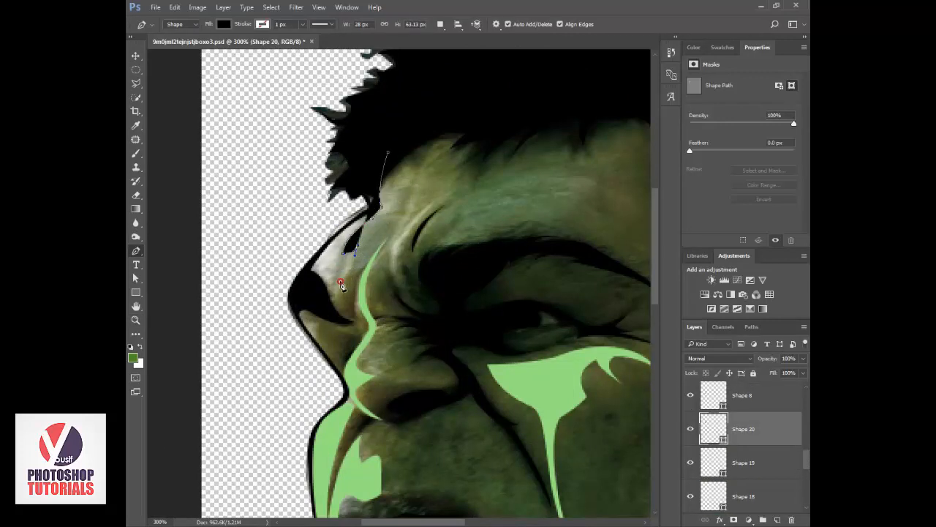
left_click_drag(336, 316, 342, 327)
left_click(336, 316, "alt")
left_click(308, 289)
left_click(303, 278)
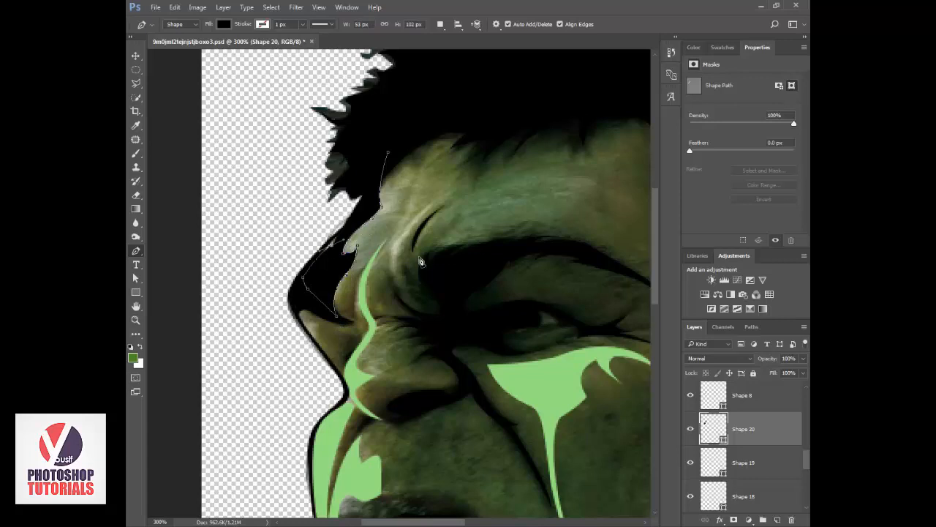
Close the brow shape at the hairline and make it a light green highlight directly above Layer 1, with Layer 1 shown.
key("2")
key("3")
left_click(373, 214)
left_click(366, 181)
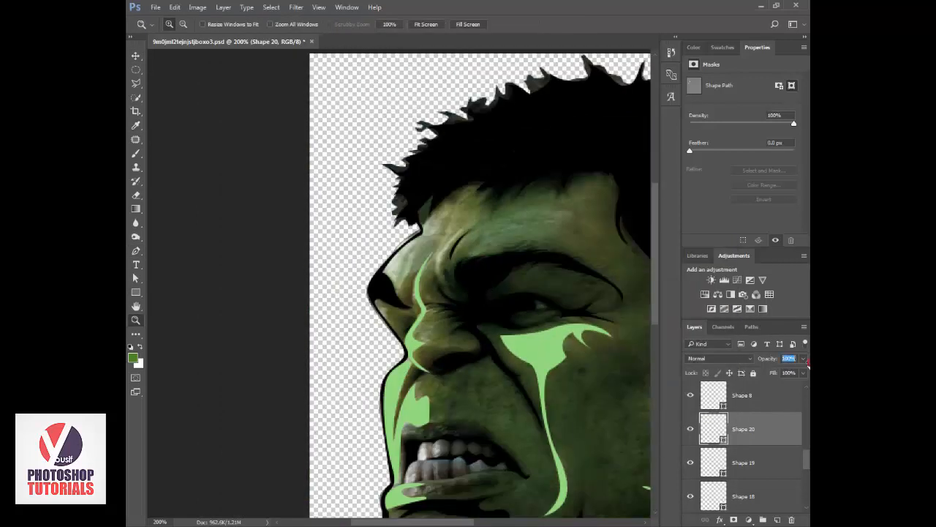
scroll(742, 446, "down", 3)
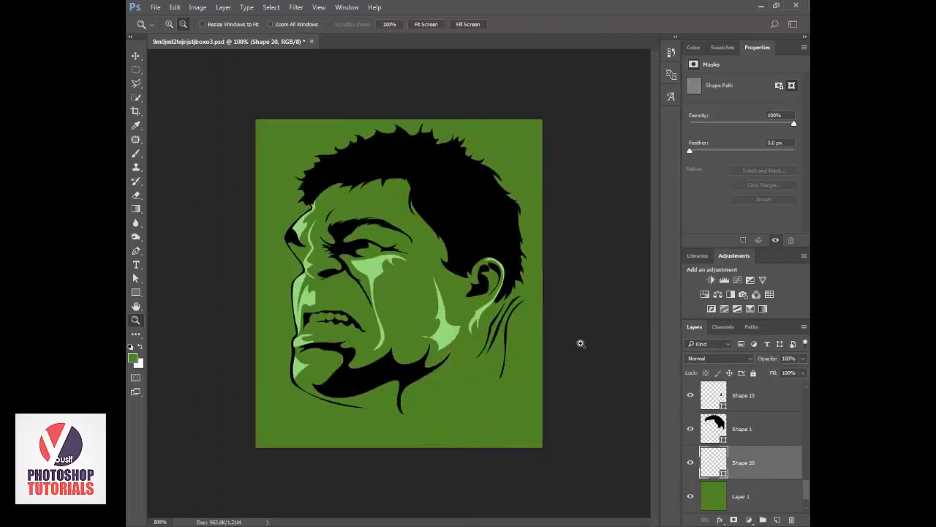
Start a light green Pen shape above Shape 16 inside the hair, tracing a spiky edge from the front tuft across the crown.
left_click(399, 167)
left_click_drag(399, 167, 461, 256)
scroll(750, 447, "up", 5)
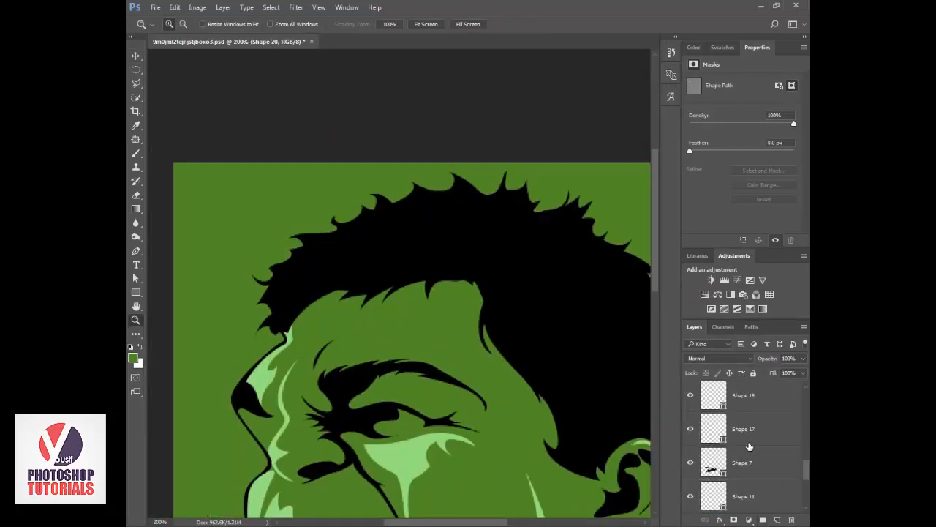
left_click(749, 433)
key("p")
scroll(721, 426, "up", 4)
left_click(721, 427)
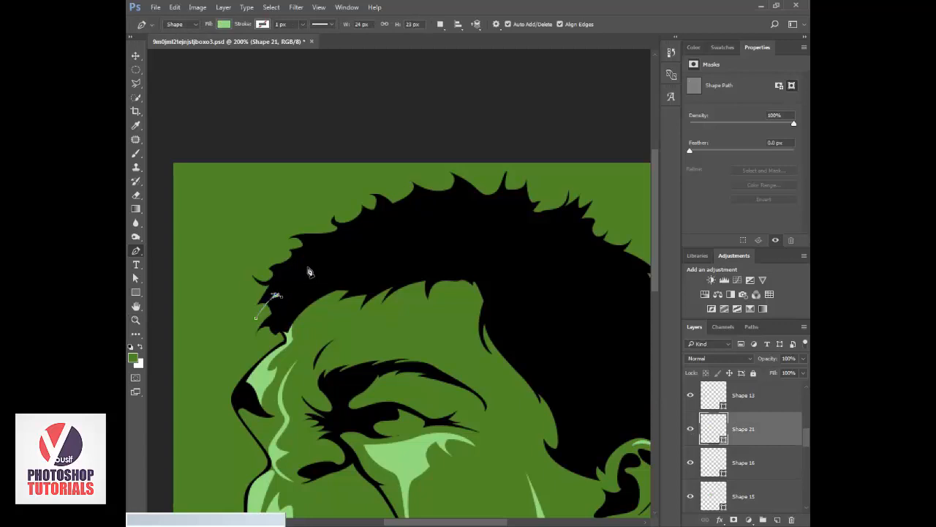
left_click_drag(309, 268, 427, 204)
left_click(382, 211, "alt")
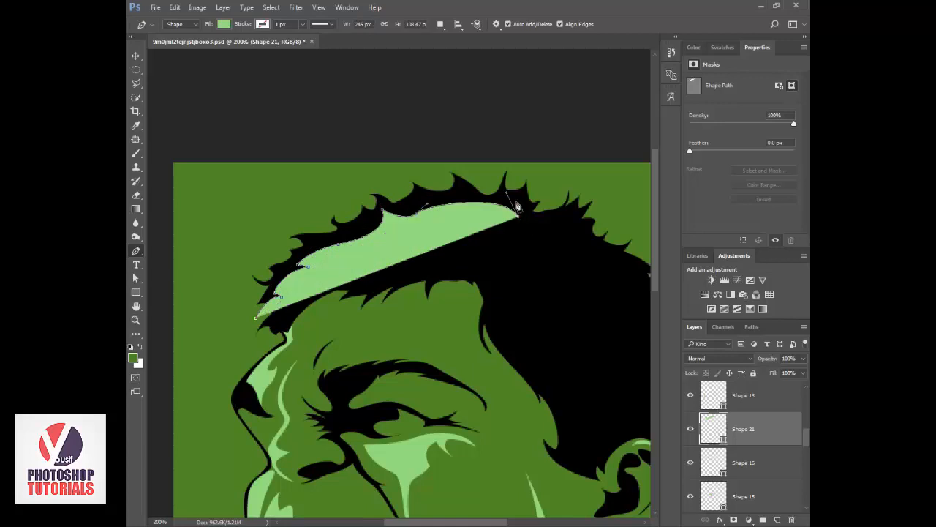
mouse_move(517, 208)
left_mouse_down()
mouse_move(542, 237)
mouse_move(522, 206)
left_mouse_up()
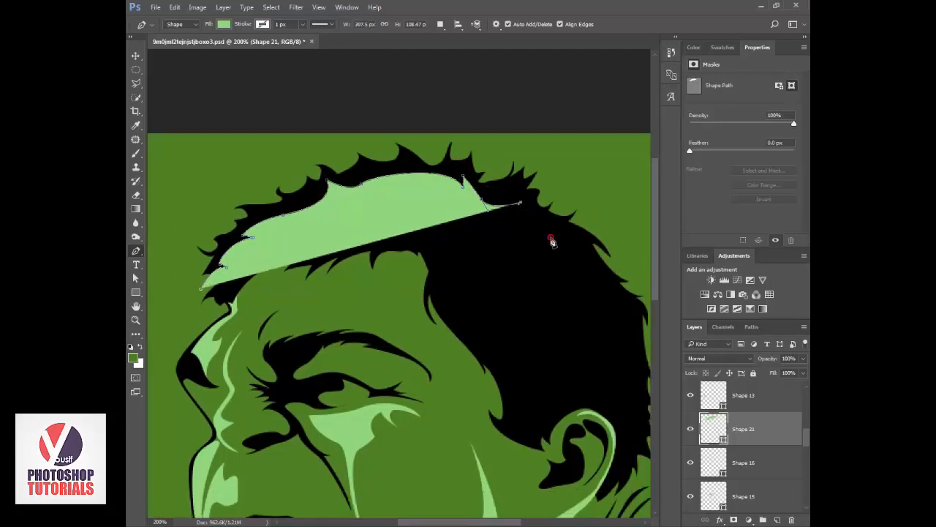
Continue the hair highlight's inner edge with pointed notches over the back of the head and down toward the ear.
left_click(583, 237)
left_click_drag(551, 242, 550, 241)
left_click(562, 241, "alt")
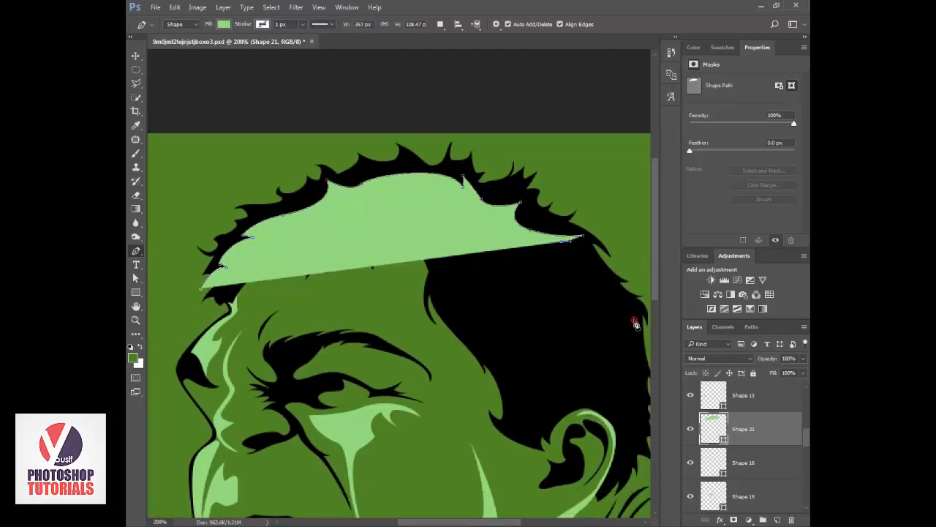
left_click_drag(627, 307, 640, 354)
left_click_drag(615, 337, 495, 234)
left_click(495, 196)
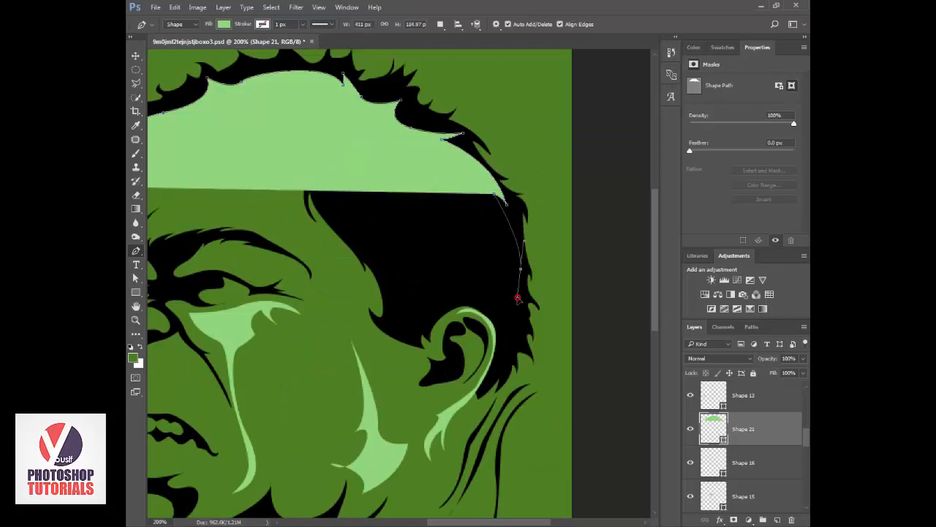
left_click(520, 269, "alt")
left_click_drag(518, 298, 534, 338)
left_click(512, 255)
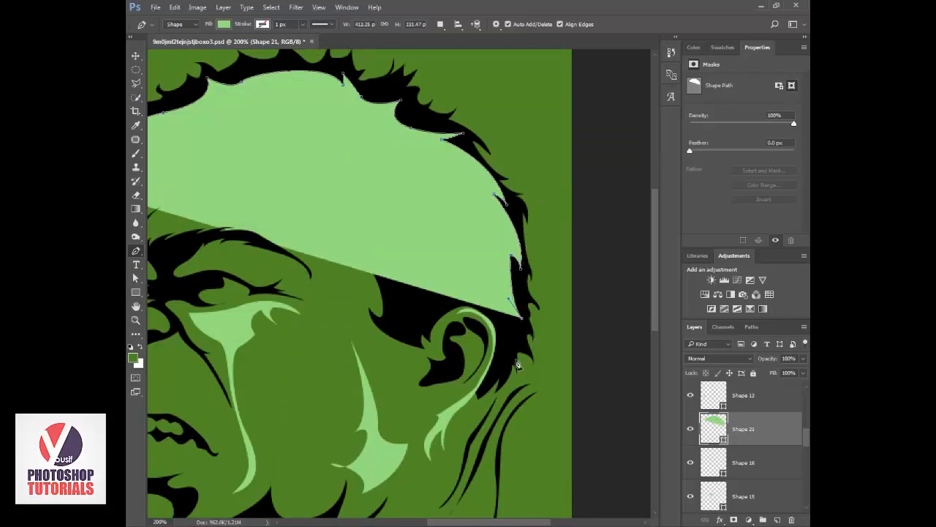
Finish the hair highlight's edge behind the ear, loop it around outside the head, and close it at the front tuft.
left_click_drag(502, 386, 516, 439)
key("ctrl+z")
left_click_drag(511, 301, 504, 282)
left_click(511, 302, "alt")
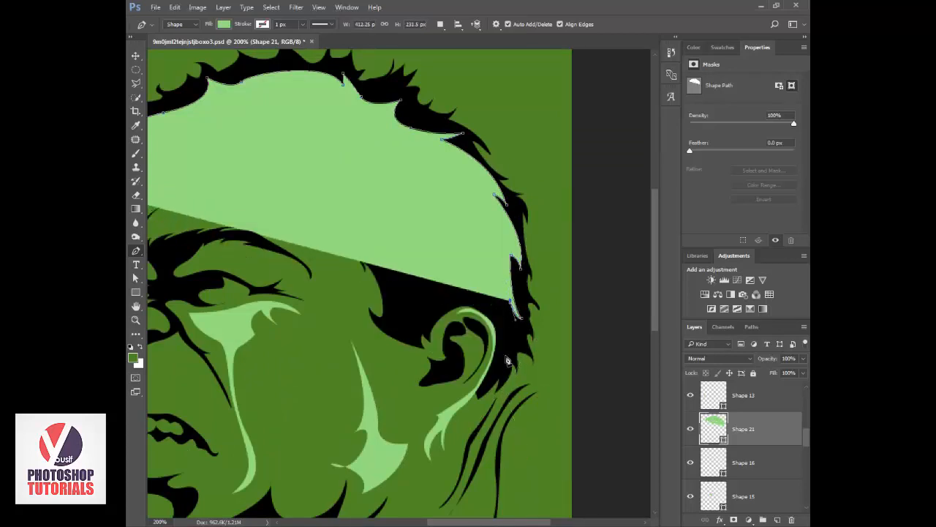
left_click_drag(510, 399, 490, 432)
left_click_drag(565, 362, 567, 347)
left_click_drag(566, 224, 559, 190)
left_click_drag(538, 96, 466, 86)
left_click_drag(380, 88, 582, 265)
left_click_drag(569, 188, 473, 186)
left_click_drag(322, 253, 258, 357)
left_click(282, 365)
Place the hair highlight layer directly above Shape 1 and clip it to the black hair.
left_click(739, 445, "alt")
key("v")
key("z")
left_click(575, 347, "alt")
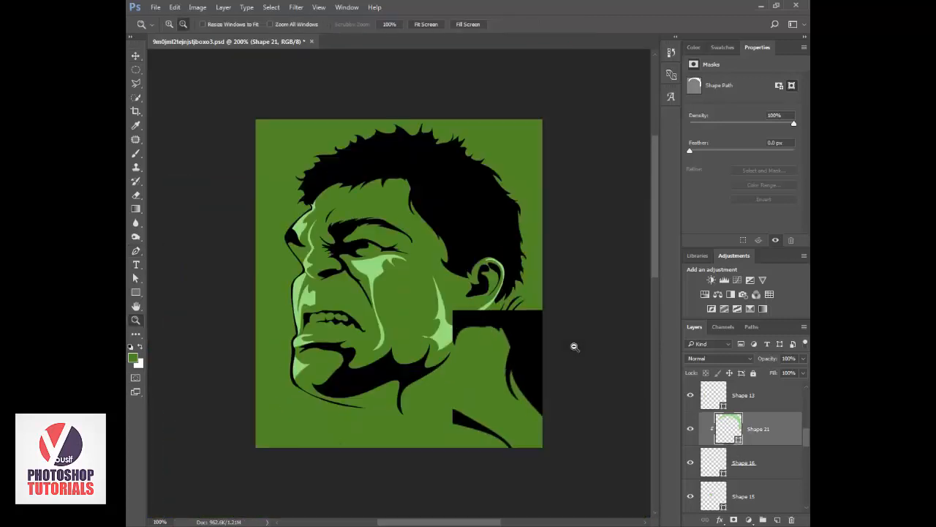
left_click(574, 347, "alt")
key("v")
left_click(753, 444, "alt")
mouse_move(753, 435)
left_mouse_down()
mouse_move(748, 519)
mouse_move(752, 448)
left_mouse_up()
left_click(746, 443, "alt")
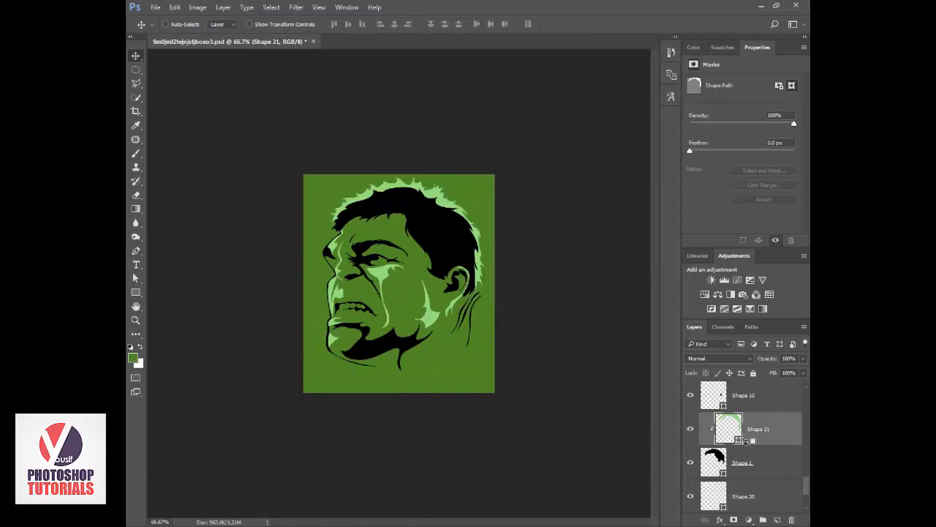
Lower the clipped hair highlight's opacity to a faint dark green tint.
type("30")
key("ctrl+plus")
left_click_drag(772, 359, 759, 359)
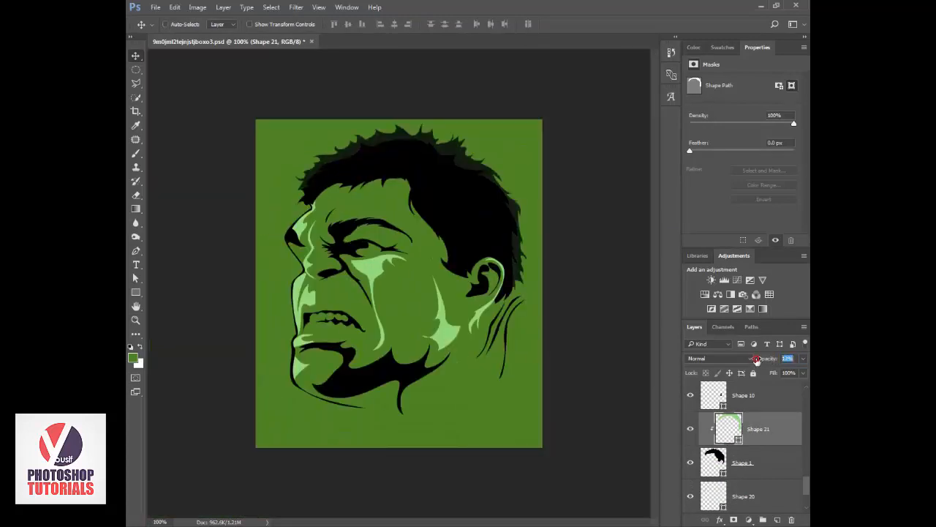
Group all layers from Shape 20 up to Layer 2, leaving Layer 1 and Layer 0 outside.
left_click(755, 472)
scroll(755, 472, "down", 3)
left_click(755, 470)
scroll(755, 471, "up", 15)
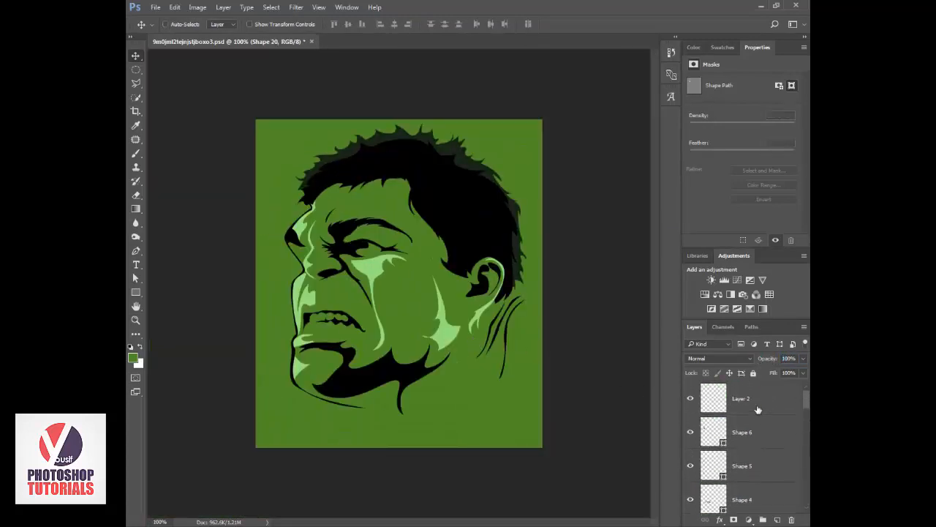
left_click(758, 400, "shift")
key("ctrl+g")
Clip a Curves adjustment to Group 1 with the black point output raised to 15, and group both with Layer 1.
left_click(738, 280)
mouse_move(710, 191)
left_mouse_down()
mouse_move(703, 174)
mouse_move(693, 183)
left_mouse_up()
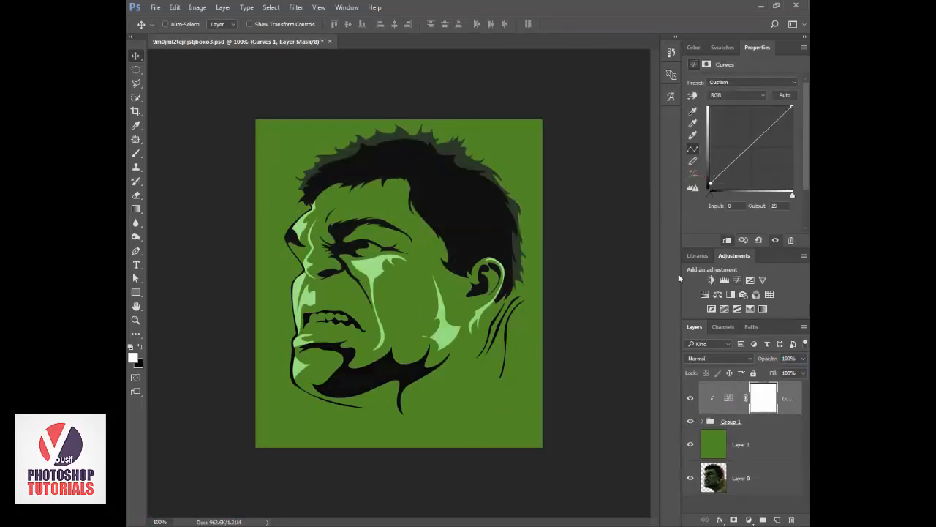
left_click(744, 447, "shift")
key("ctrl+g")
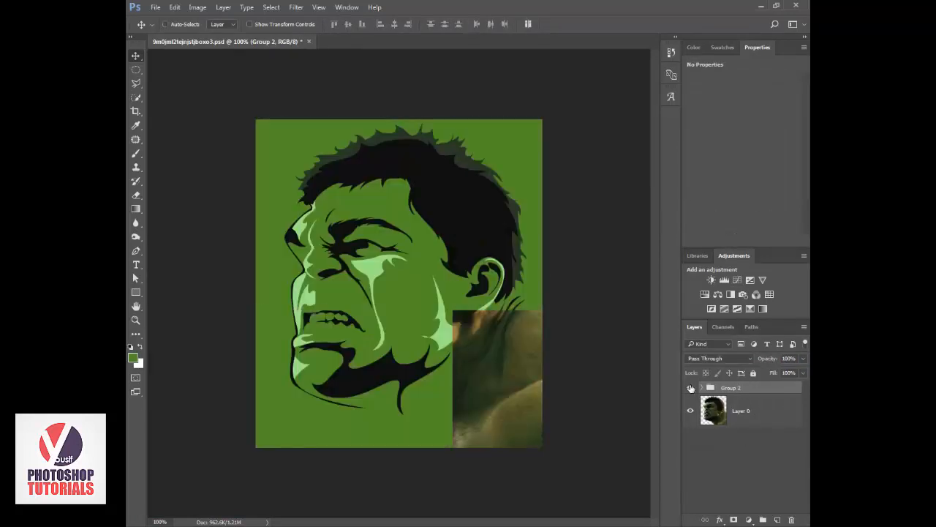